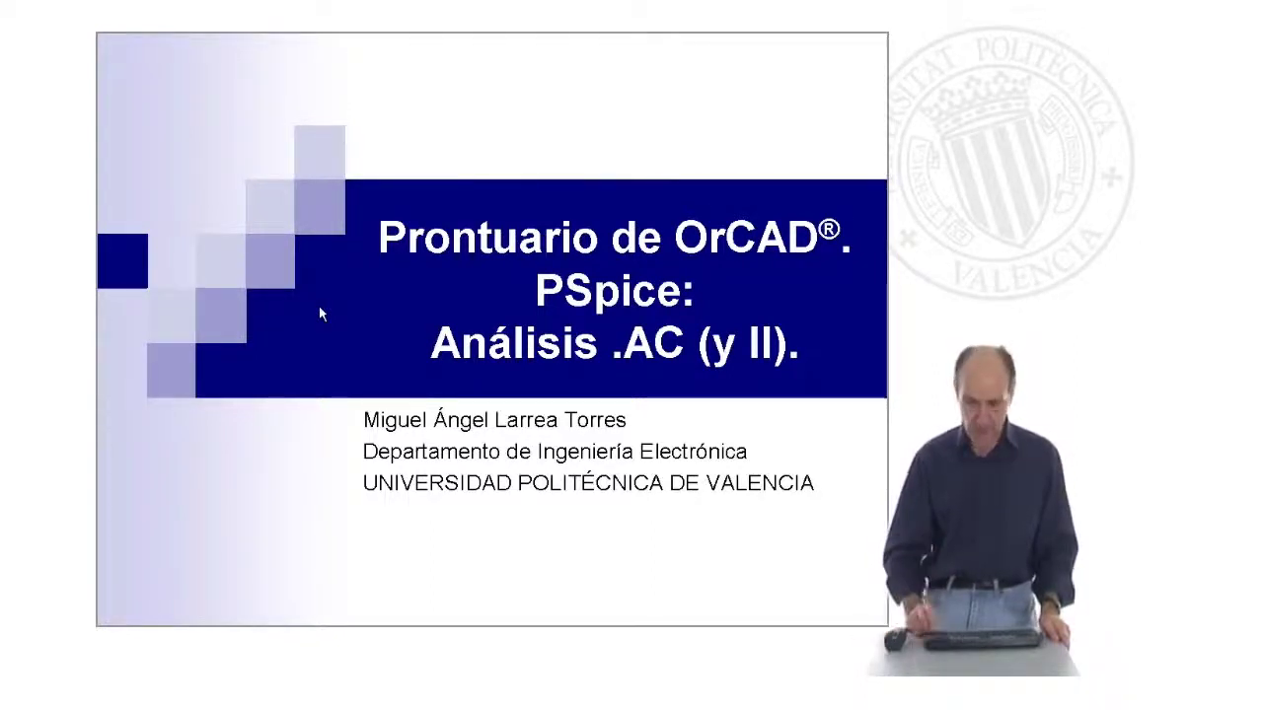
Advance past the 'Prontuario de OrCAD® PSpice: Análisis .AC (y II)' title slide
left_click(319, 306)
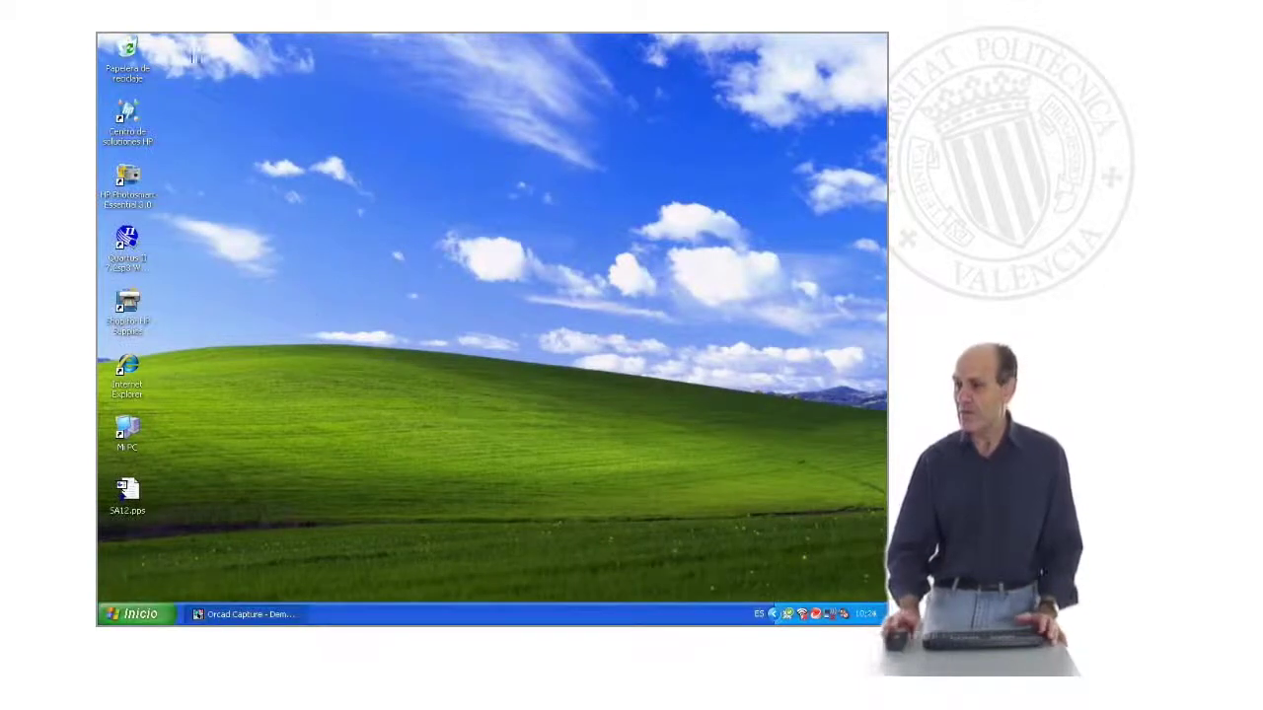
Bring OrCAD Capture forward and open the AC simulation settings for the AmpInvBP schematic
left_click(246, 614)
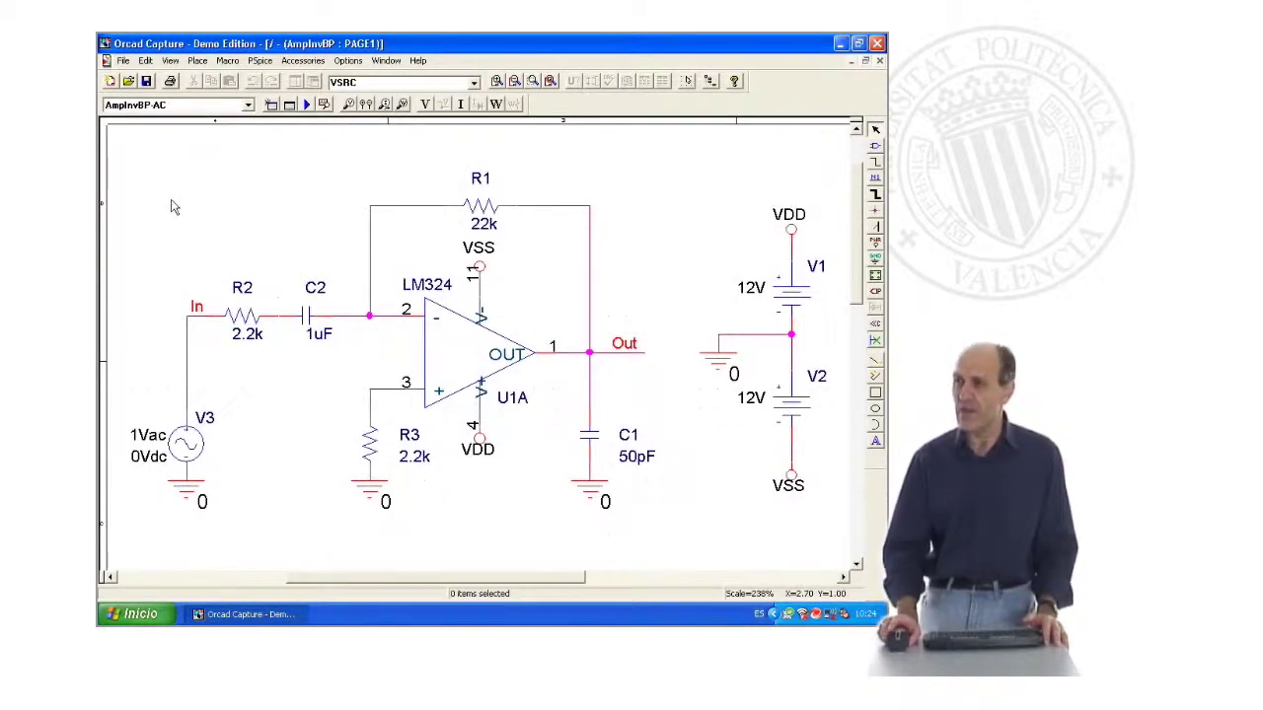
left_click(289, 105)
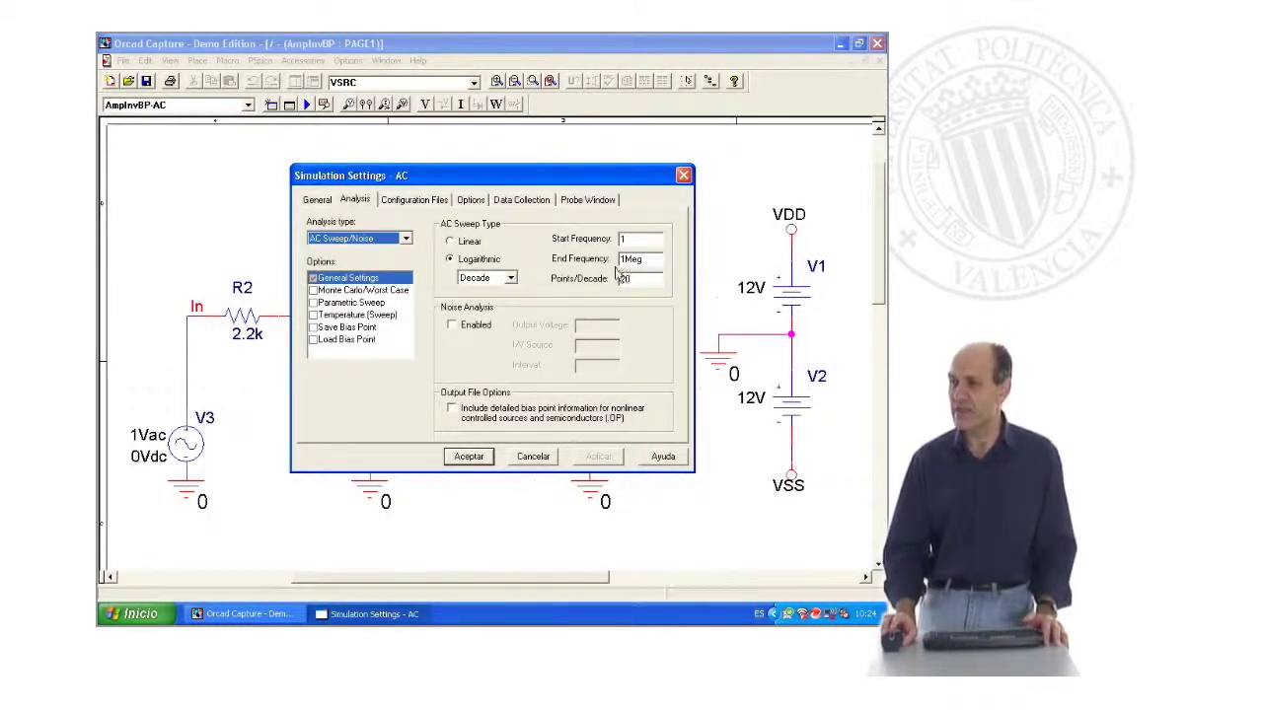
left_click_drag(622, 181, 581, 401)
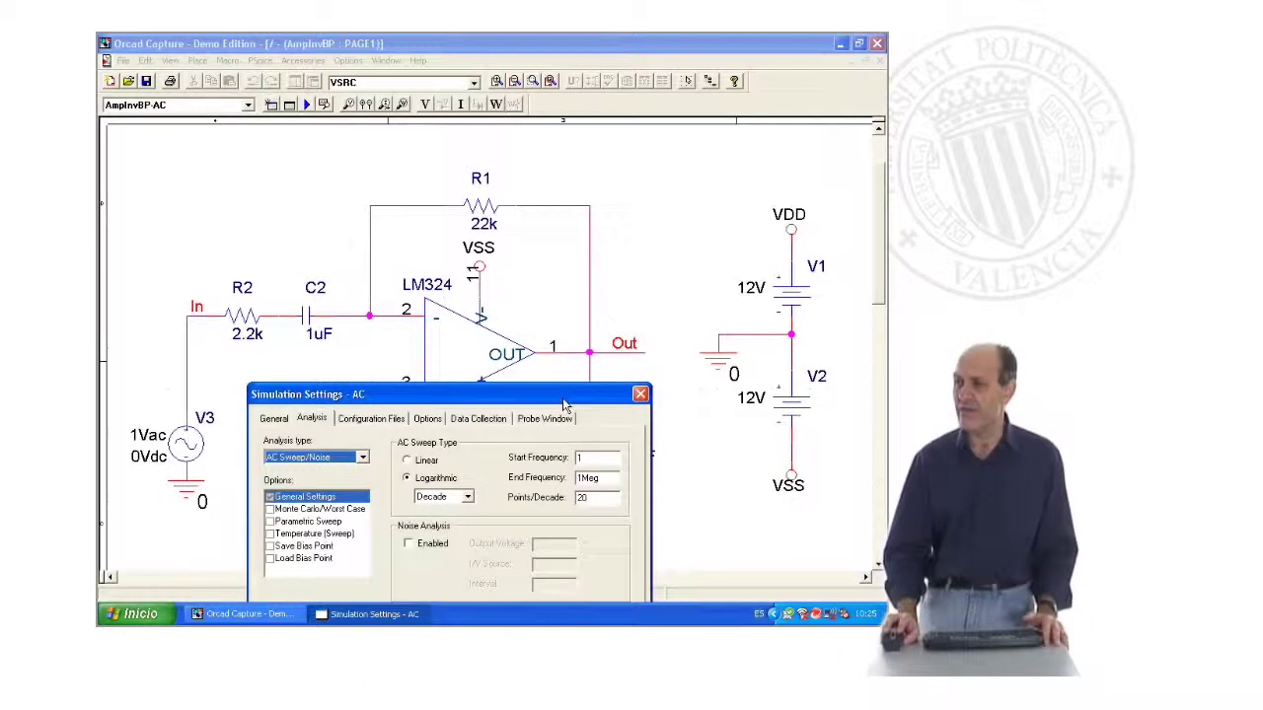
left_click_drag(567, 403, 572, 186)
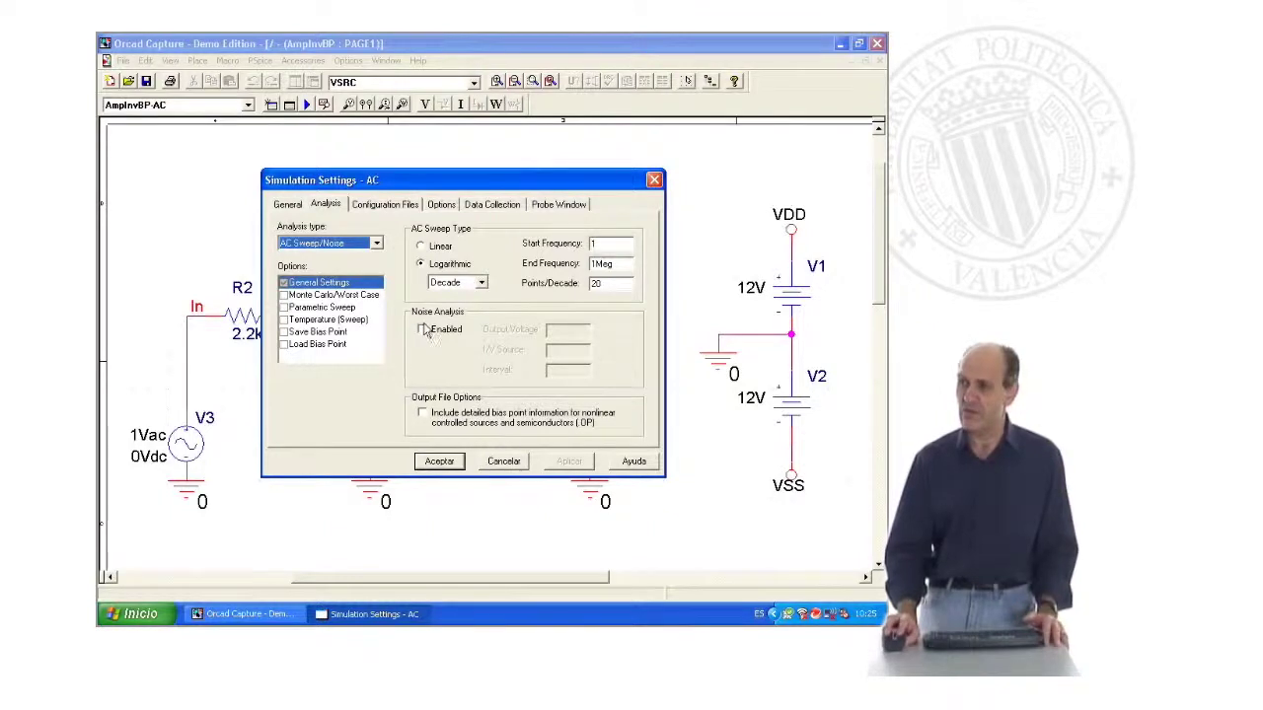
Enable Noise Analysis and move the settings dialog aside to reveal R1
left_click(422, 329)
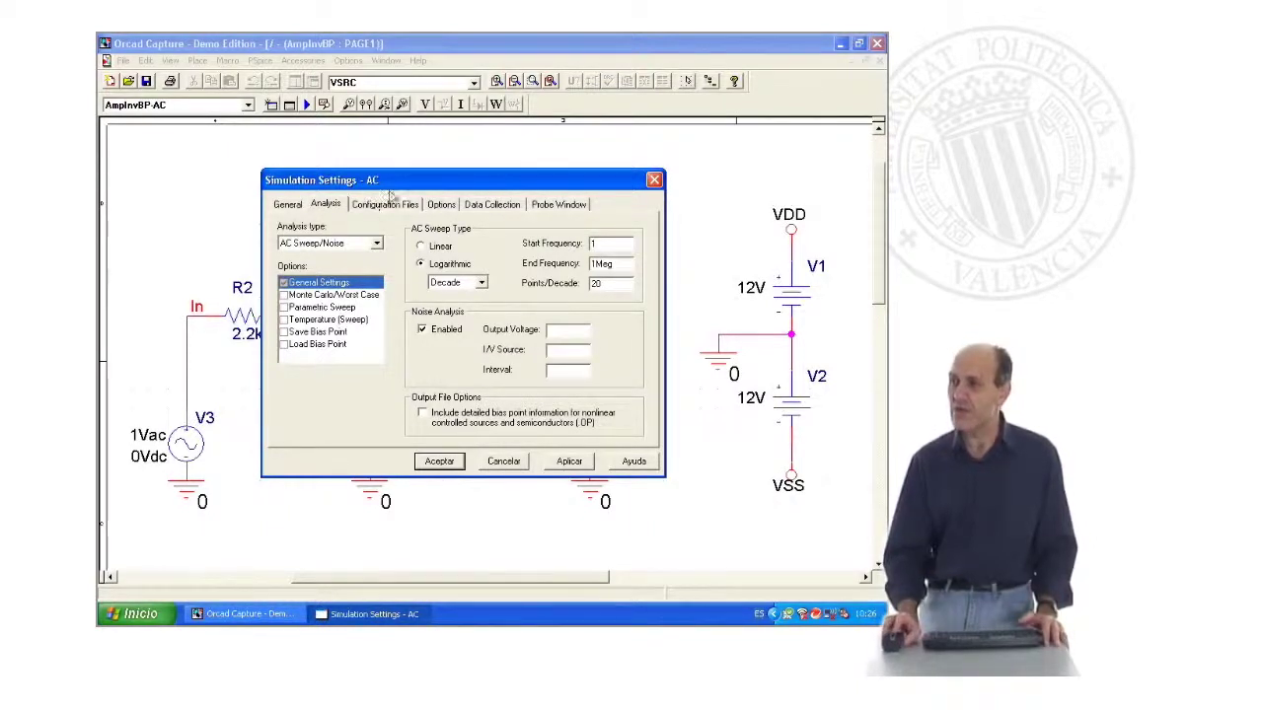
mouse_move(400, 188)
left_mouse_down()
mouse_move(395, 350)
mouse_move(359, 234)
left_mouse_up()
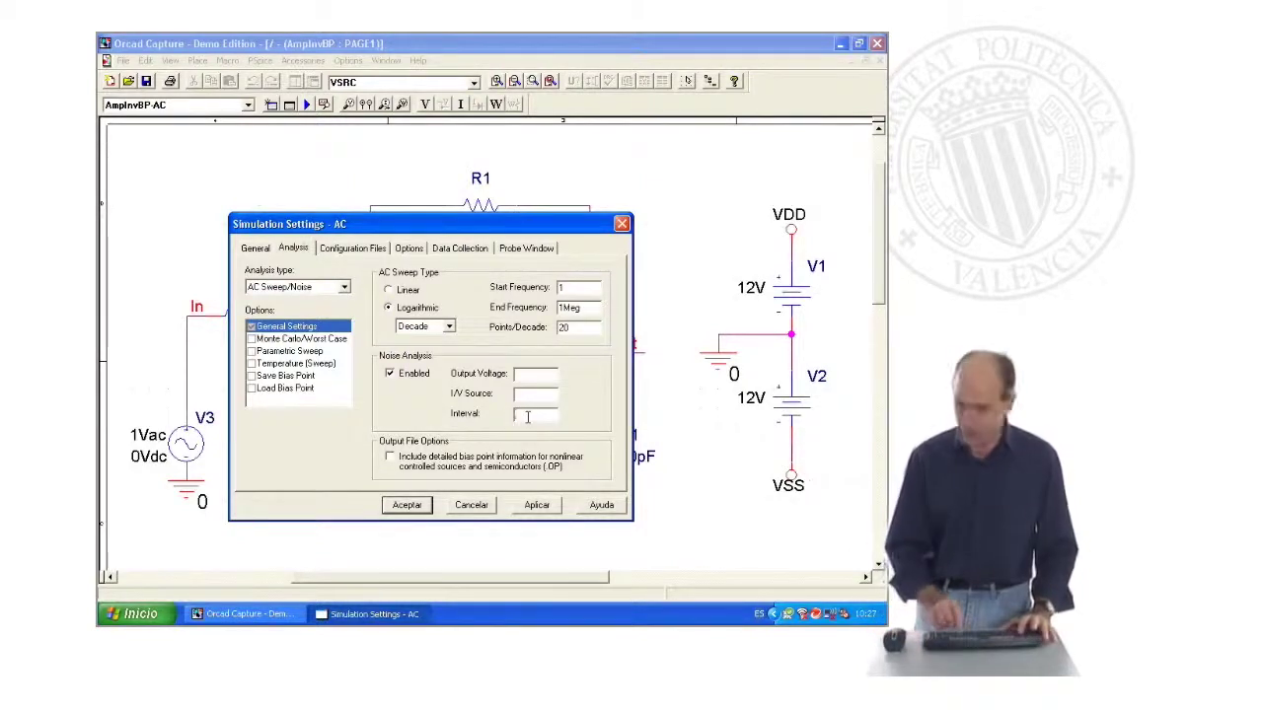
Set noise interval 20, output voltage V(out), source V3, confirm, and run PSpice
type("40")
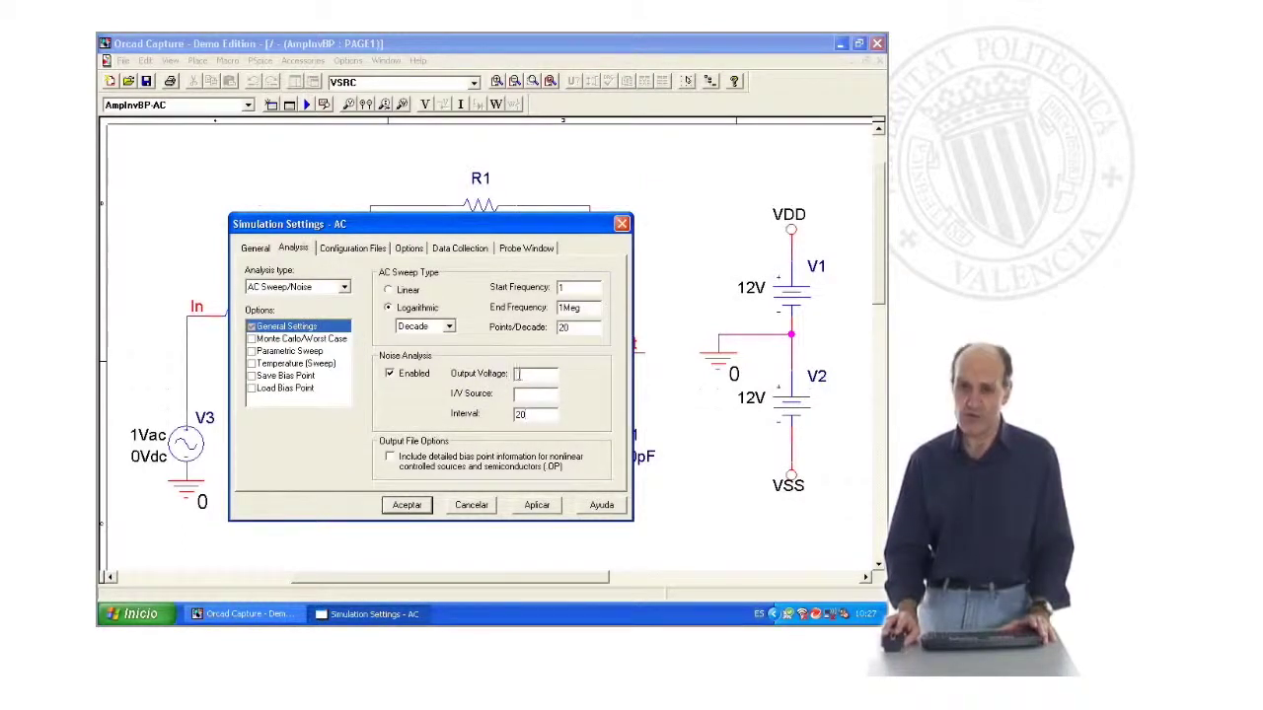
mouse_move(492, 235)
left_mouse_down()
mouse_move(465, 417)
mouse_move(454, 273)
left_mouse_up()
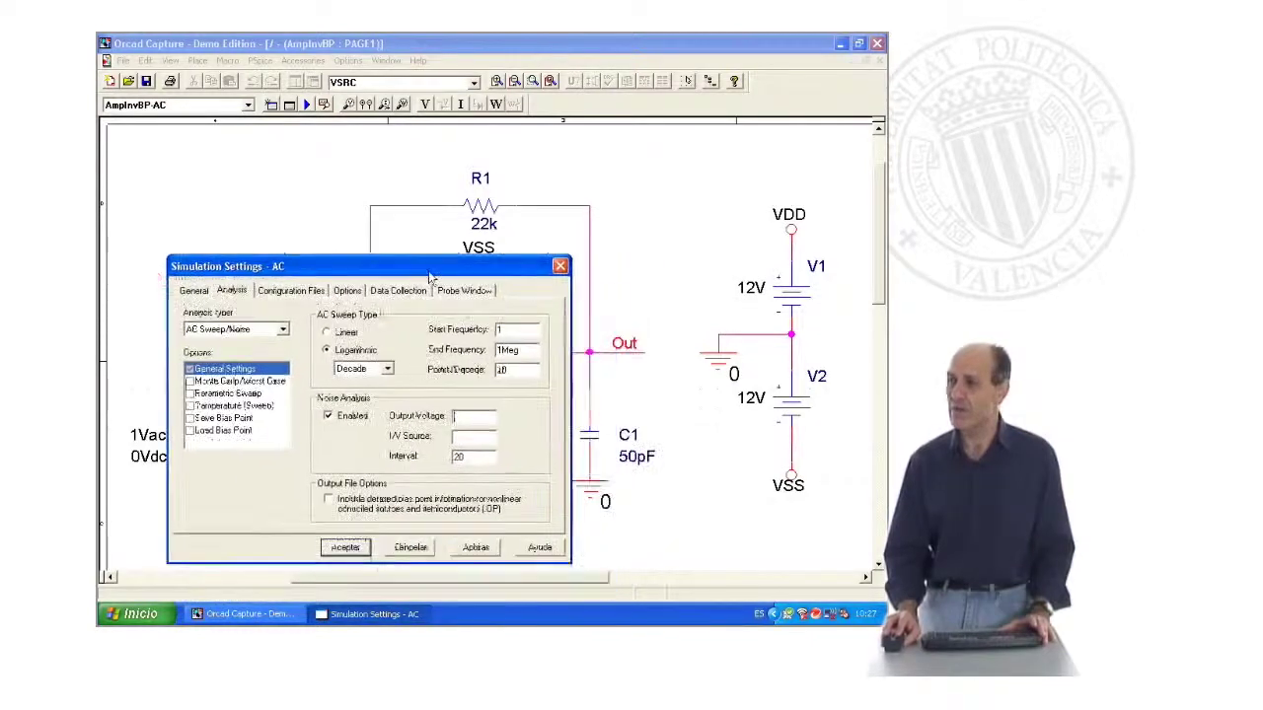
type("V(O")
type("out)")
type(")")
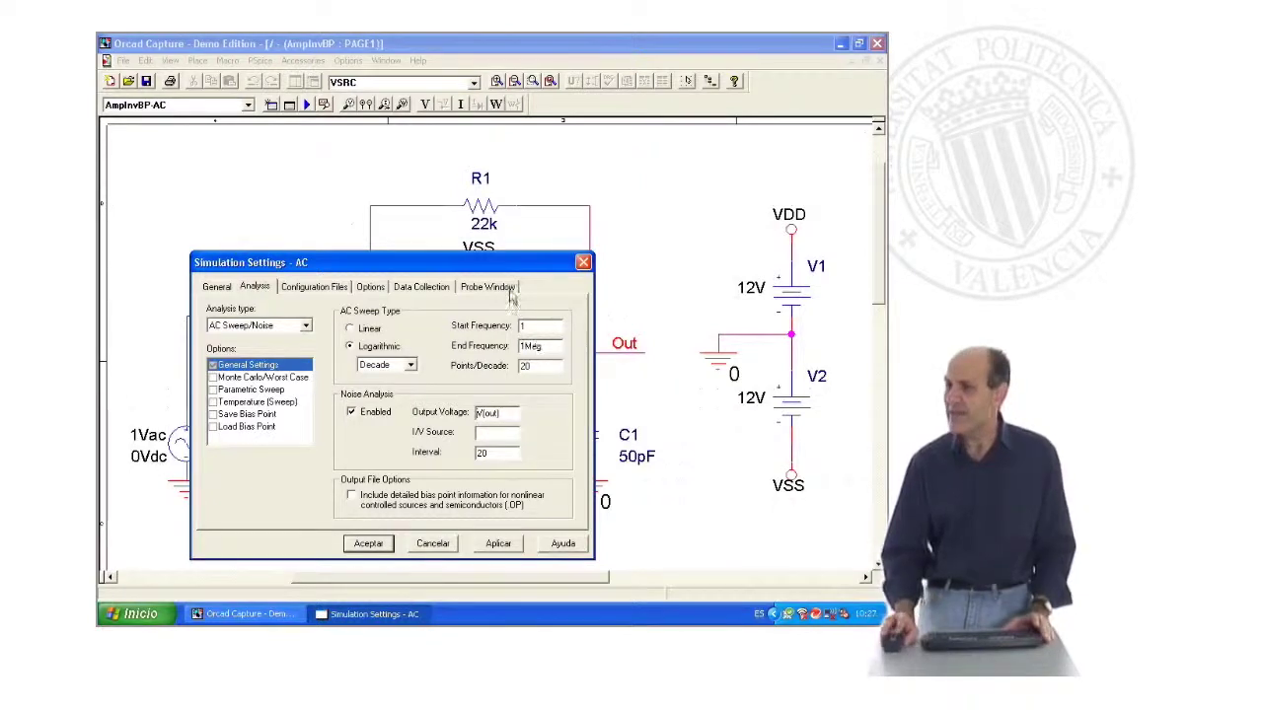
mouse_move(519, 271)
left_mouse_down()
mouse_move(620, 312)
mouse_move(720, 450)
mouse_move(620, 281)
left_mouse_up()
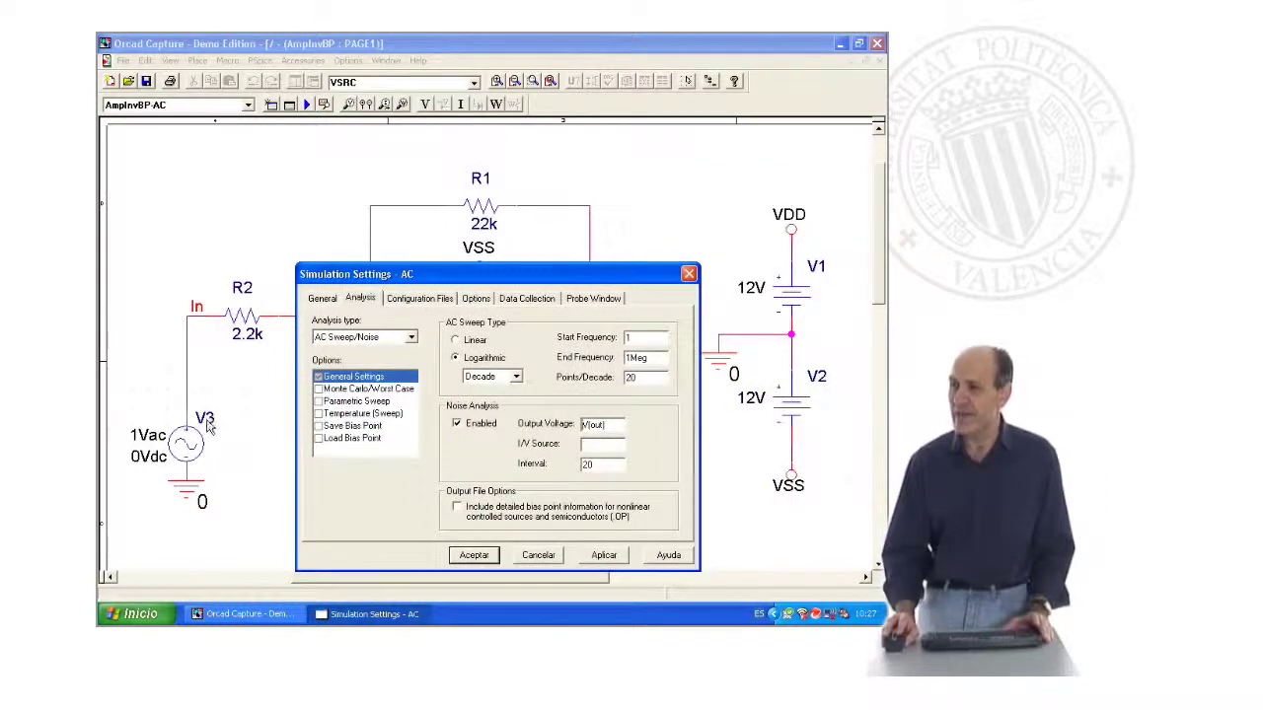
left_click(586, 445)
type("V3")
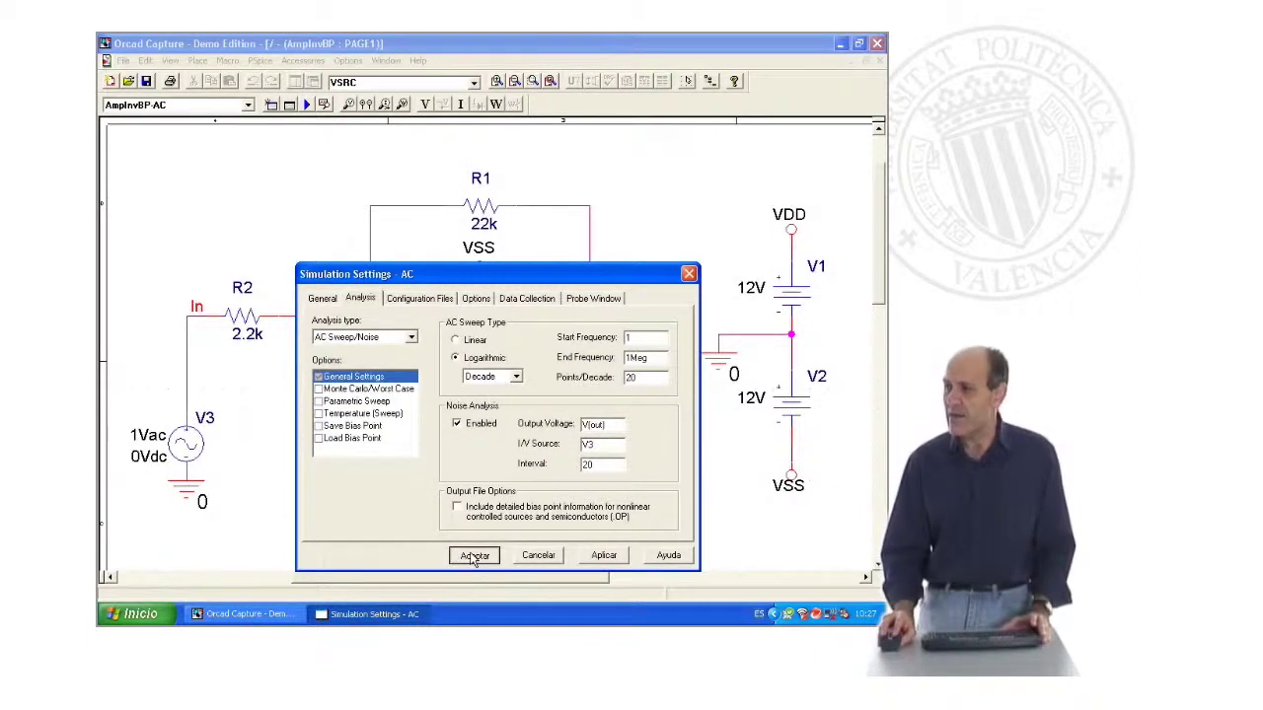
left_click(475, 556)
left_click(307, 106)
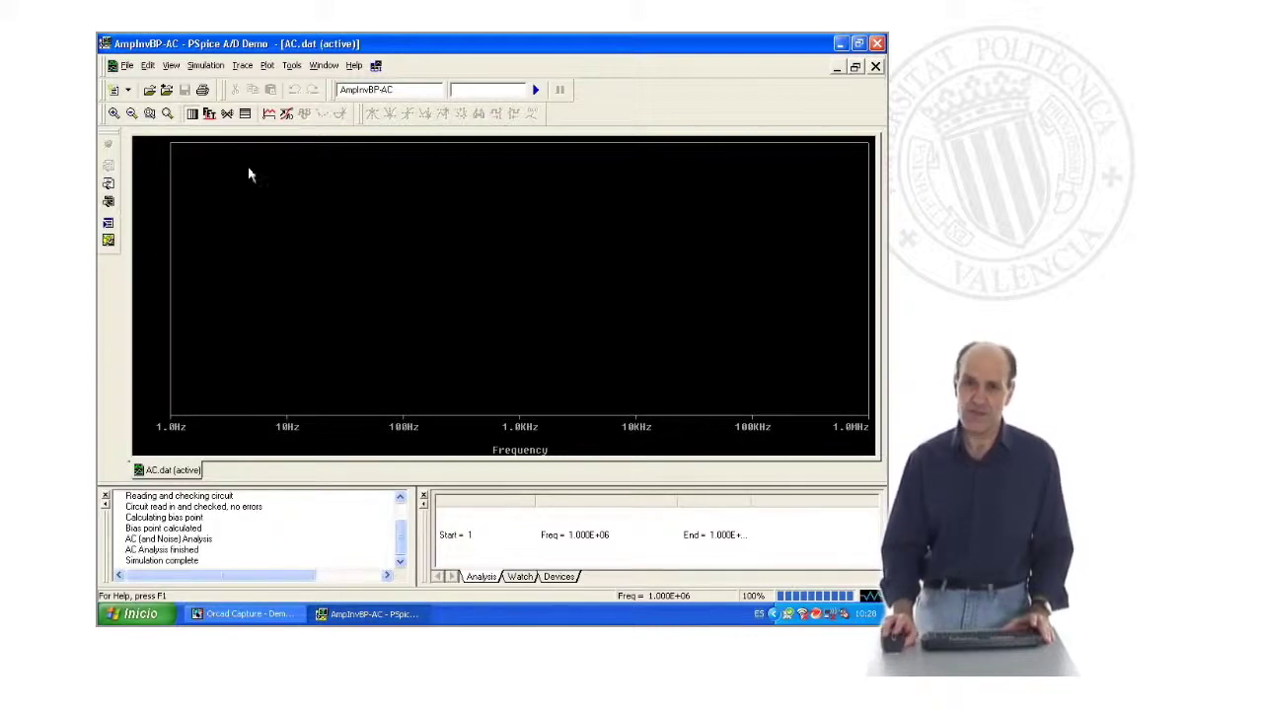
Display the AC.out.1 simulation output file through View > Output File
left_click(197, 68)
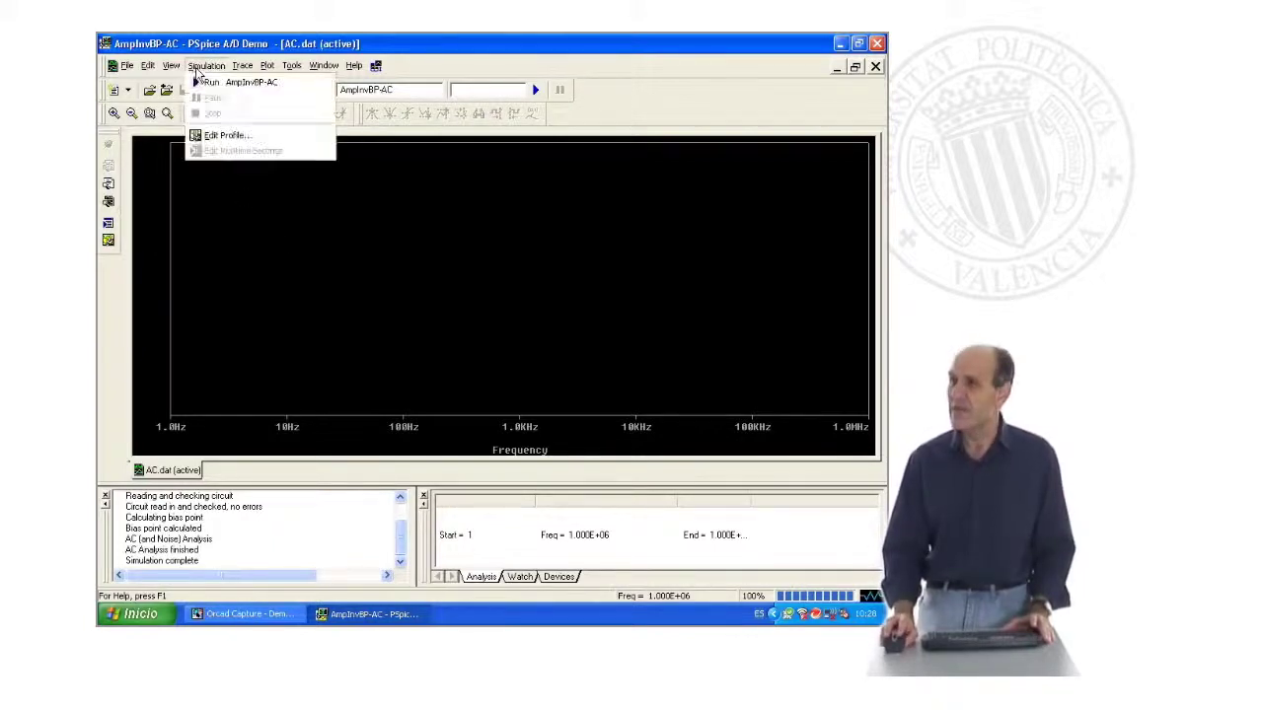
left_click(171, 65)
left_click(199, 141)
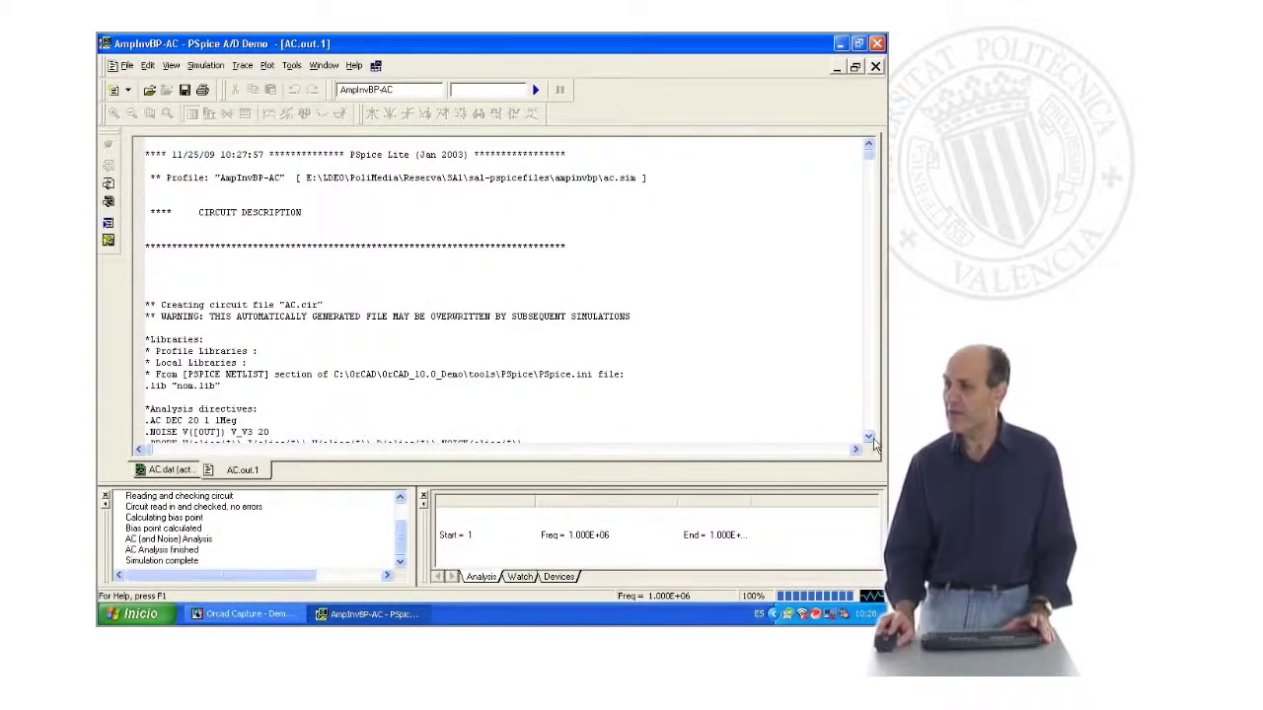
Scroll down AC.out.1 to the Noise Analysis section at 1 Hz
scroll(875, 446, "down", 1)
scroll(874, 446, "down", 1)
scroll(875, 446, "down", 3)
scroll(874, 446, "down", 2)
scroll(874, 445, "down", 3)
scroll(874, 446, "down", 2)
scroll(874, 446, "down", 2)
scroll(875, 446, "down", 2)
scroll(874, 446, "down", 2)
scroll(875, 446, "down", 2)
scroll(875, 446, "down", 2)
scroll(874, 446, "down", 2)
scroll(874, 446, "down", 2)
scroll(874, 446, "down", 2)
scroll(874, 446, "down", 2)
scroll(875, 446, "down", 2)
scroll(874, 446, "down", 2)
scroll(875, 446, "down", 2)
scroll(875, 446, "down", 2)
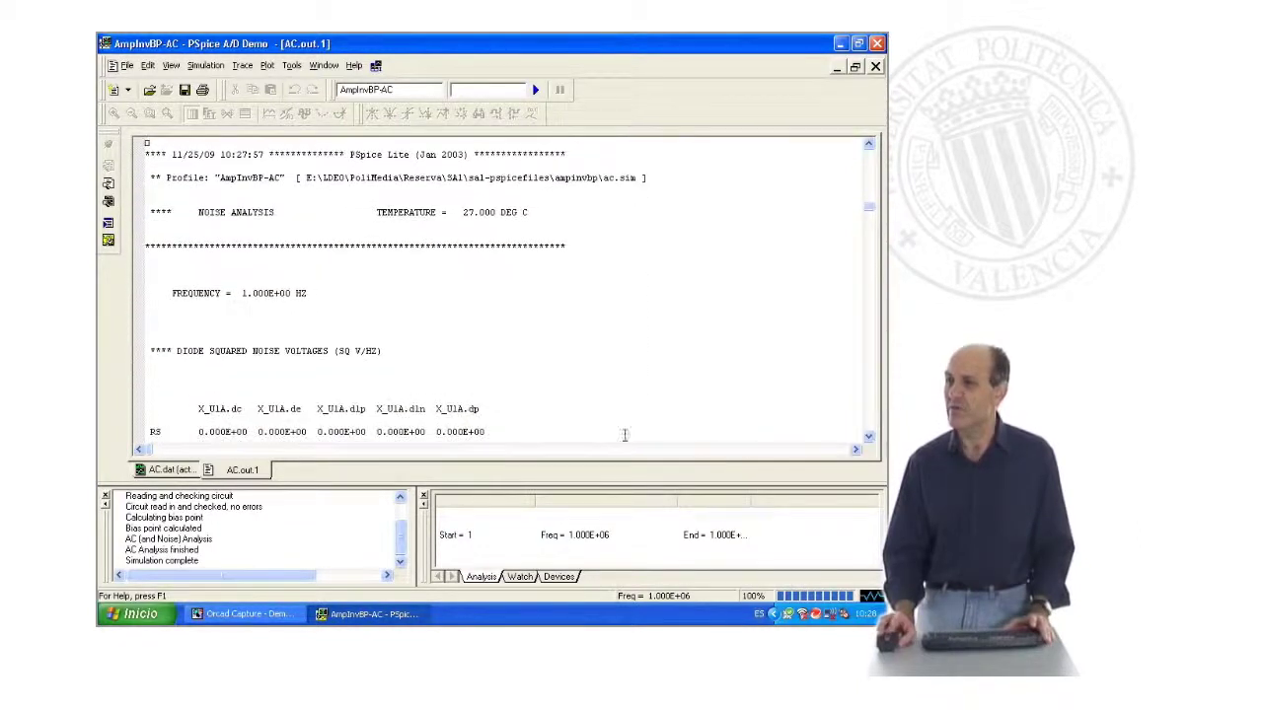
scroll(869, 444, "down", 1)
scroll(869, 444, "down", 1)
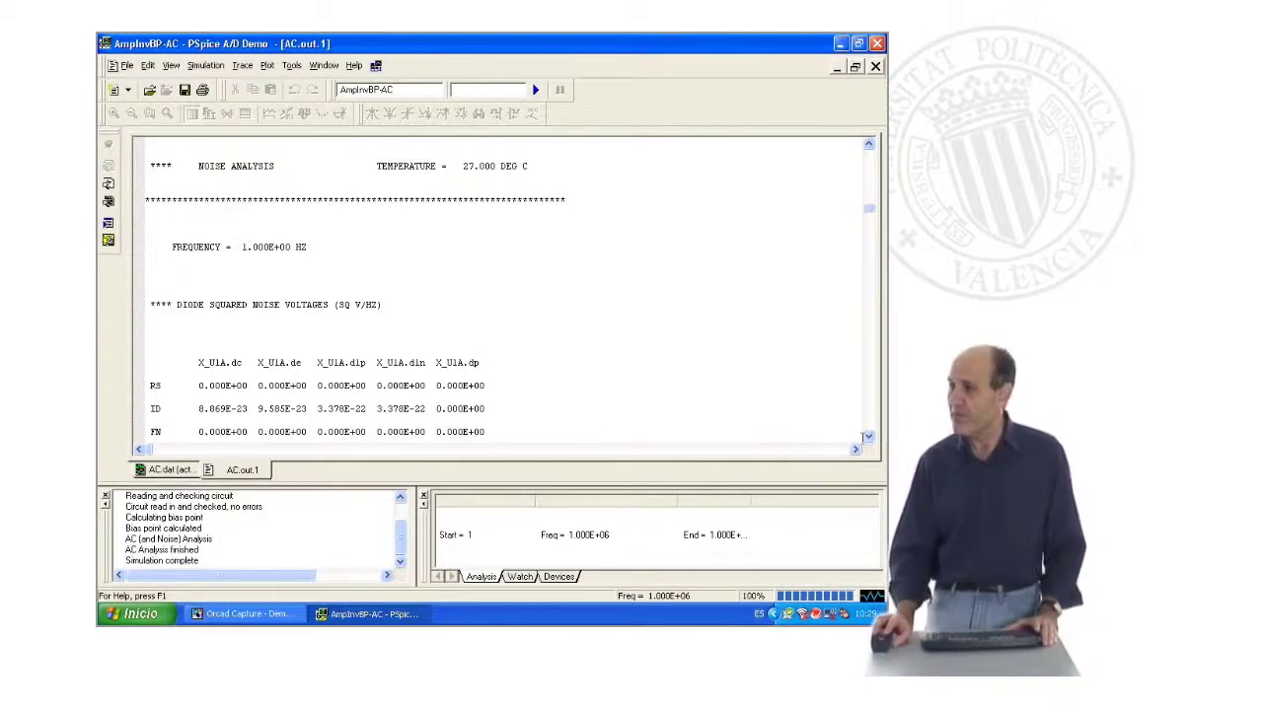
Highlight the 1.000E+00 HZ frequency and the DIODE SQUARED NOISE VOLTAGES heading
left_click_drag(240, 247, 308, 247)
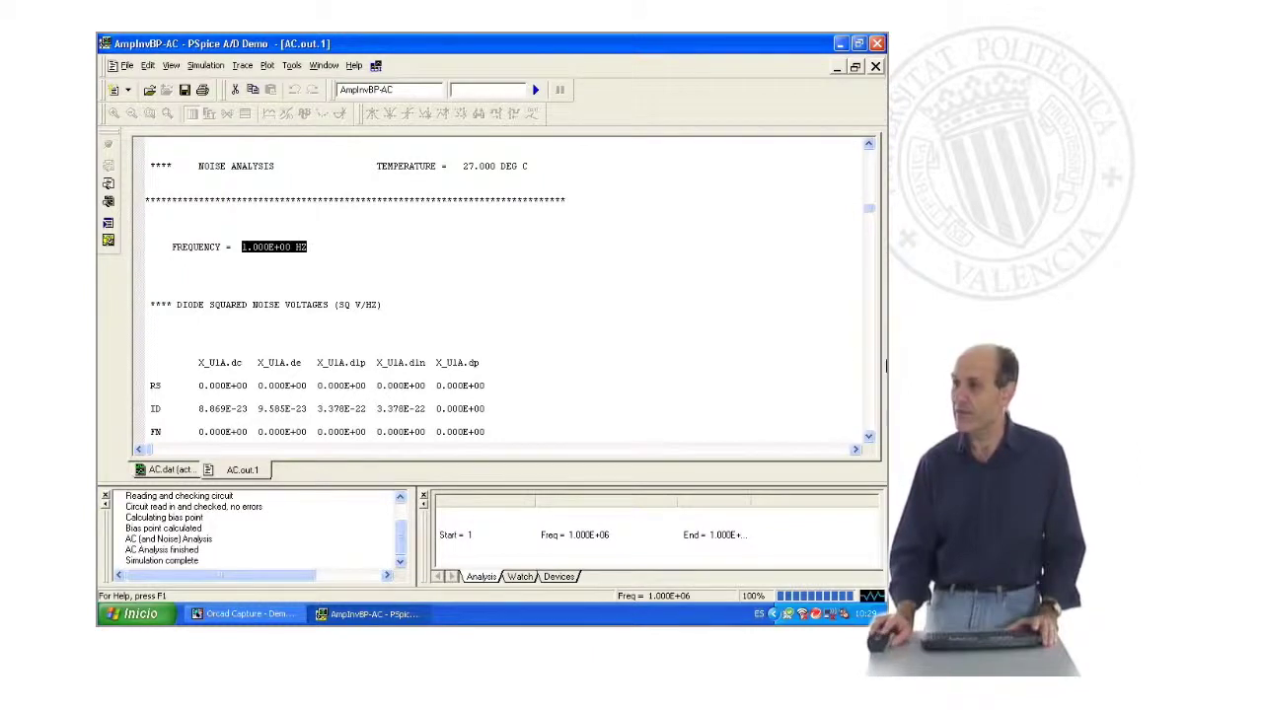
left_click(869, 435)
left_click(869, 435)
left_click(869, 435)
left_click(868, 436)
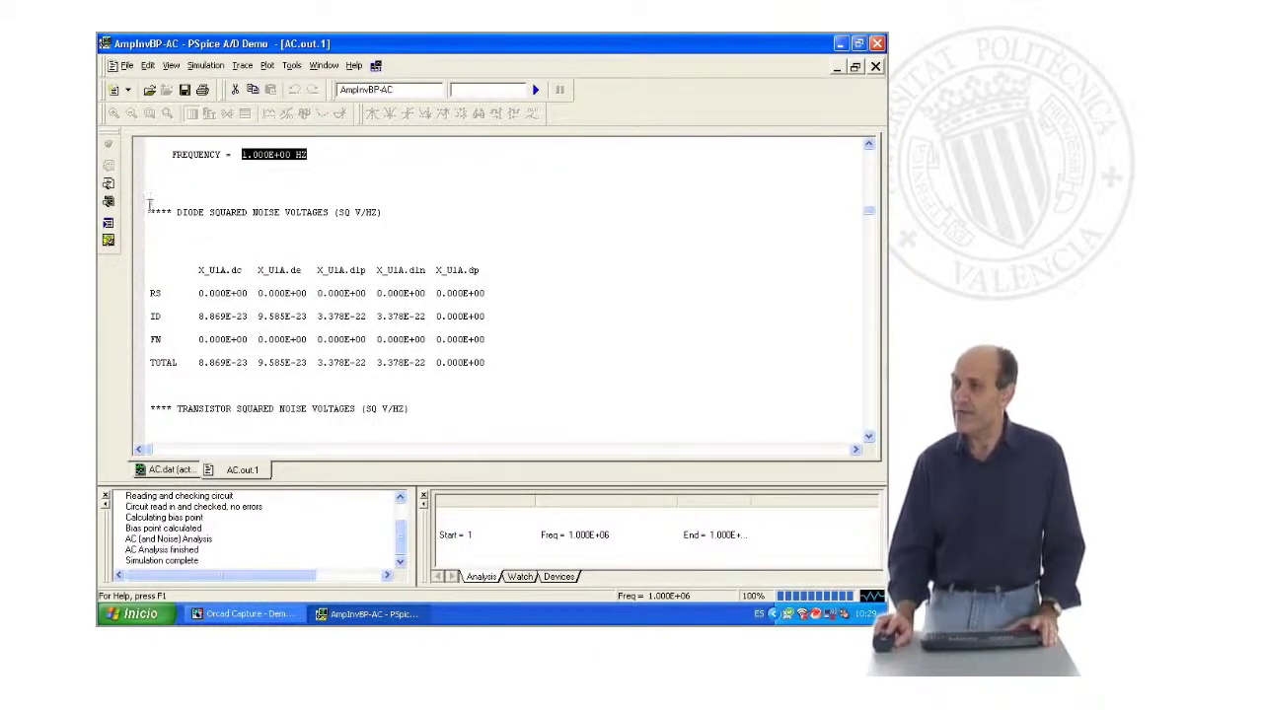
left_click_drag(150, 210, 392, 212)
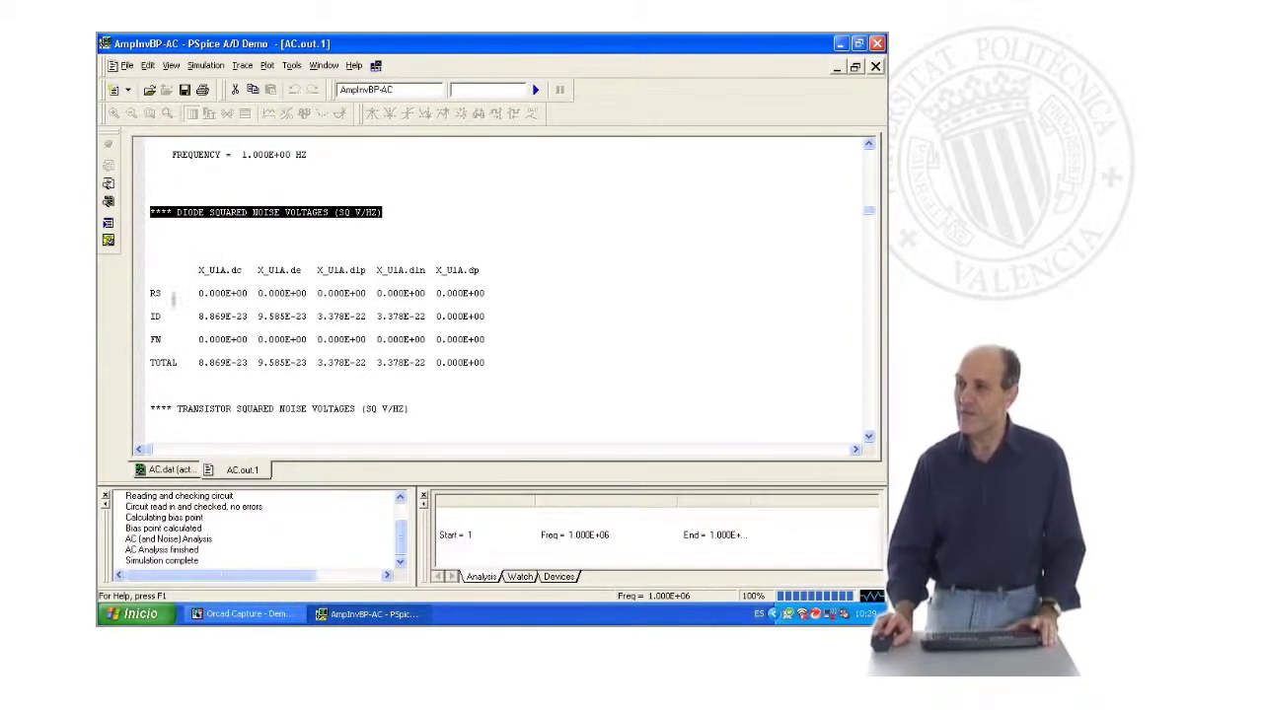
Point out the RS, ID and FN noise contribution rows for X_U1A
left_click_drag(145, 292, 155, 293)
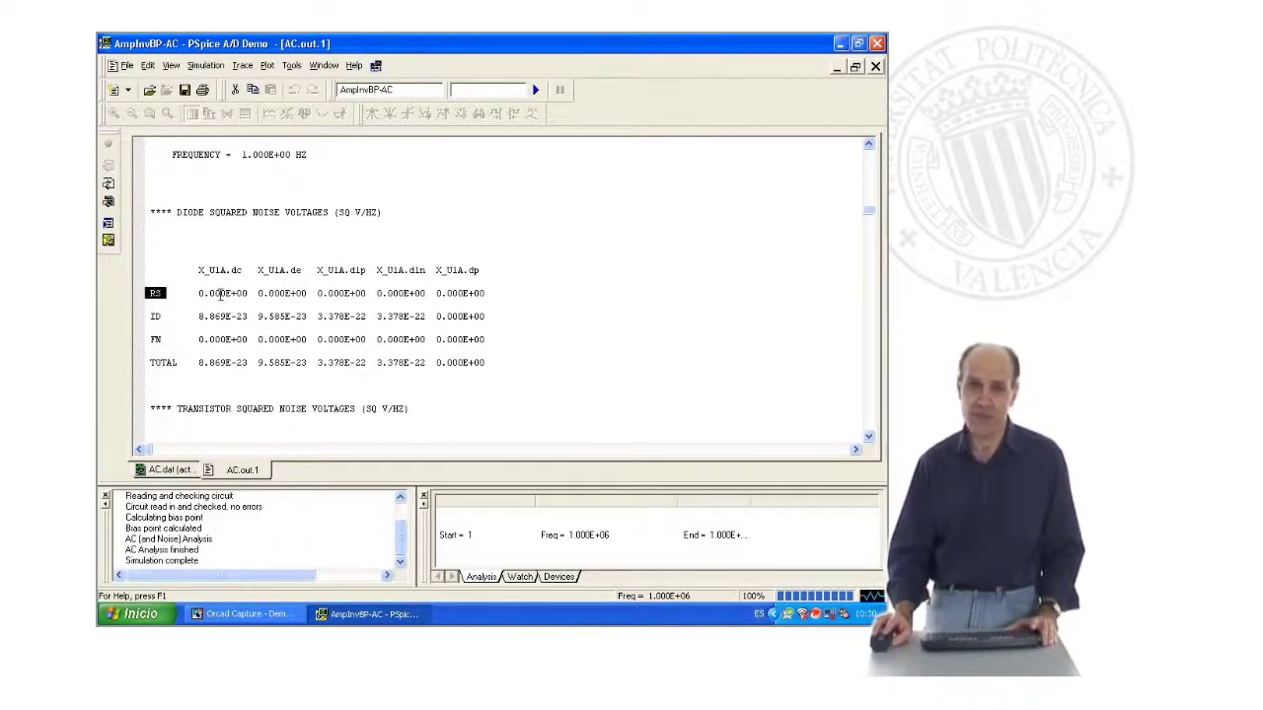
left_click(147, 316)
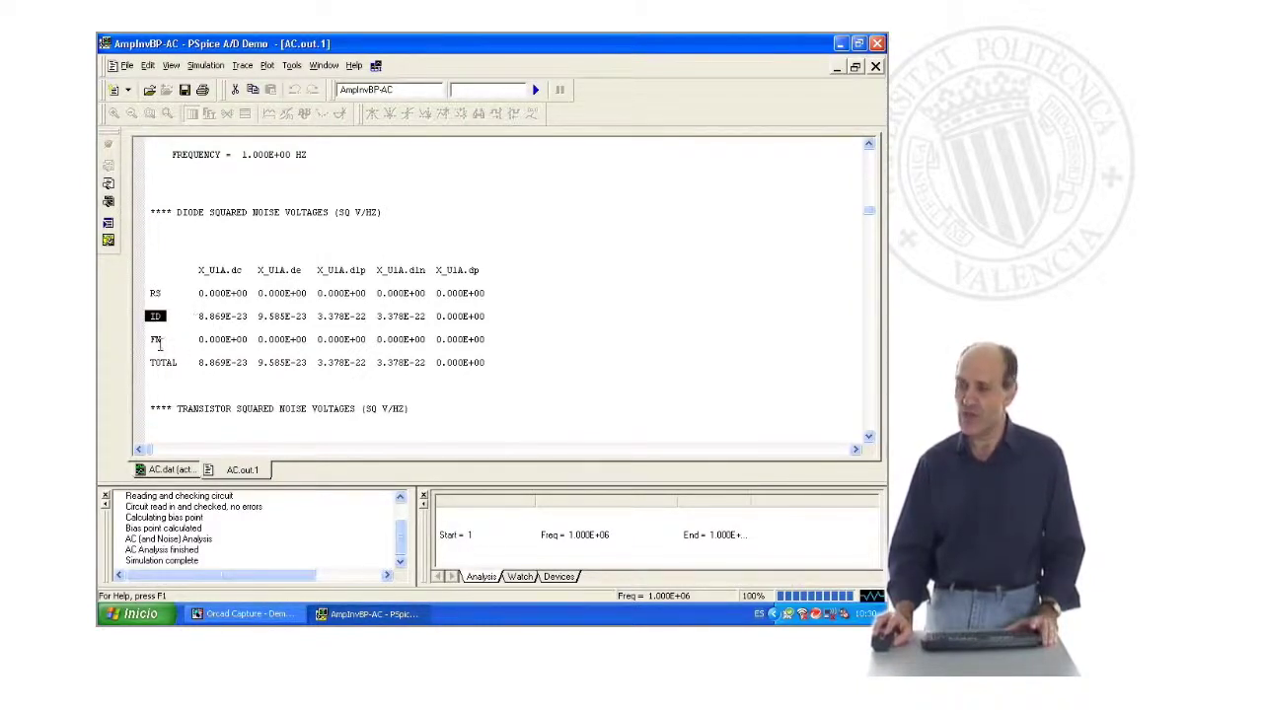
left_click_drag(146, 339, 161, 339)
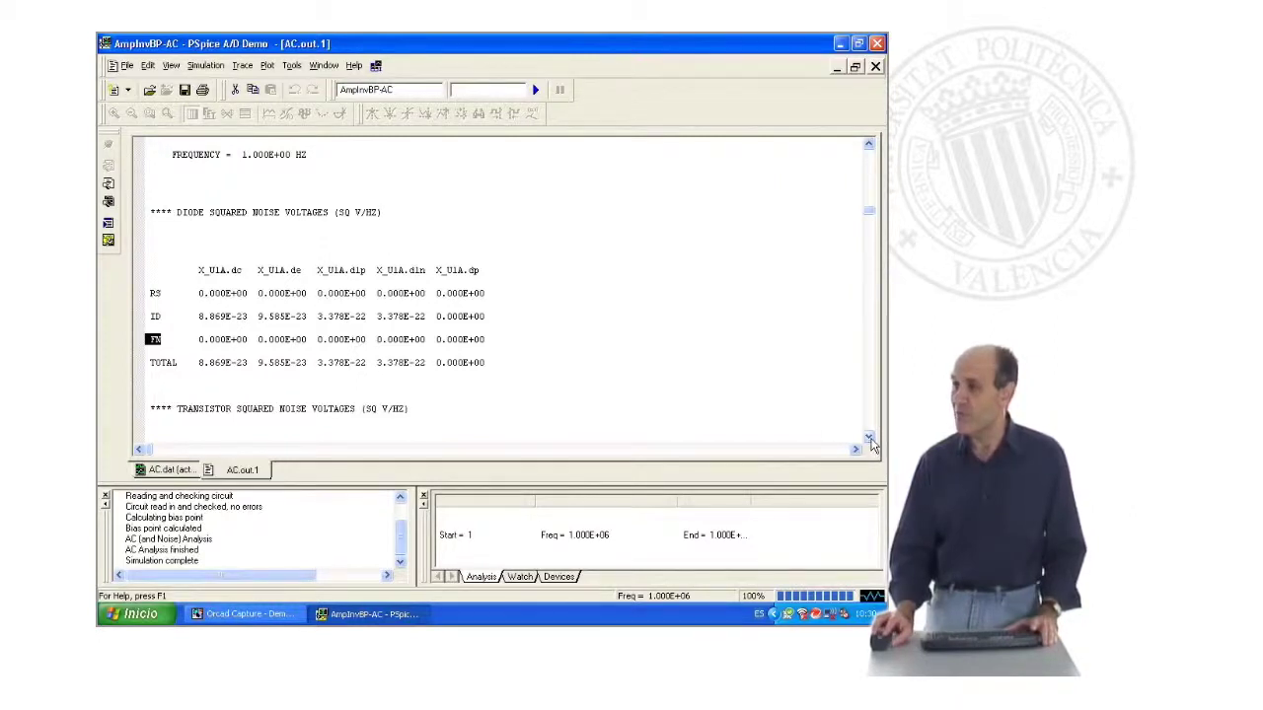
Scroll past the transistor and resistor noise tables to the 7.205E-16 V²/Hz total output noise
left_click(868, 437)
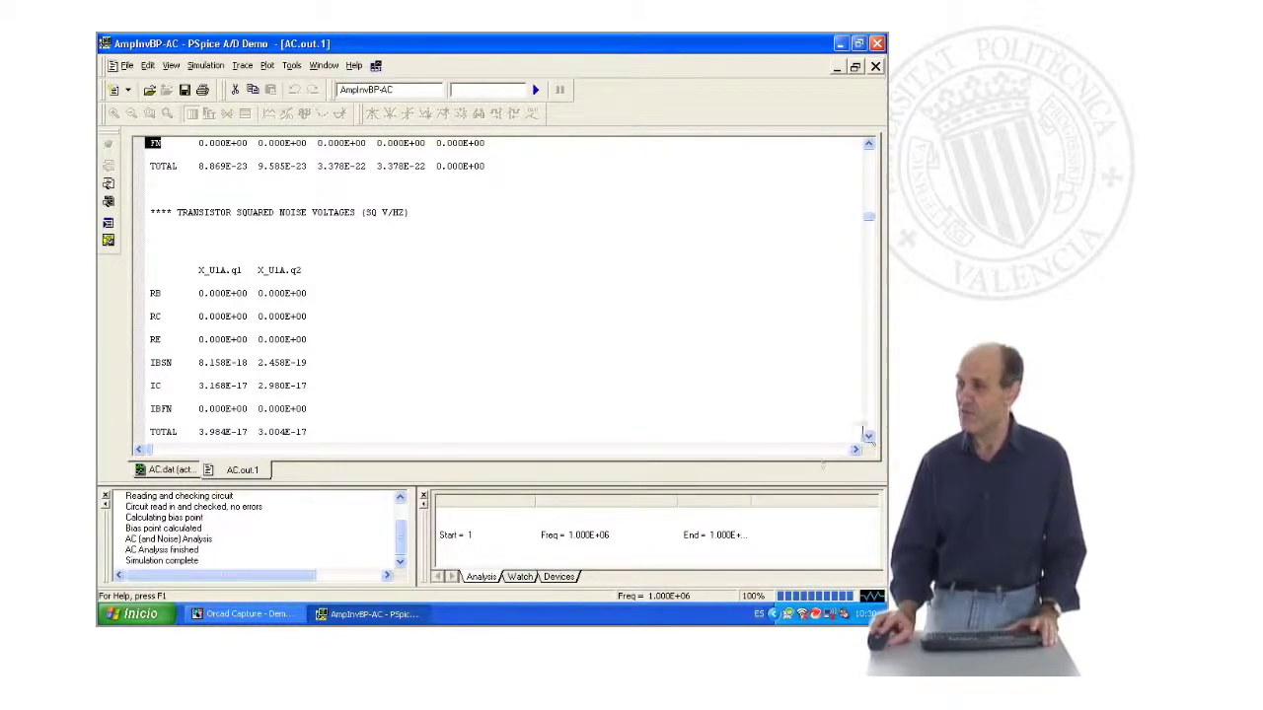
left_click(870, 437)
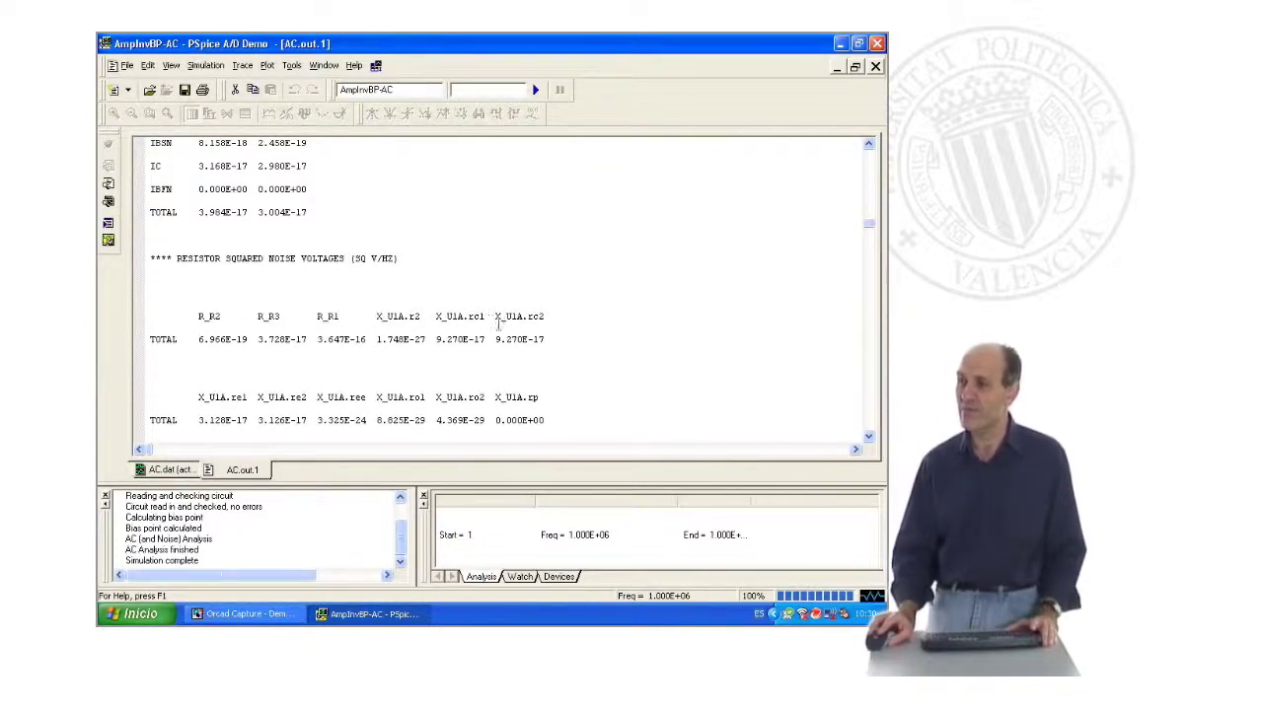
left_click(868, 437)
left_click(869, 437)
left_click(868, 437)
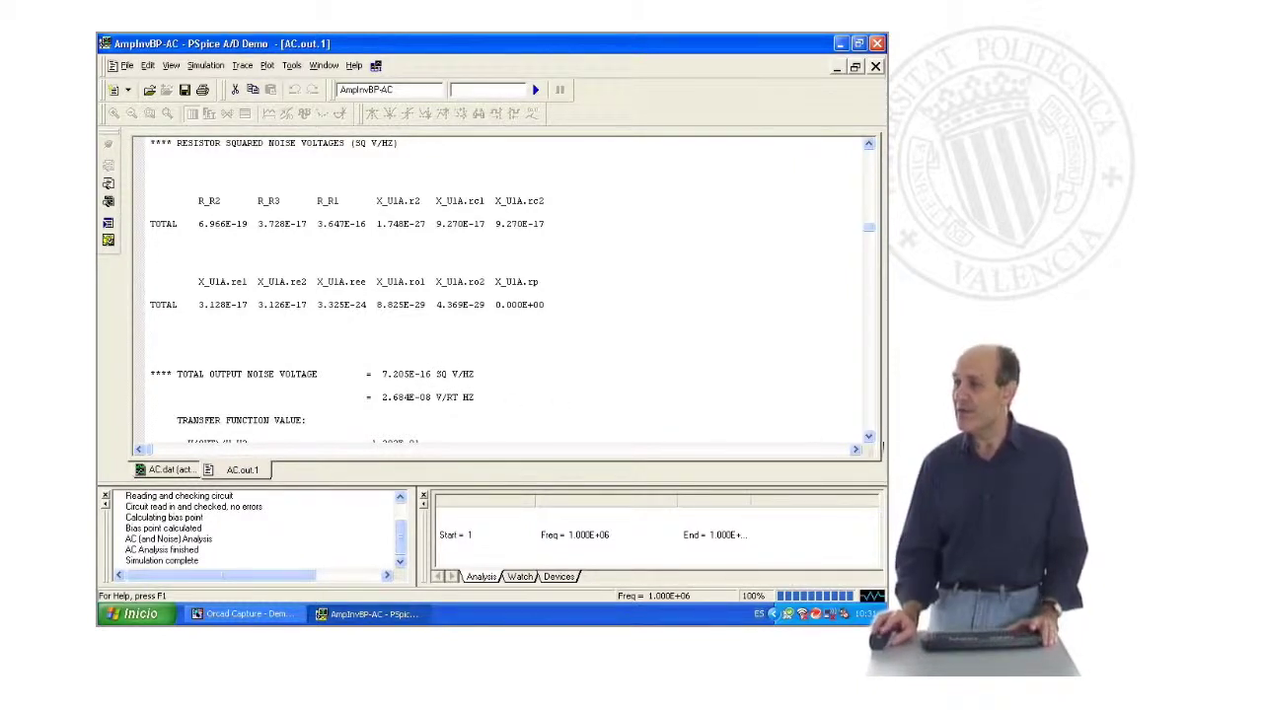
Highlight the V(OUT)/V_V3 transfer value and 1.942E-07 V/√Hz input noise, then return to Capture
scroll(848, 434, "down", 1)
scroll(798, 429, "down", 3)
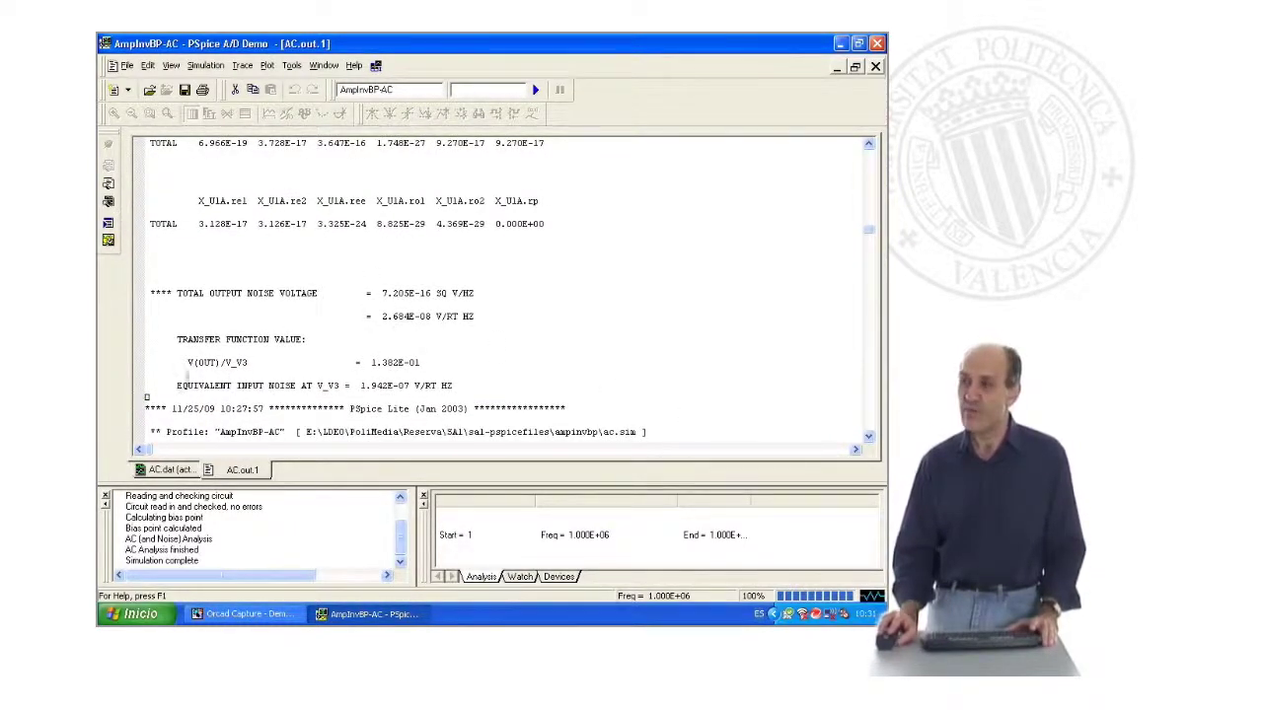
left_click_drag(181, 361, 422, 365)
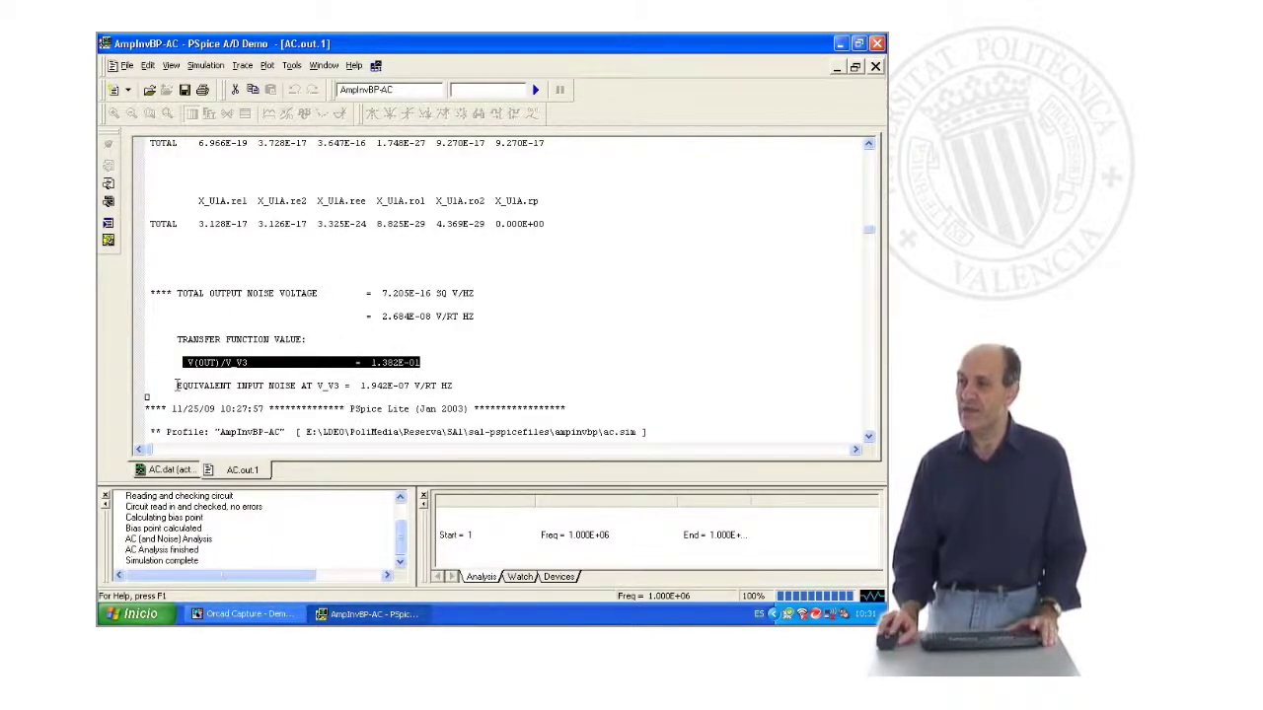
left_click_drag(177, 385, 453, 386)
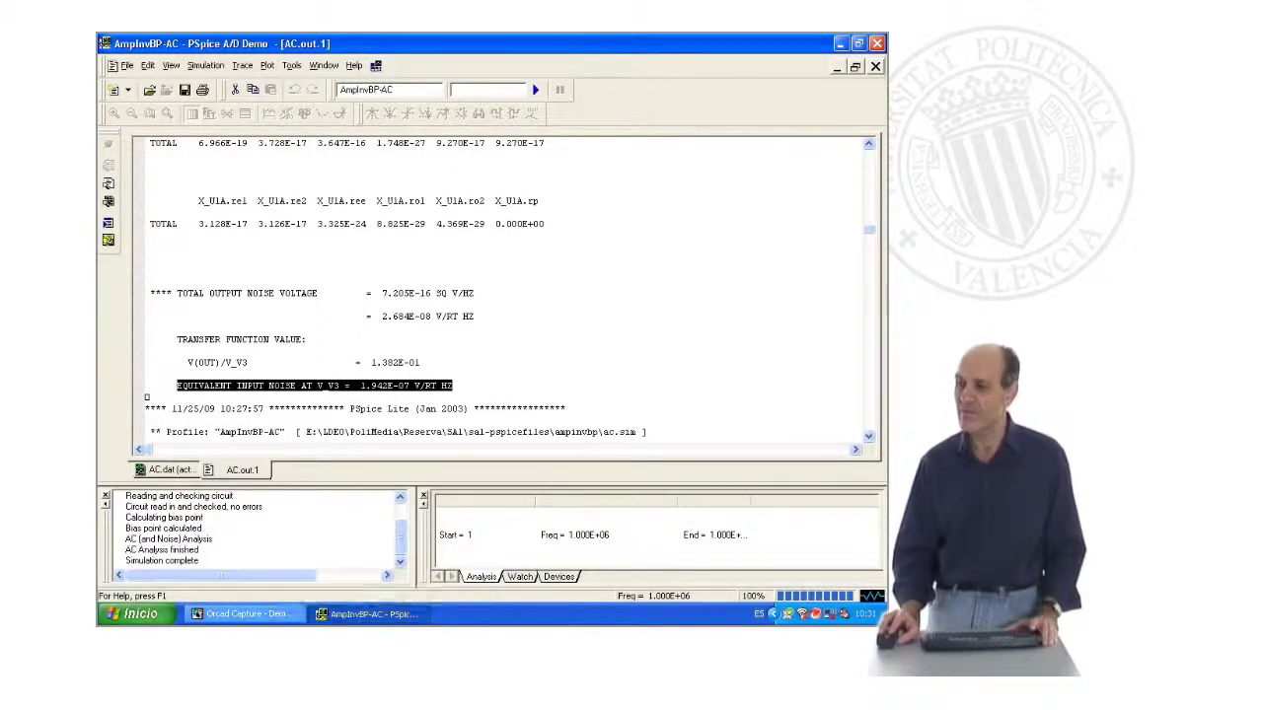
left_click(291, 618)
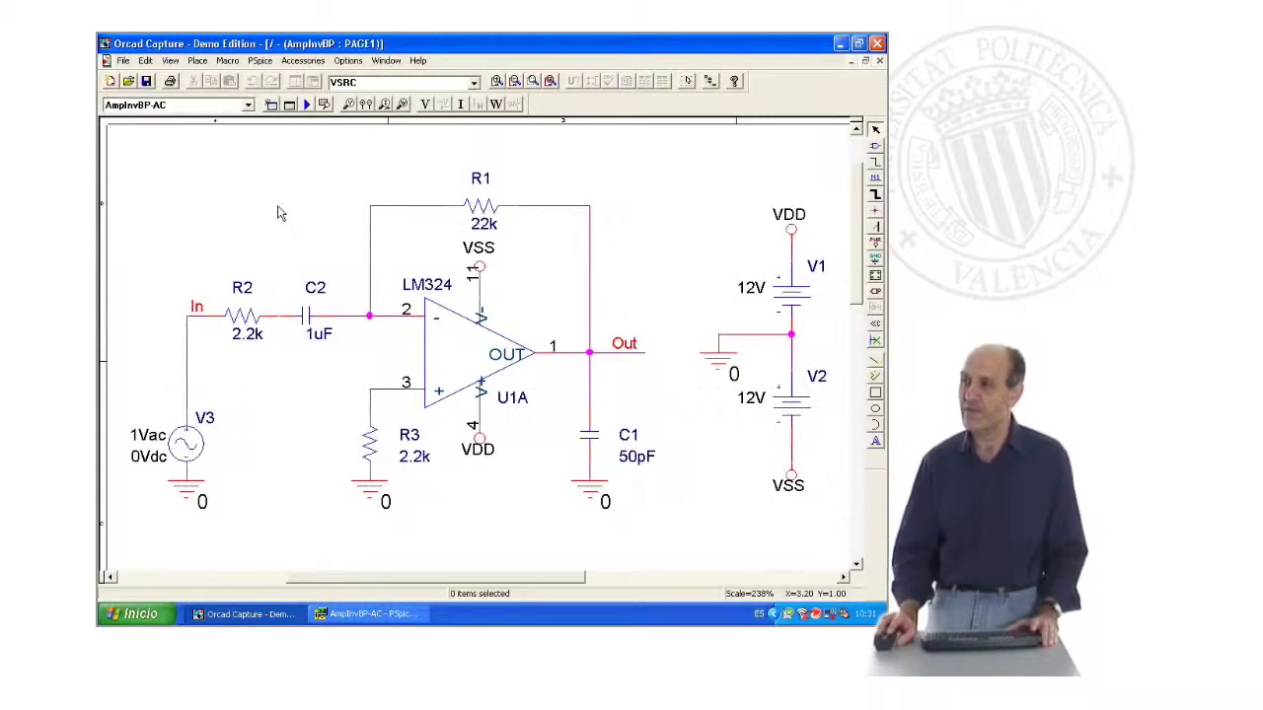
Place a 'Bode Plot dB - dual Y axes' template marker on the Out node
left_click(260, 61)
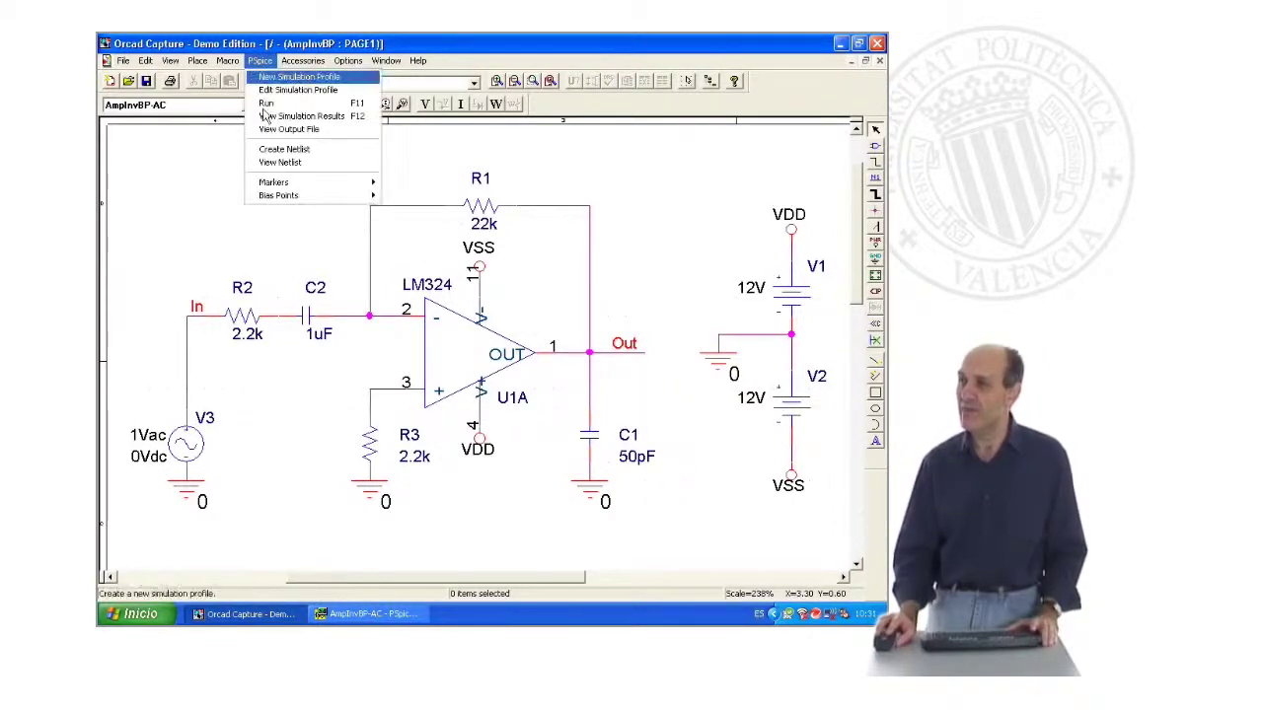
mouse_move(274, 183)
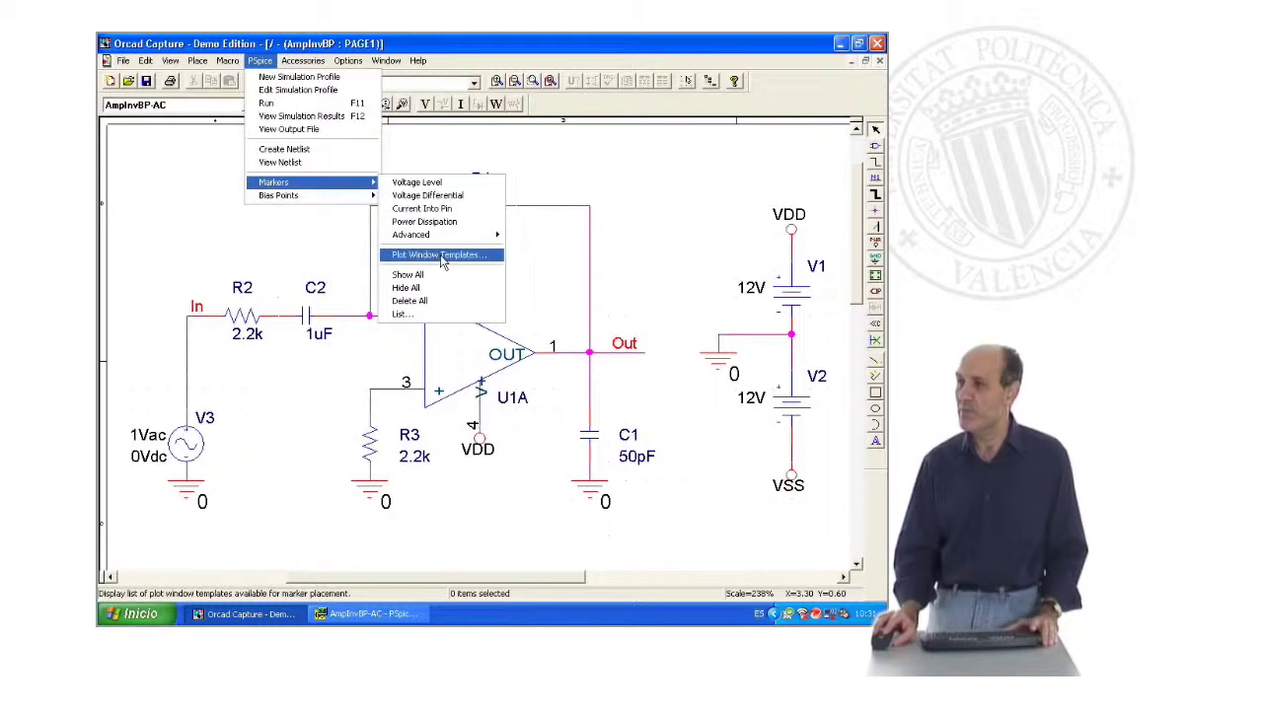
left_click(439, 255)
scroll(524, 288, "down", 2)
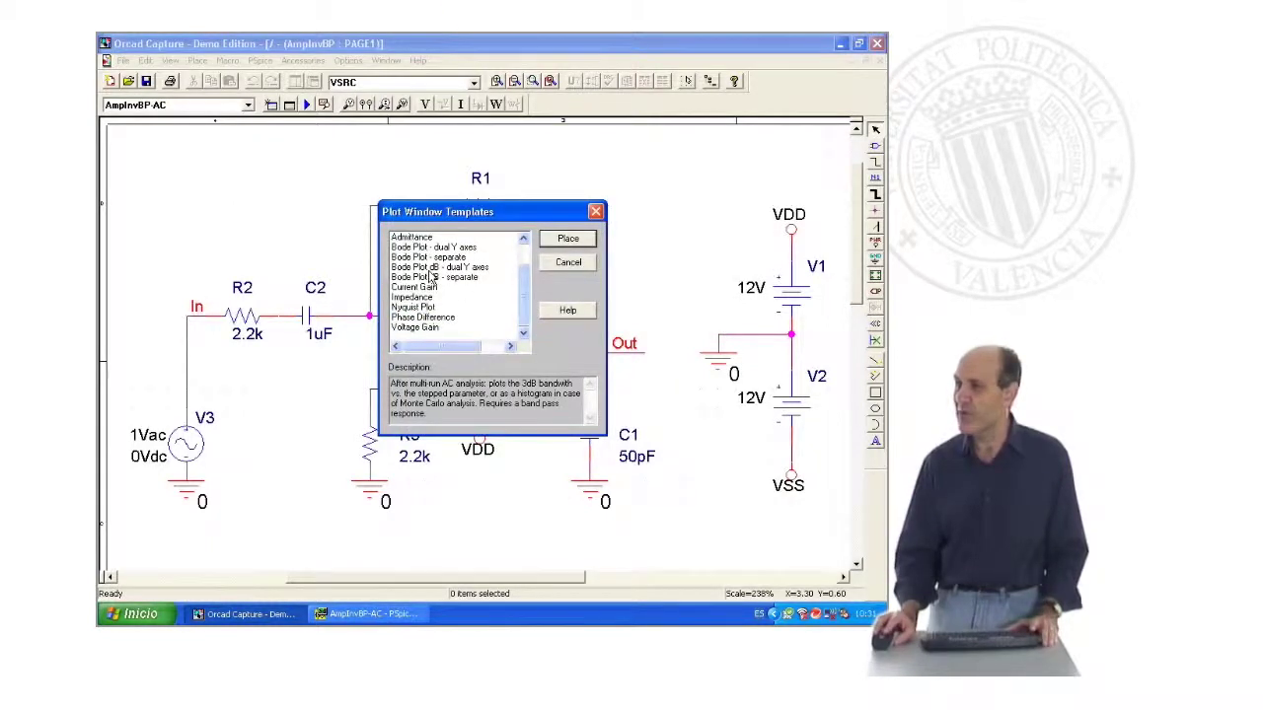
left_click(492, 266)
left_click(568, 240)
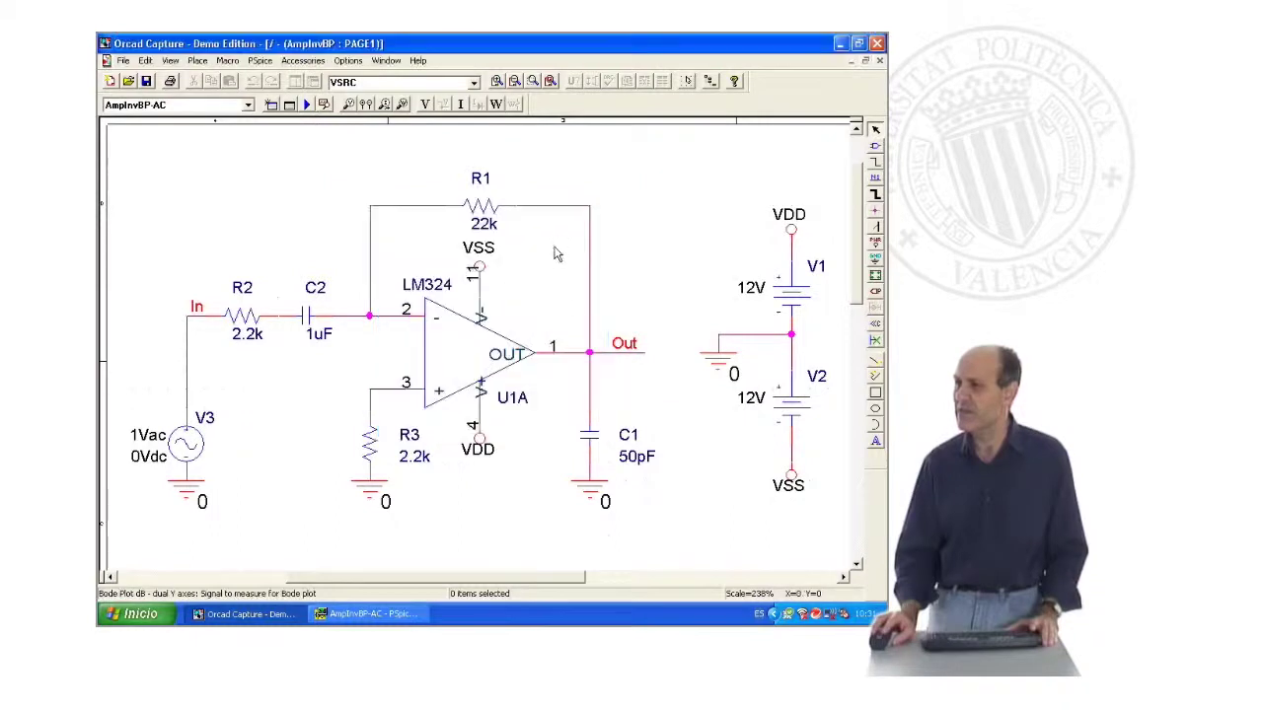
left_click(595, 359)
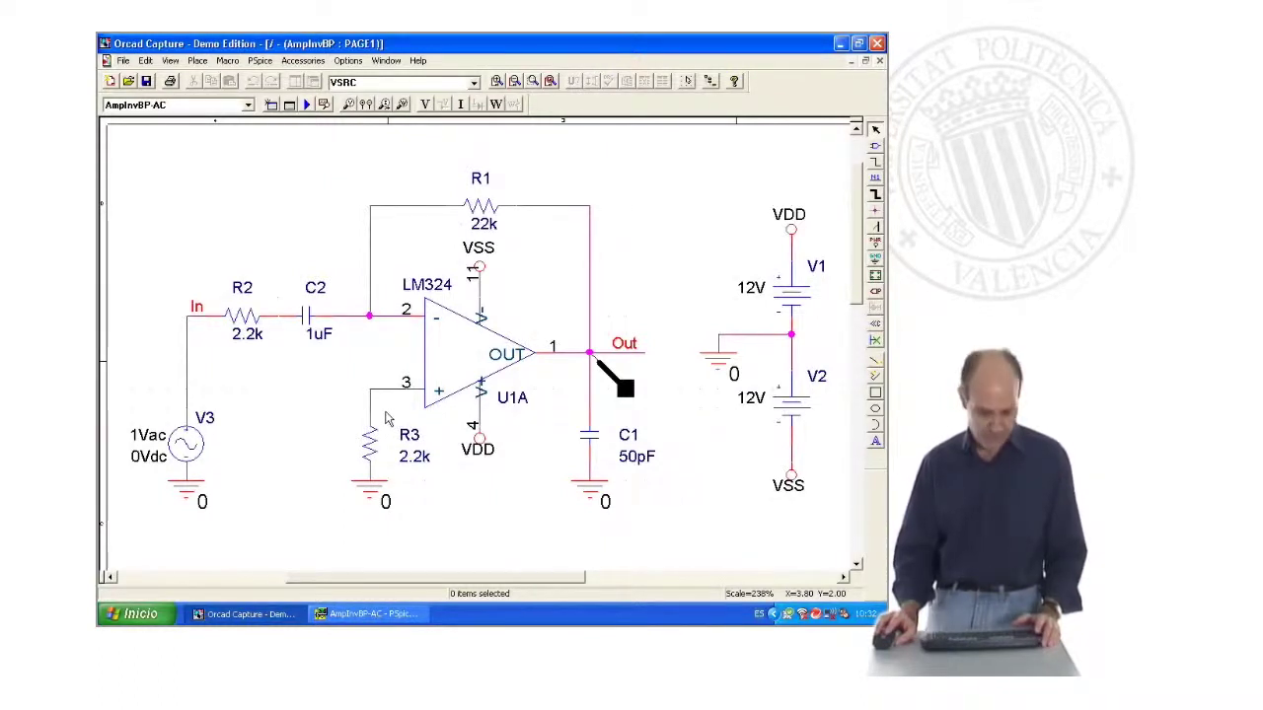
Restore the PSpice A/D window showing the AC.out.1 output file
left_click(365, 615)
left_click(365, 616)
left_click(365, 616)
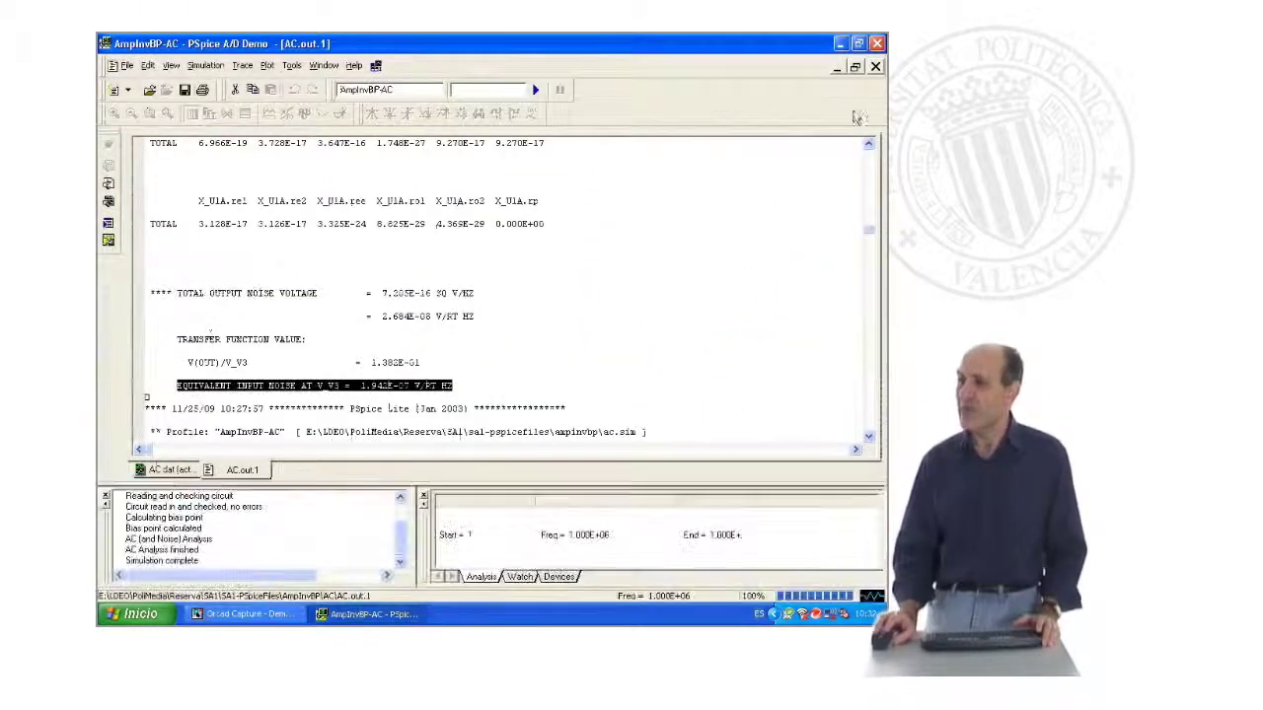
Close AC.out.1 and plot MAX(DB(V(Out)))-3 as a flat -3 dB reference line on the Bode plot
left_click(875, 67)
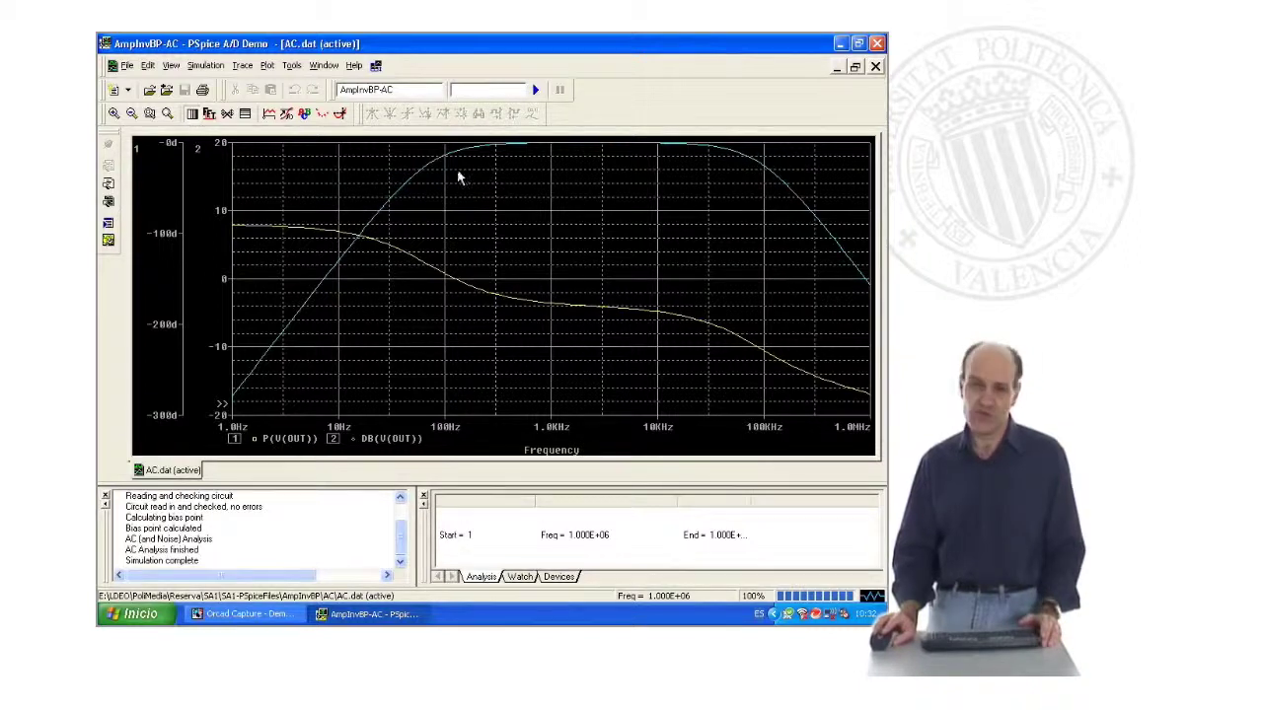
left_click(242, 66)
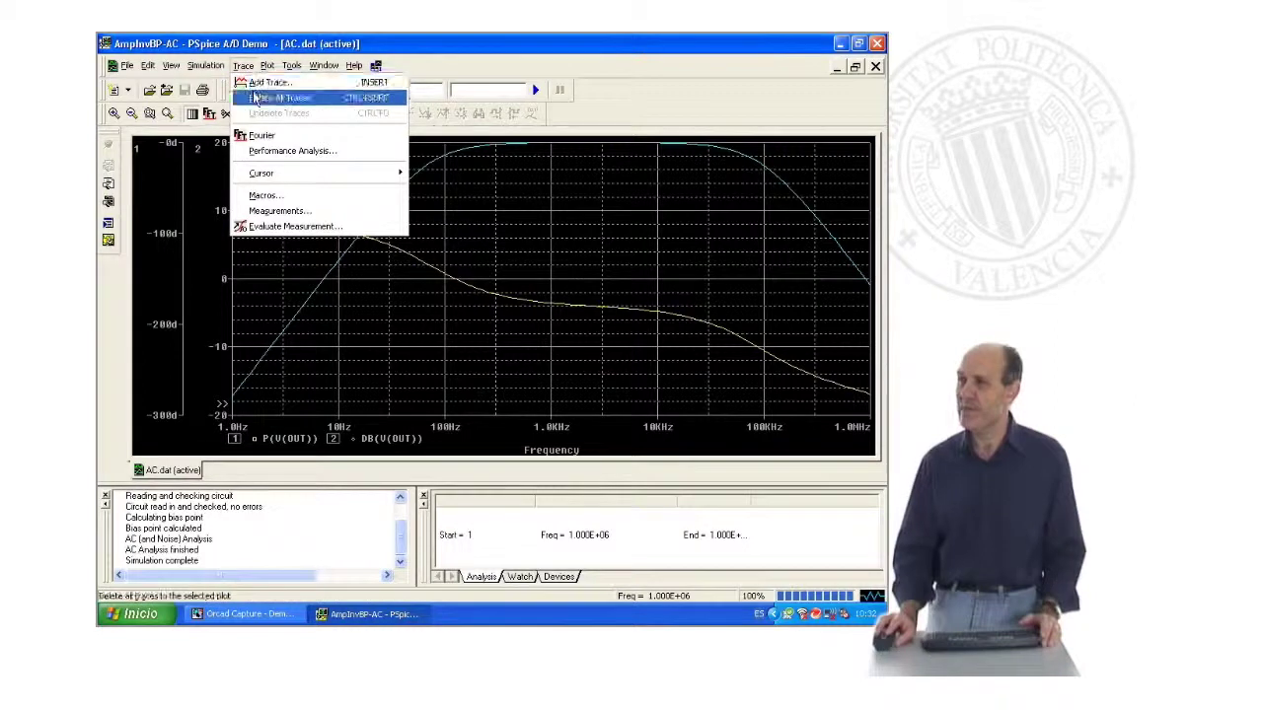
left_click(255, 84)
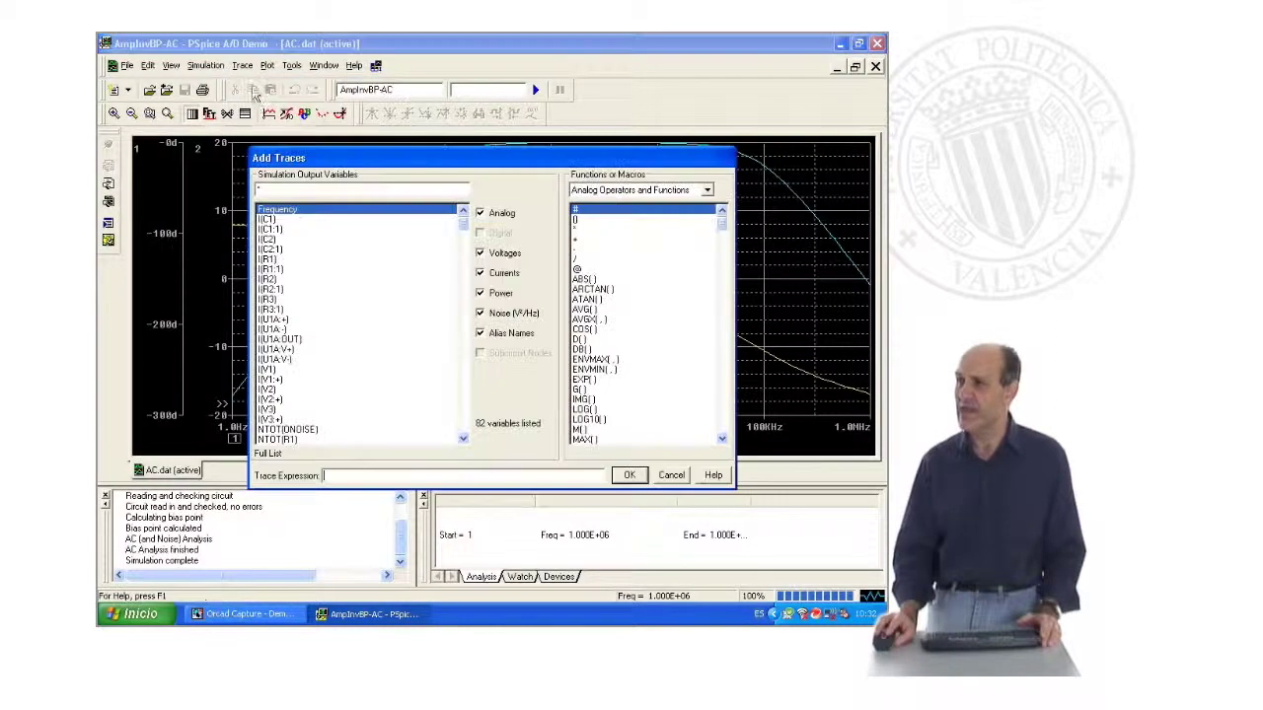
left_click(721, 438)
left_click(588, 400)
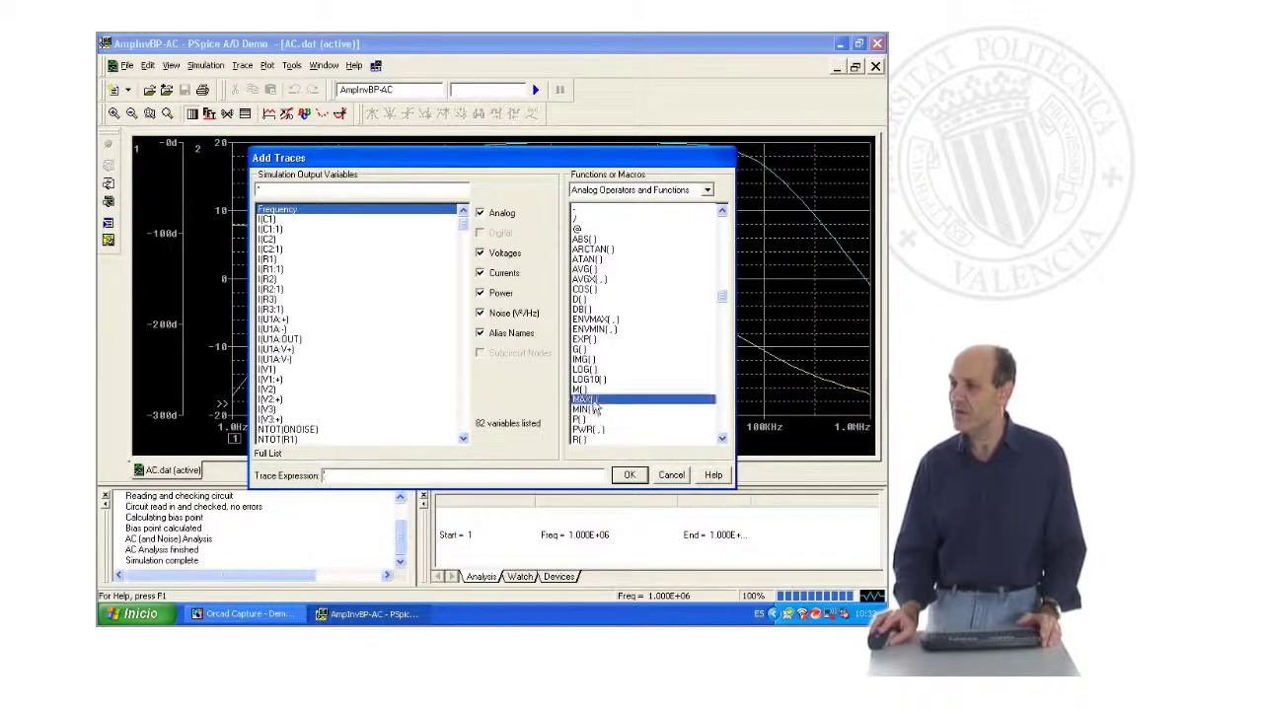
left_click(584, 310)
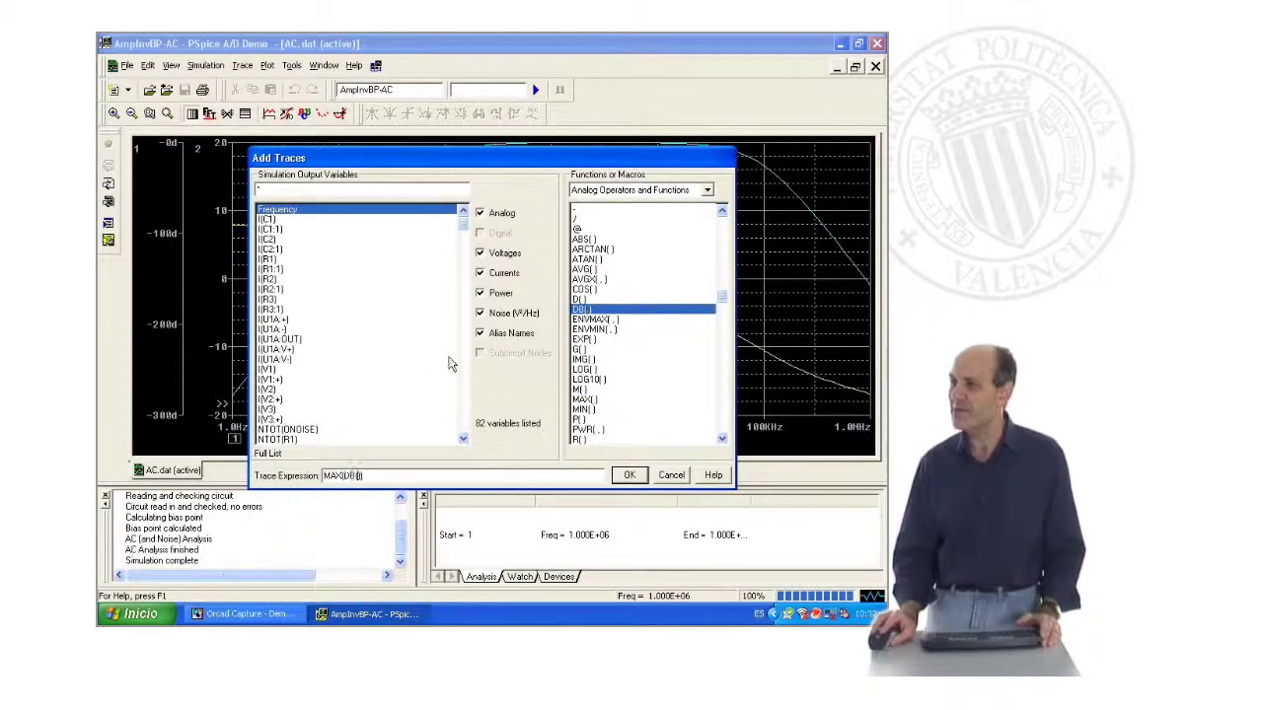
left_click(479, 333)
left_click(479, 313)
left_click(479, 293)
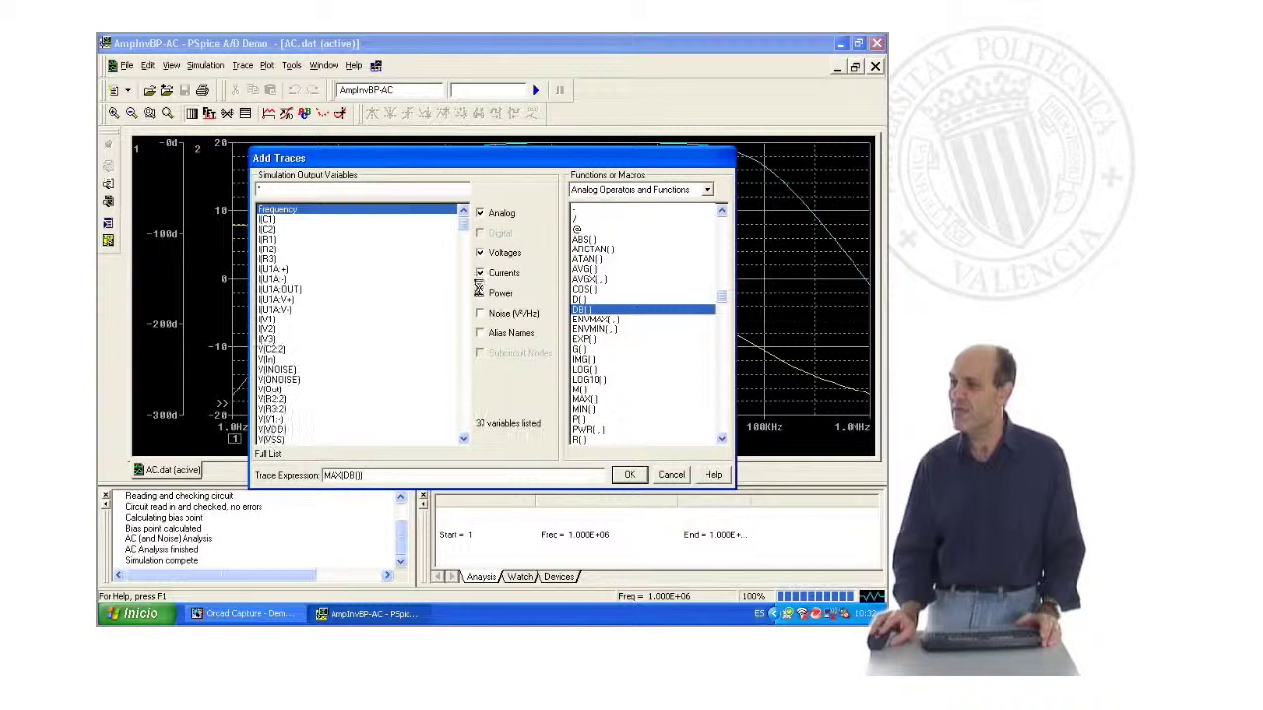
left_click(479, 273)
left_click(273, 261)
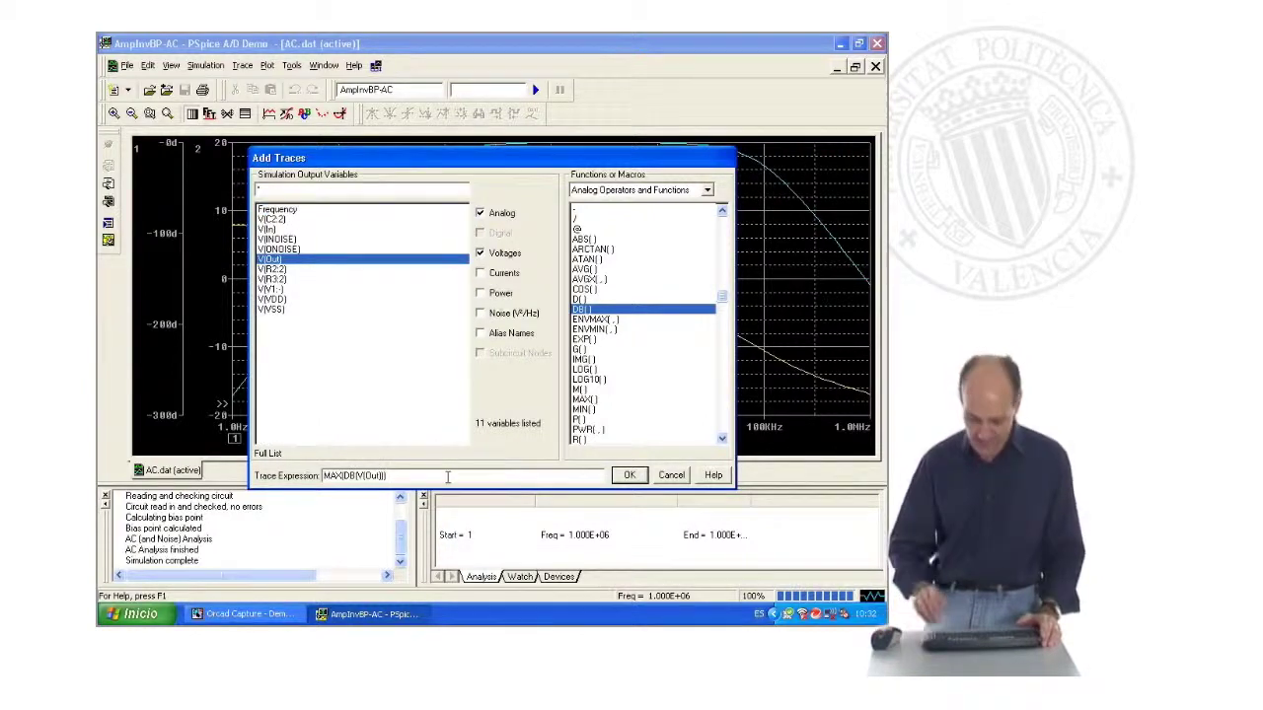
type("-3")
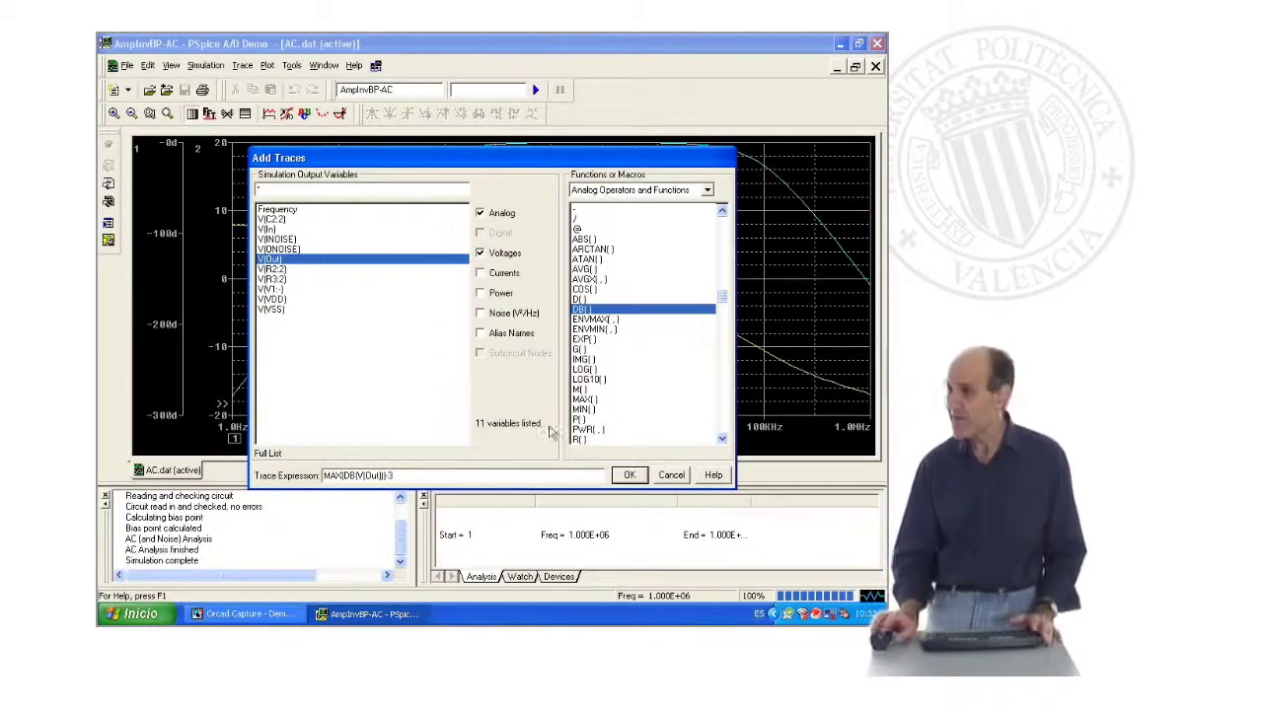
key("Return")
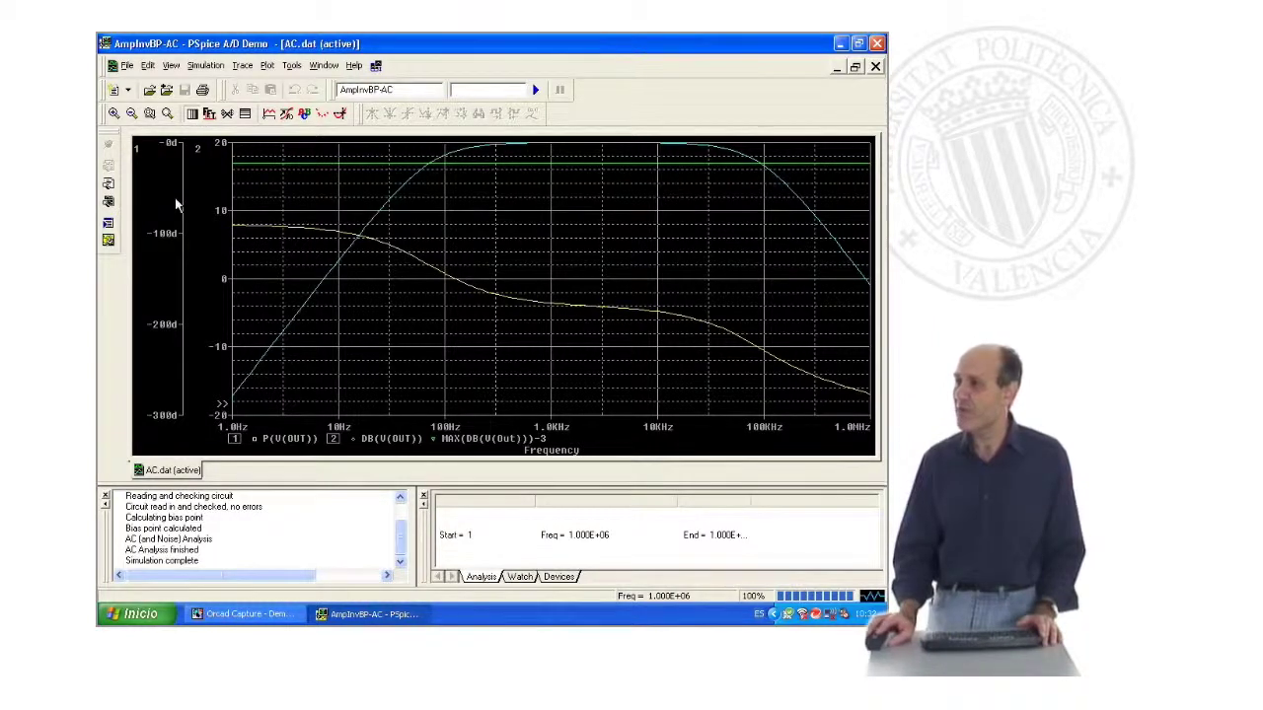
Put cursors A1 and A2 on DB(V(OUT)) at the -3 dB crossings, 93.544 kHz and 70.441 Hz
left_click(340, 113)
left_click(355, 440)
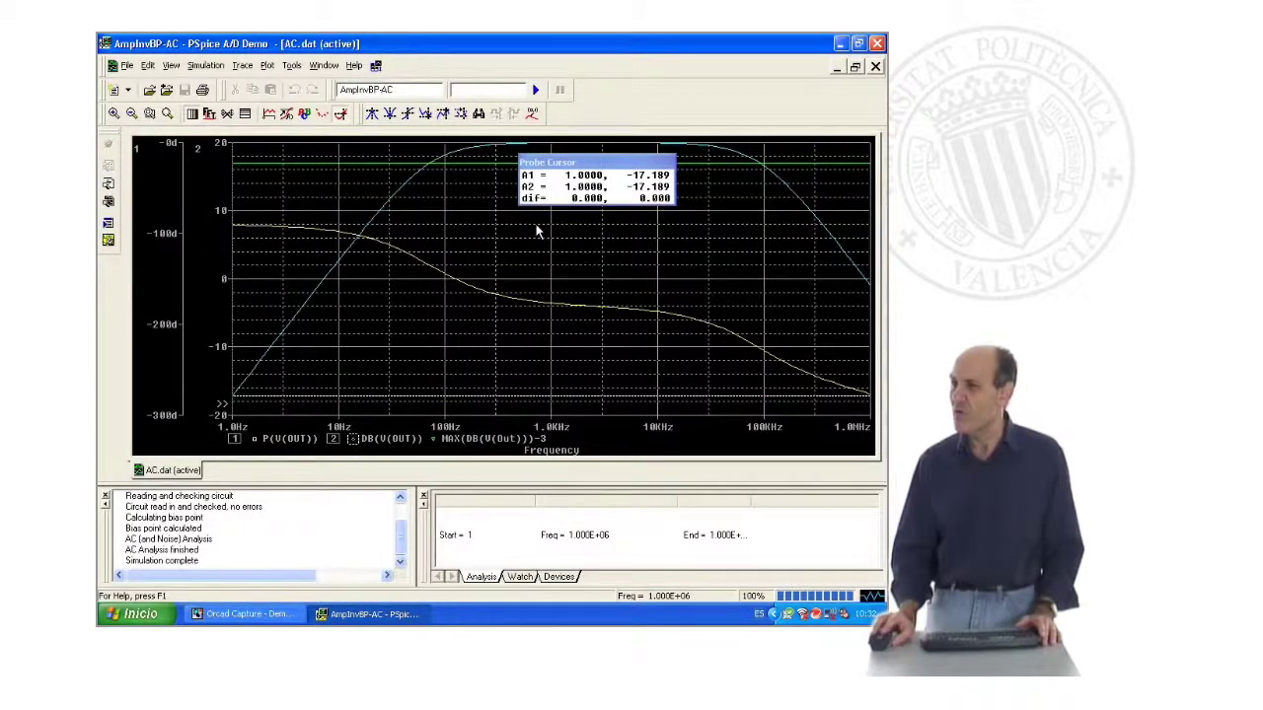
left_click_drag(534, 154, 763, 182)
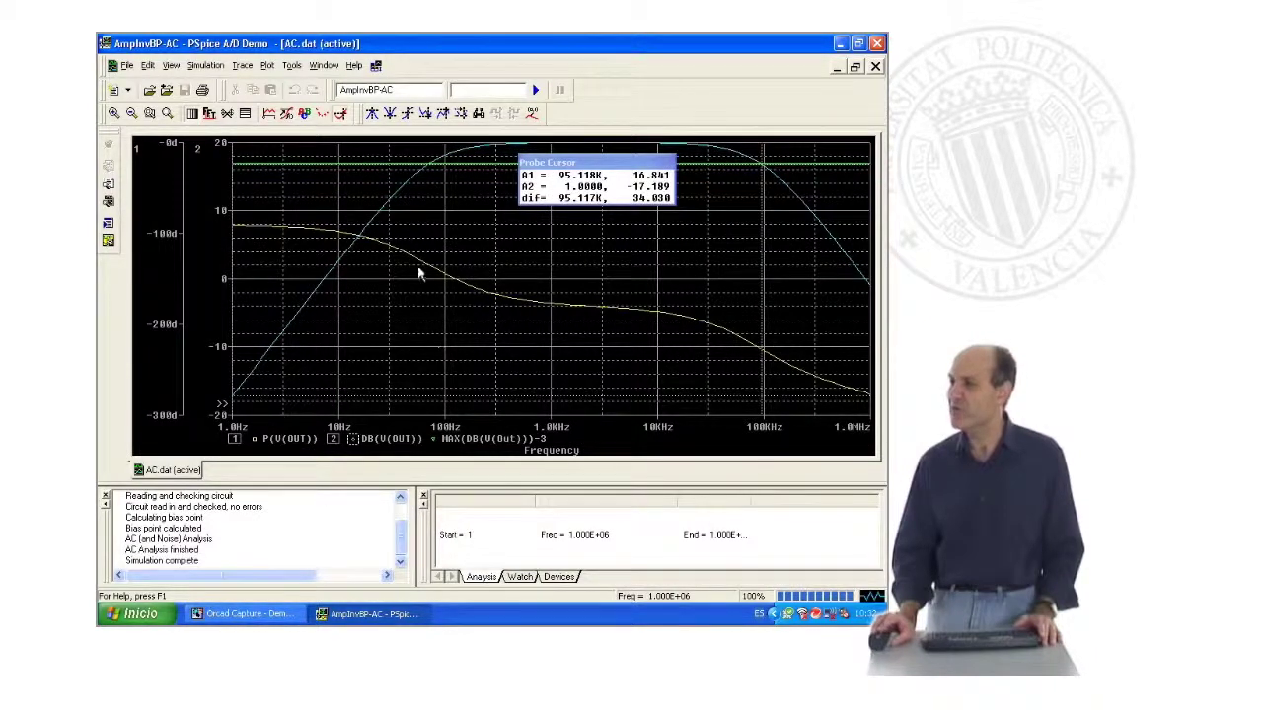
mouse_move(392, 195)
right_mouse_down()
mouse_move(423, 168)
mouse_move(418, 178)
right_mouse_up()
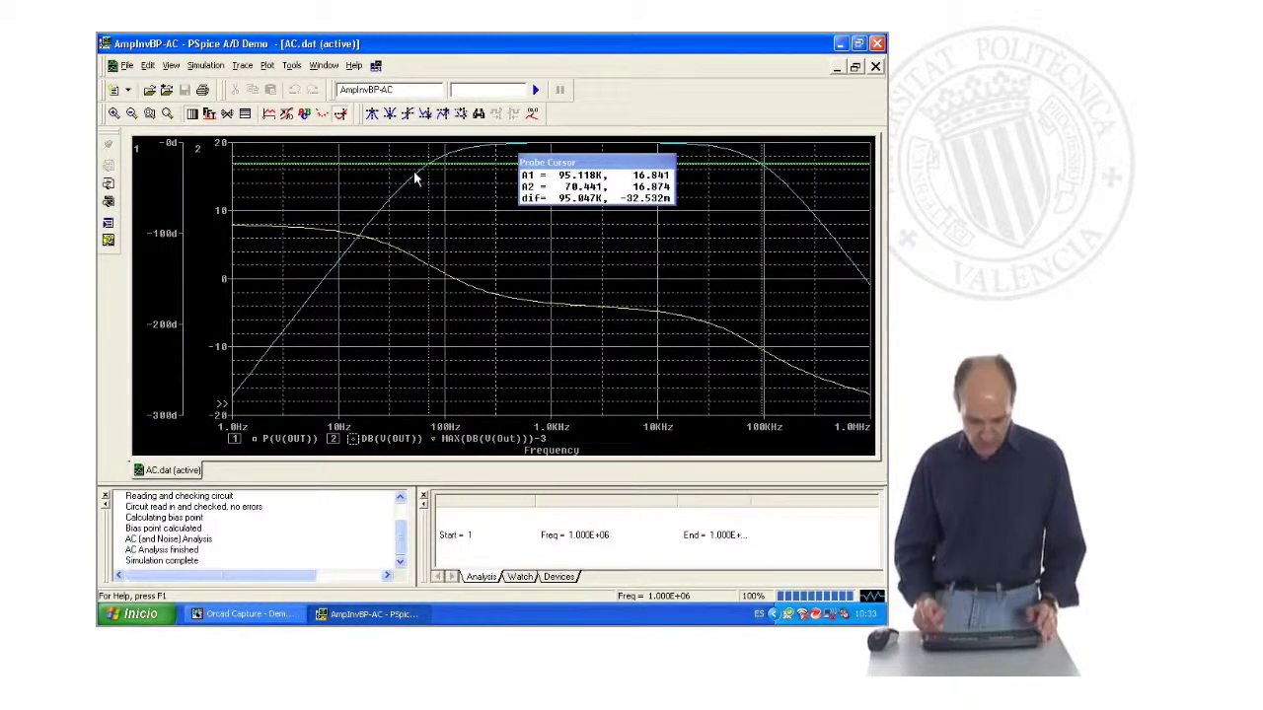
key("Left")
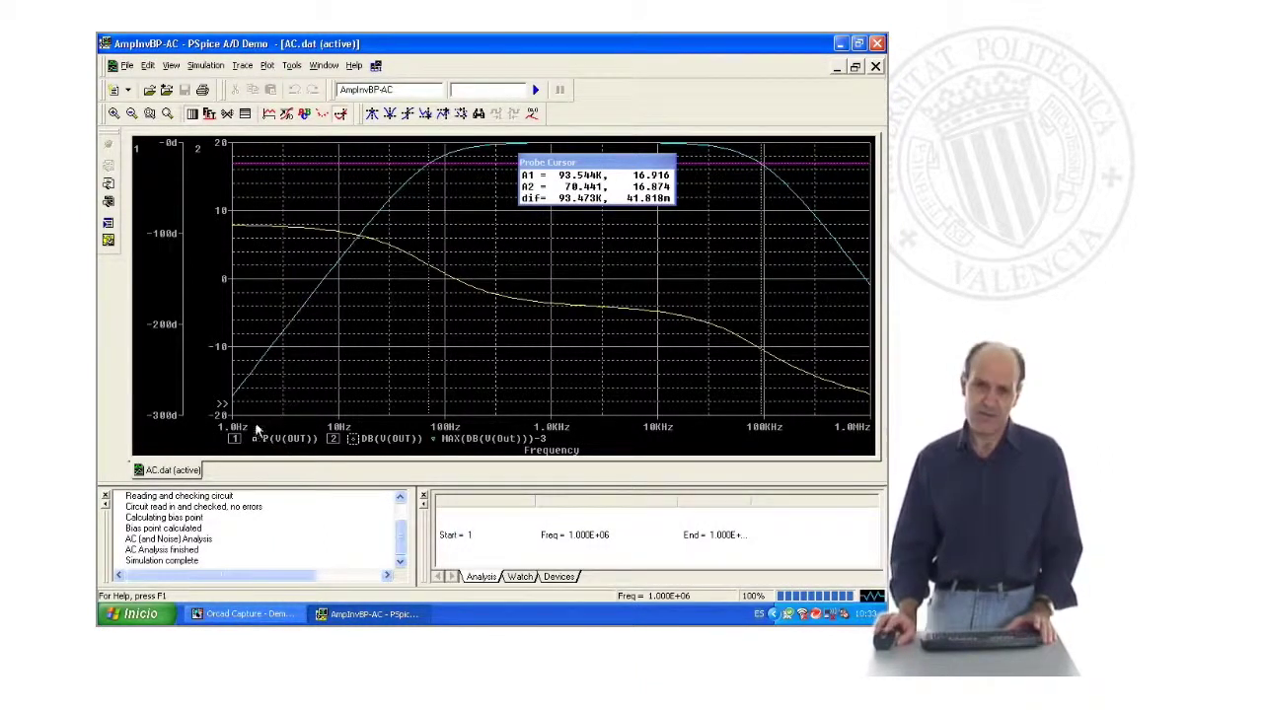
Graph V(ONOISE) and V(INOISE) in a new AC.dat plot window, then return to the (A) AC.dat plot
left_click(325, 65)
left_click(327, 84)
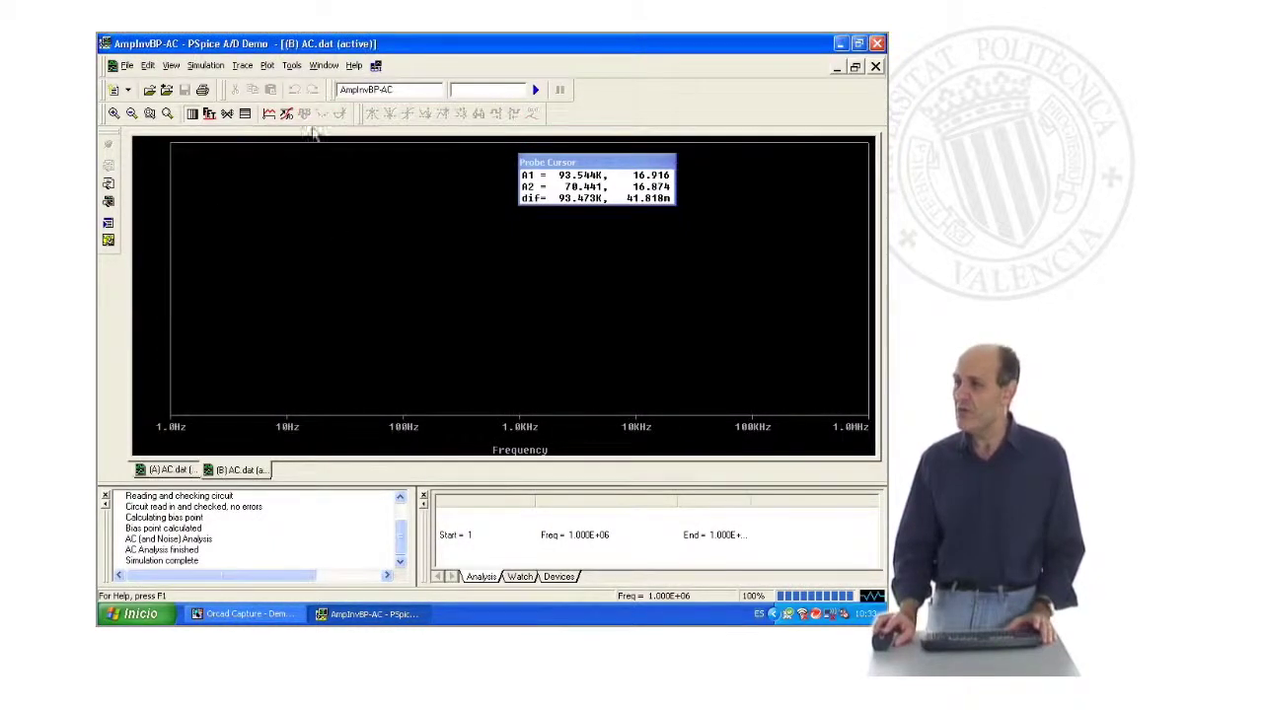
left_click(242, 65)
left_click(254, 83)
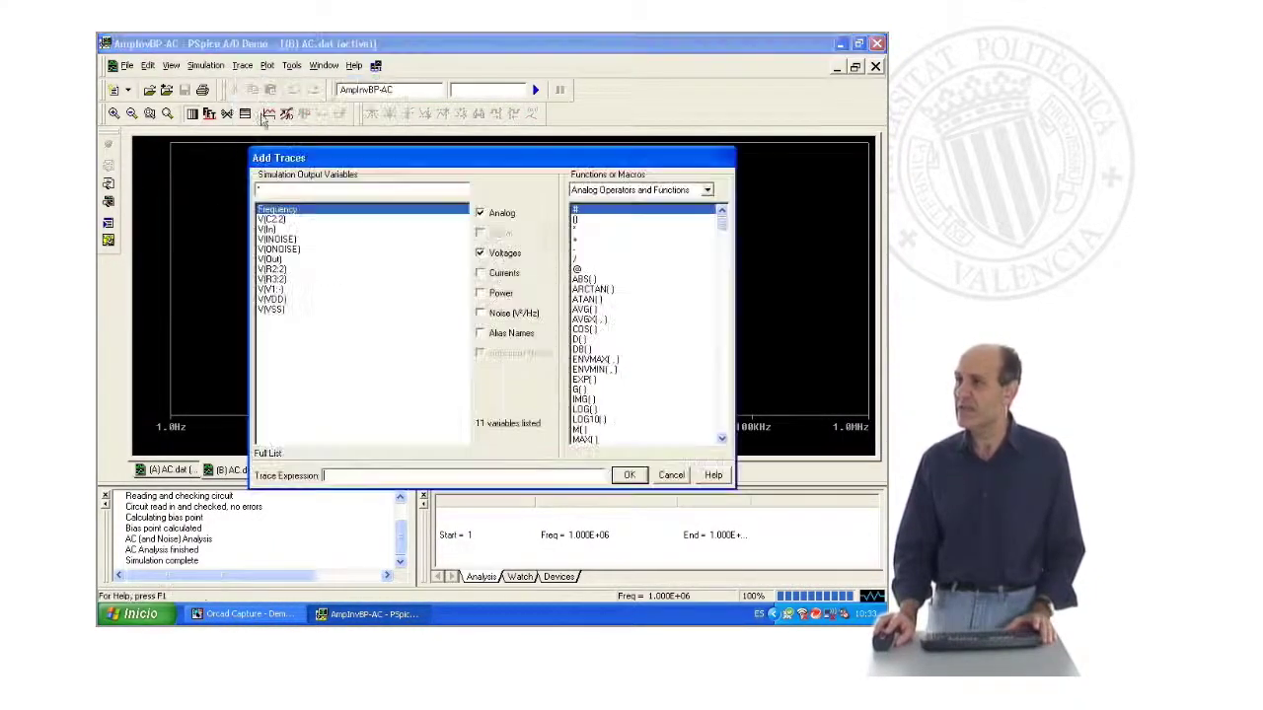
left_click(291, 248)
left_click(291, 239)
left_click(628, 477)
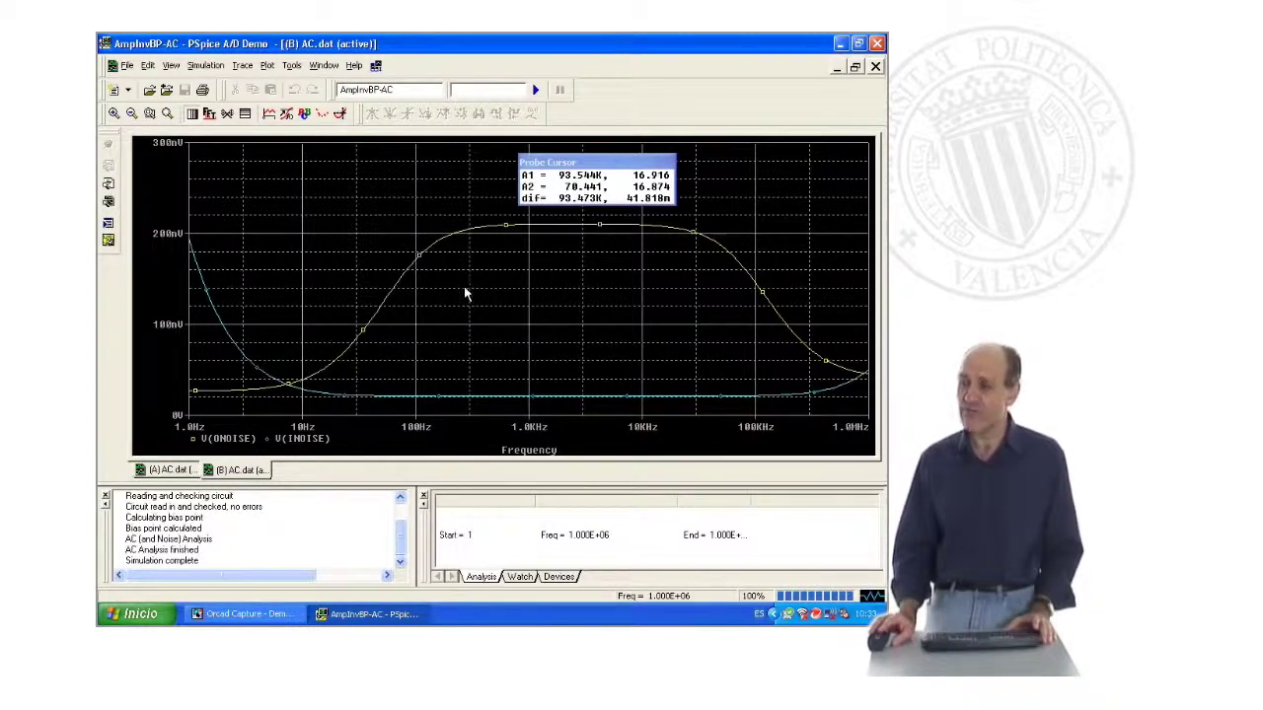
left_click(159, 470)
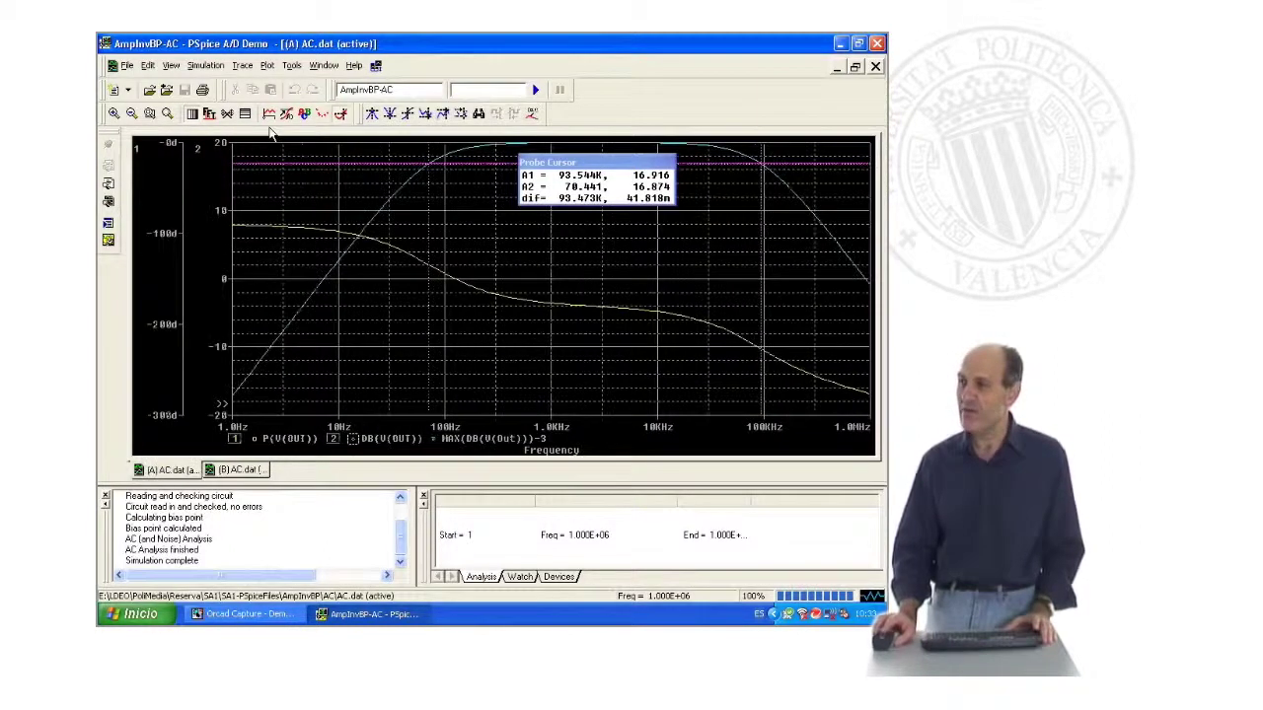
Add the DB(V(ONOISE)/V(INOISE)) noise-gain trace to plot (A), then show the (B) AC.dat plot
left_click(242, 65)
left_click(249, 82)
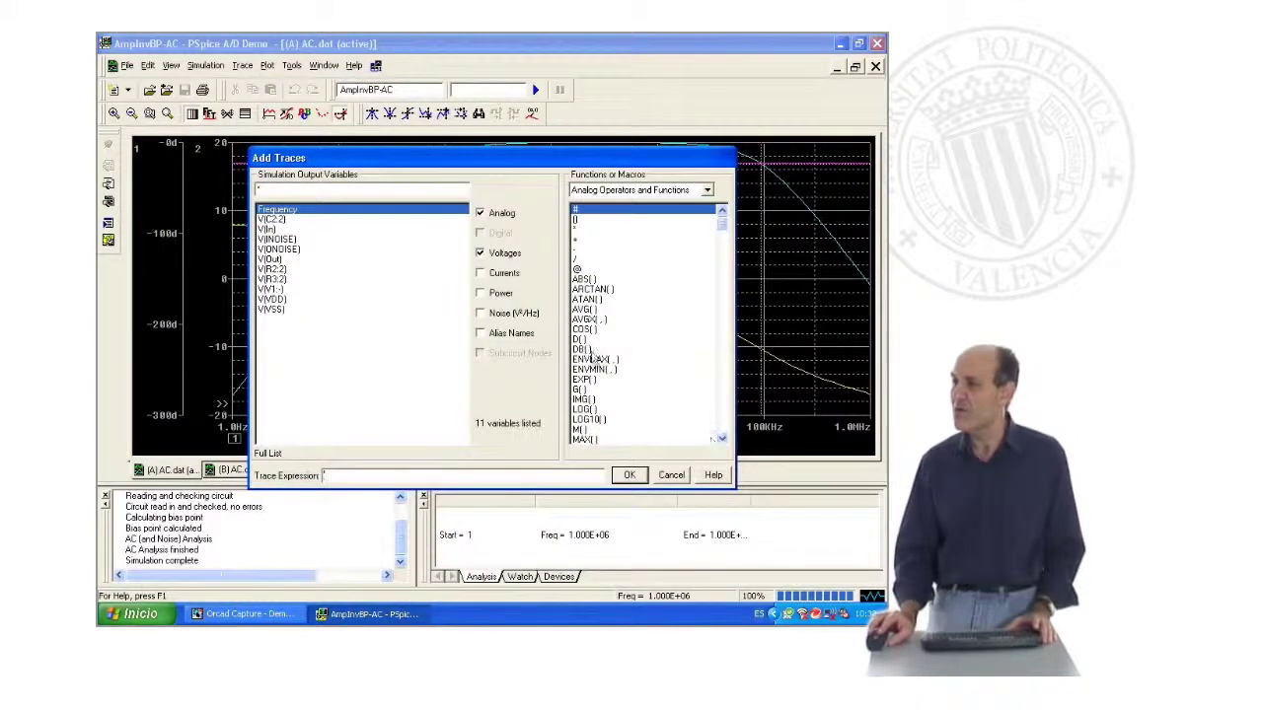
left_click(587, 349)
left_click(278, 250)
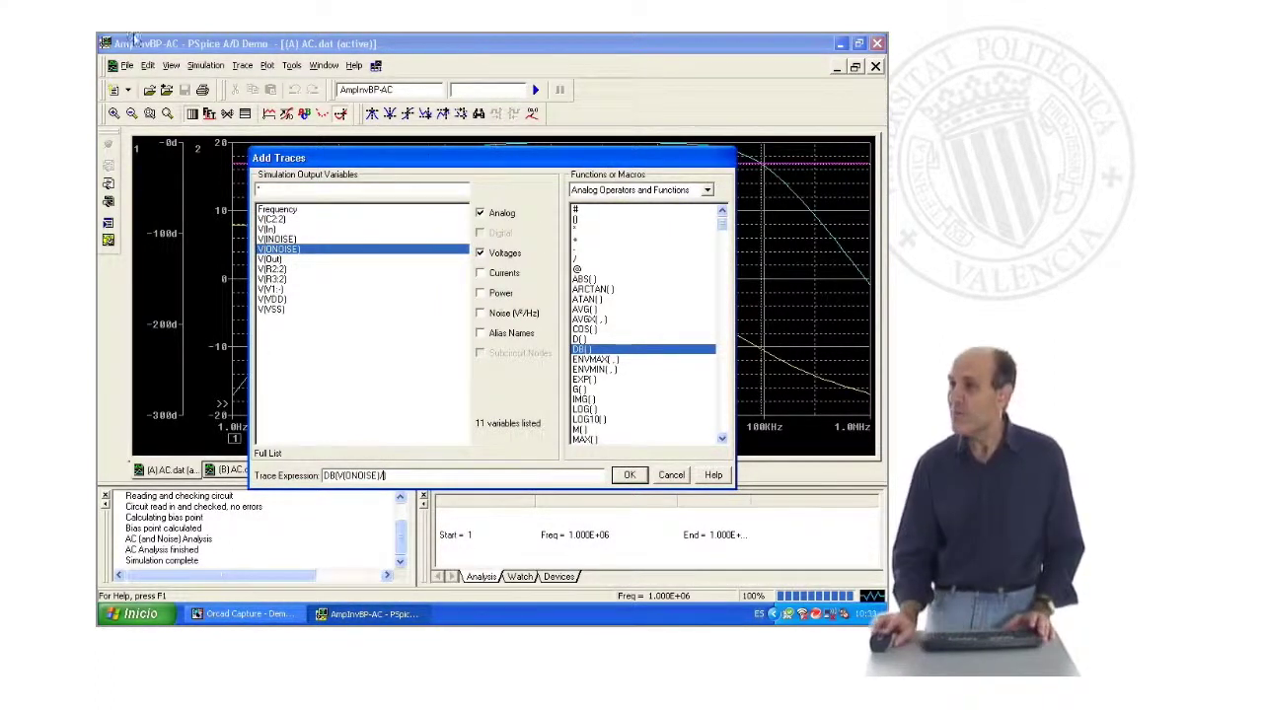
left_click(281, 240)
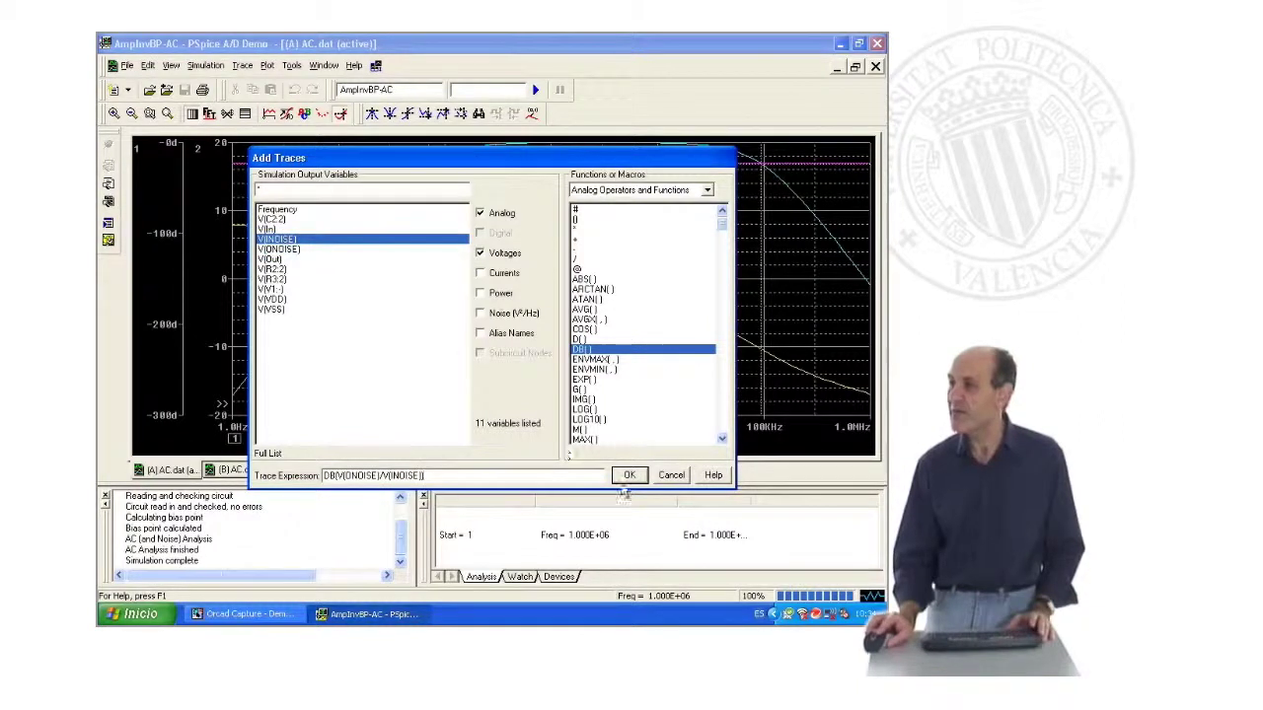
left_click(627, 478)
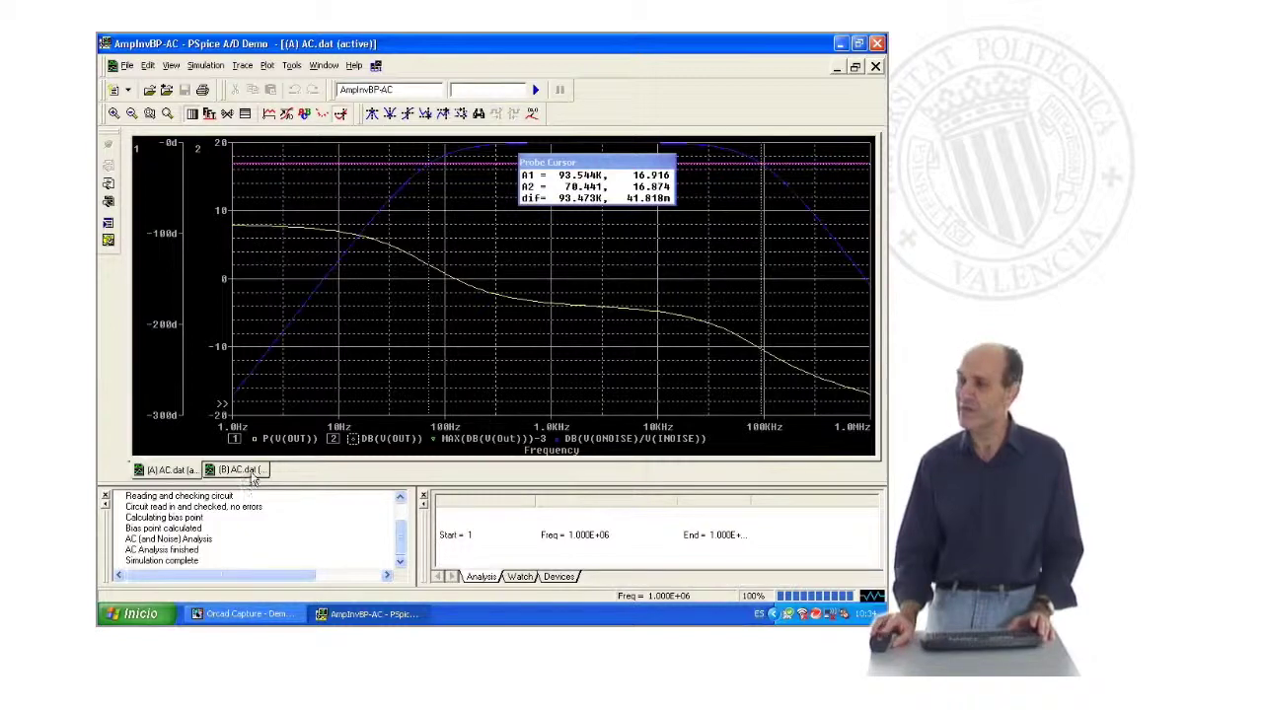
left_click(251, 473)
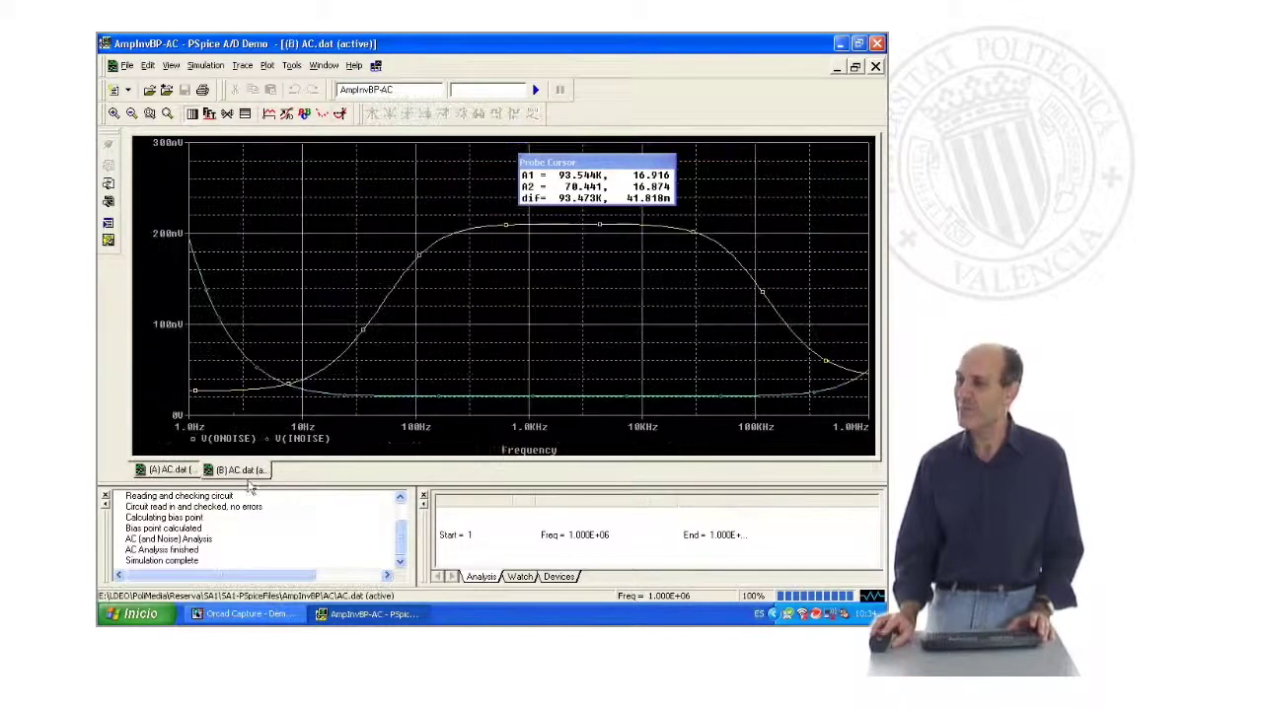
In a new plot window (C), graph NTOT(ONOISE), NTOT(R1), NTOT(R2) and NTOT(R3) using the noise variables
left_click(321, 66)
left_click(330, 83)
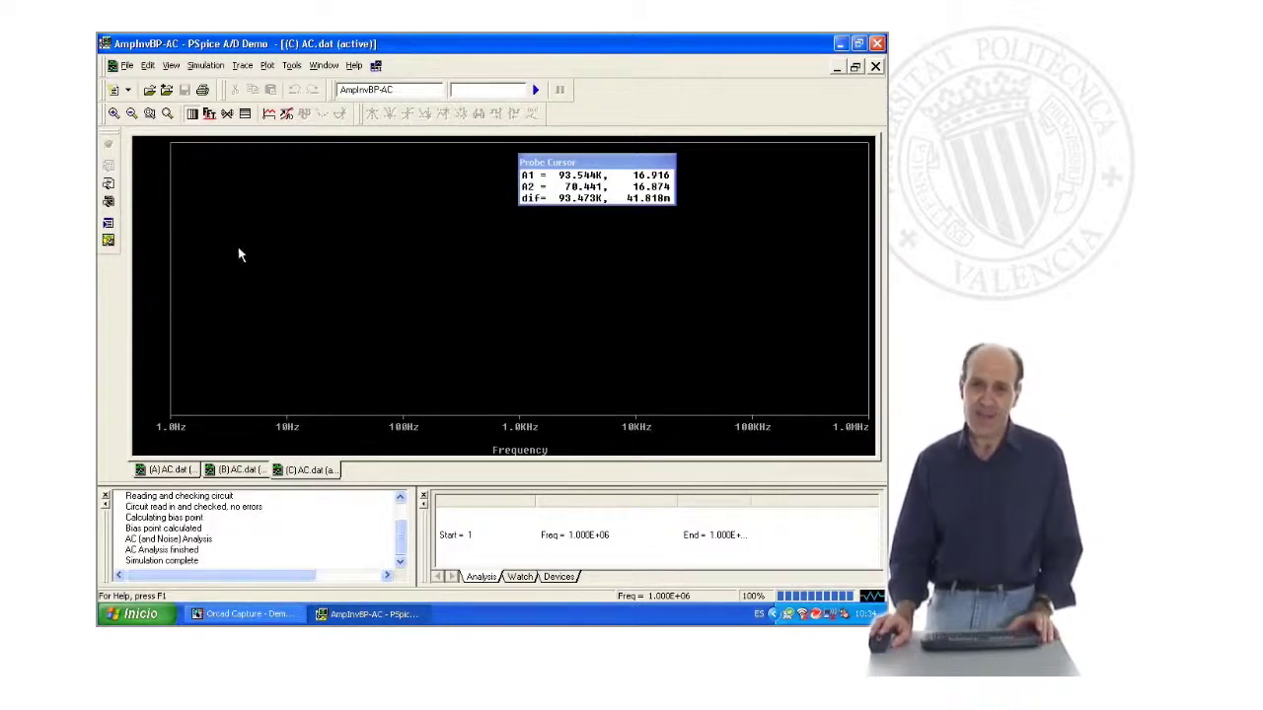
left_click(243, 66)
left_click(265, 80)
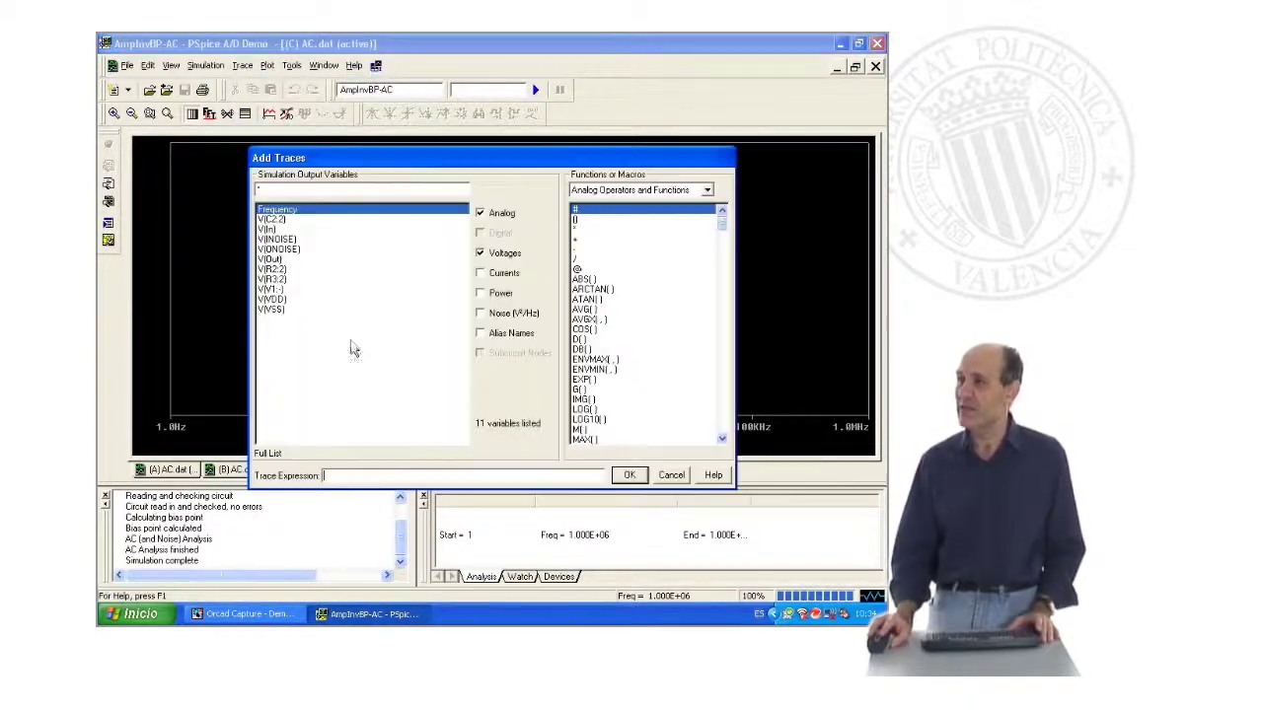
left_click(481, 313)
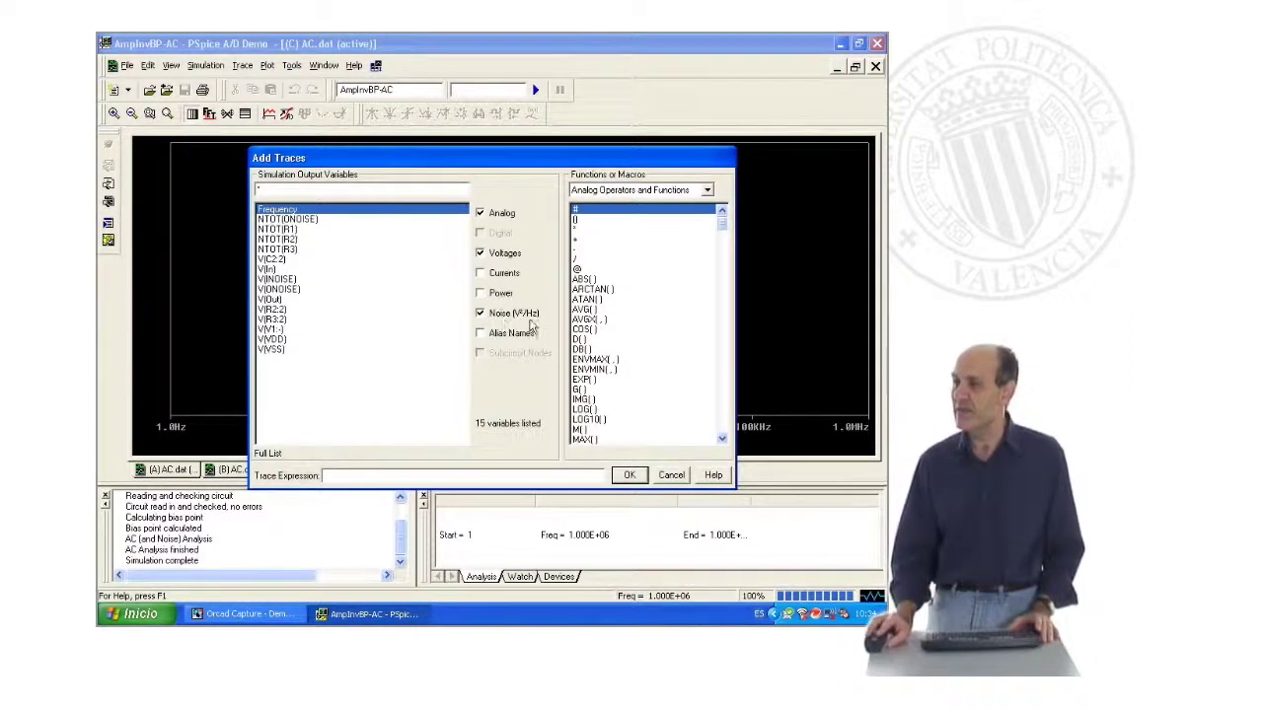
left_click(293, 220)
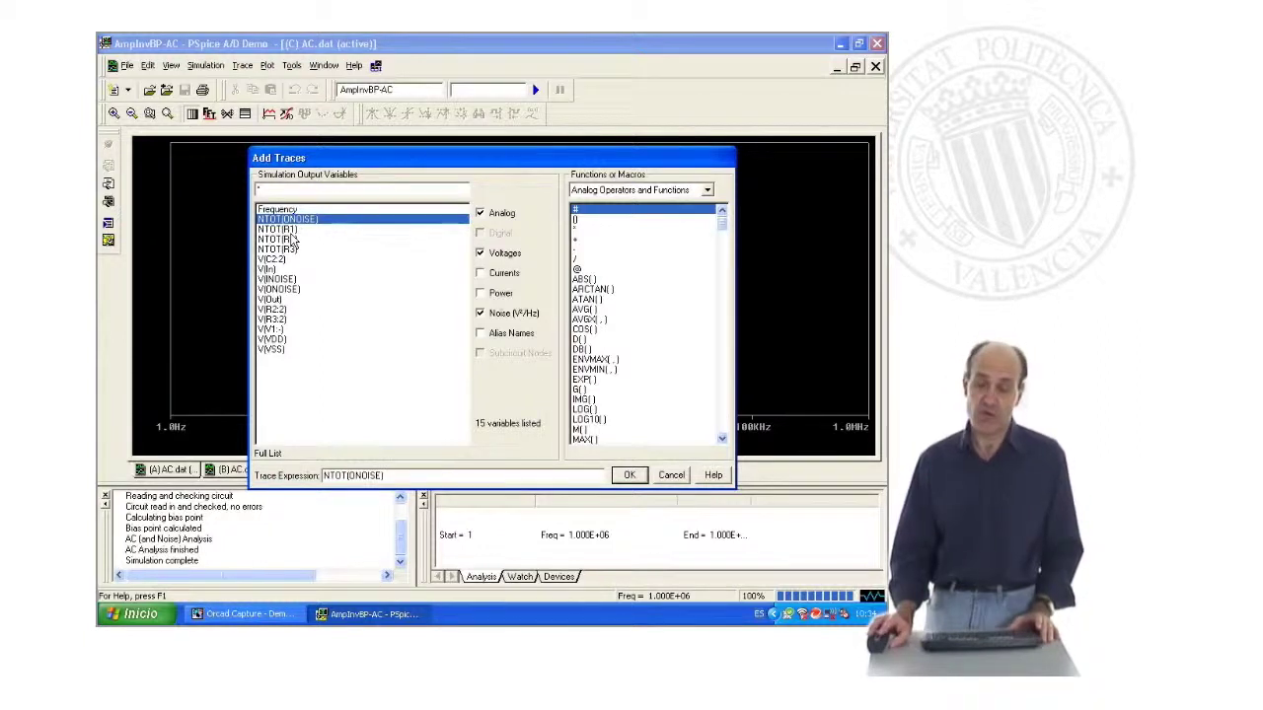
left_click(291, 228)
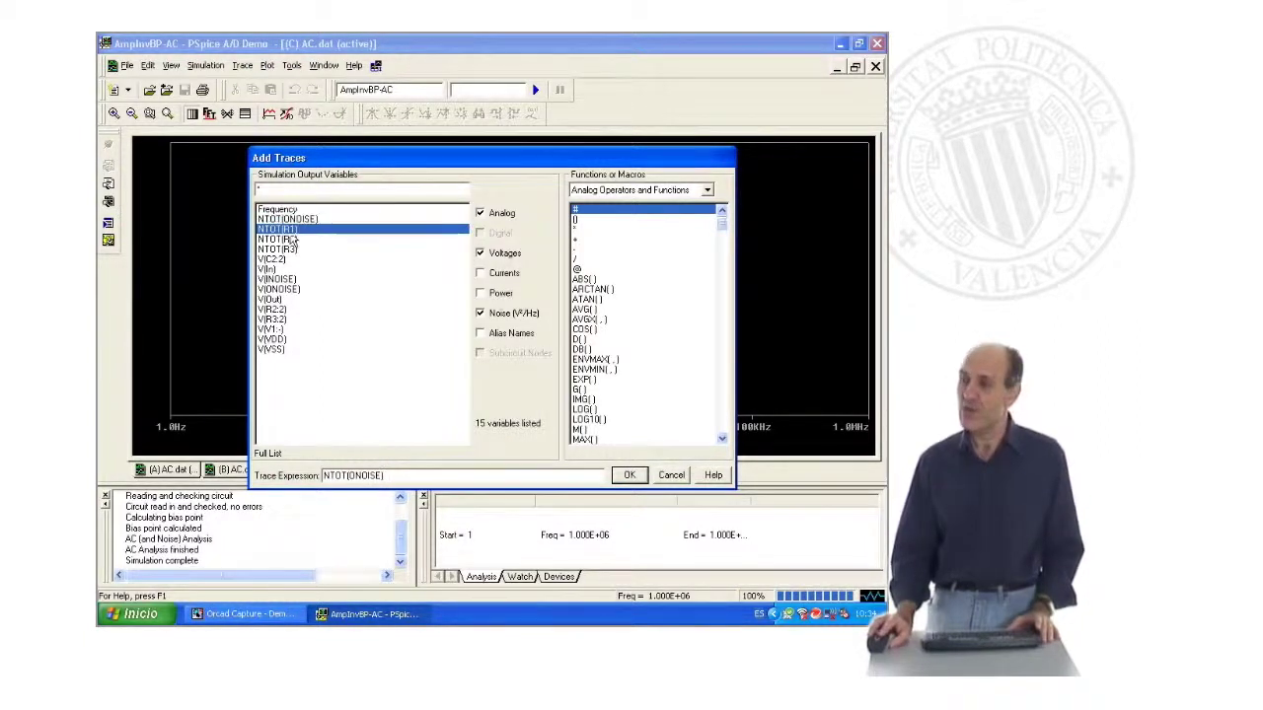
left_click(290, 239)
left_click(290, 248)
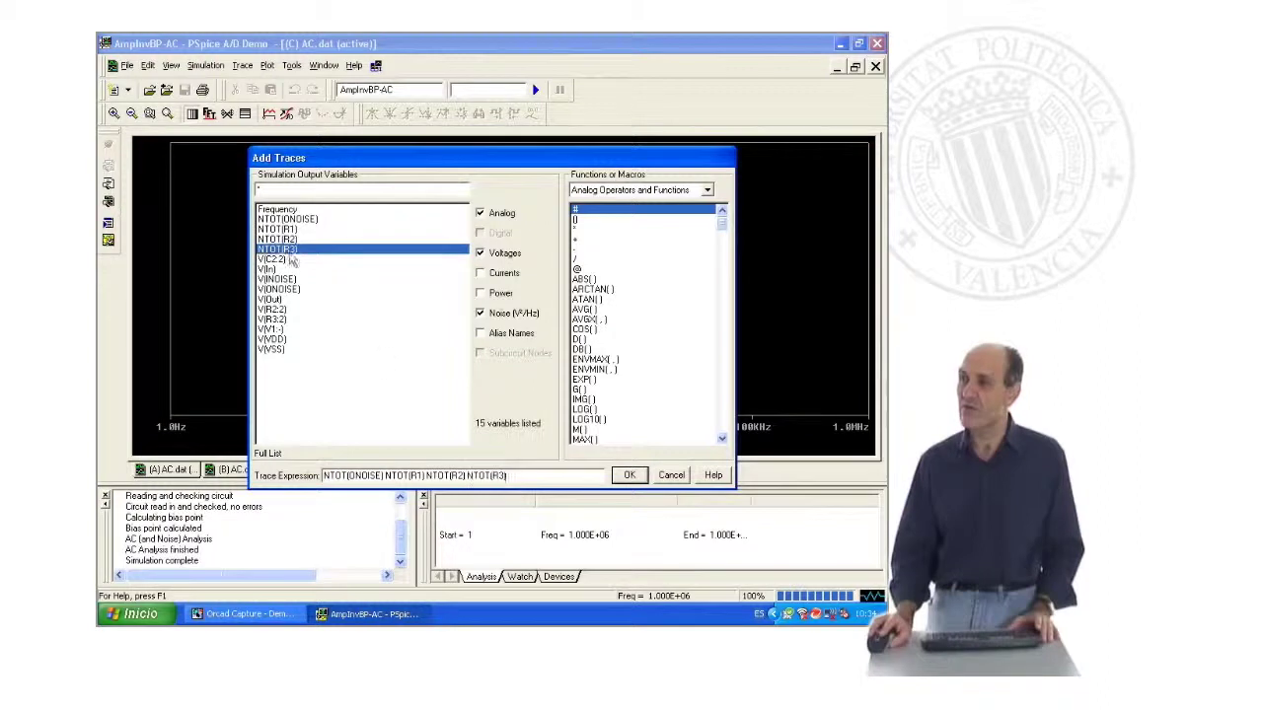
left_click(629, 474)
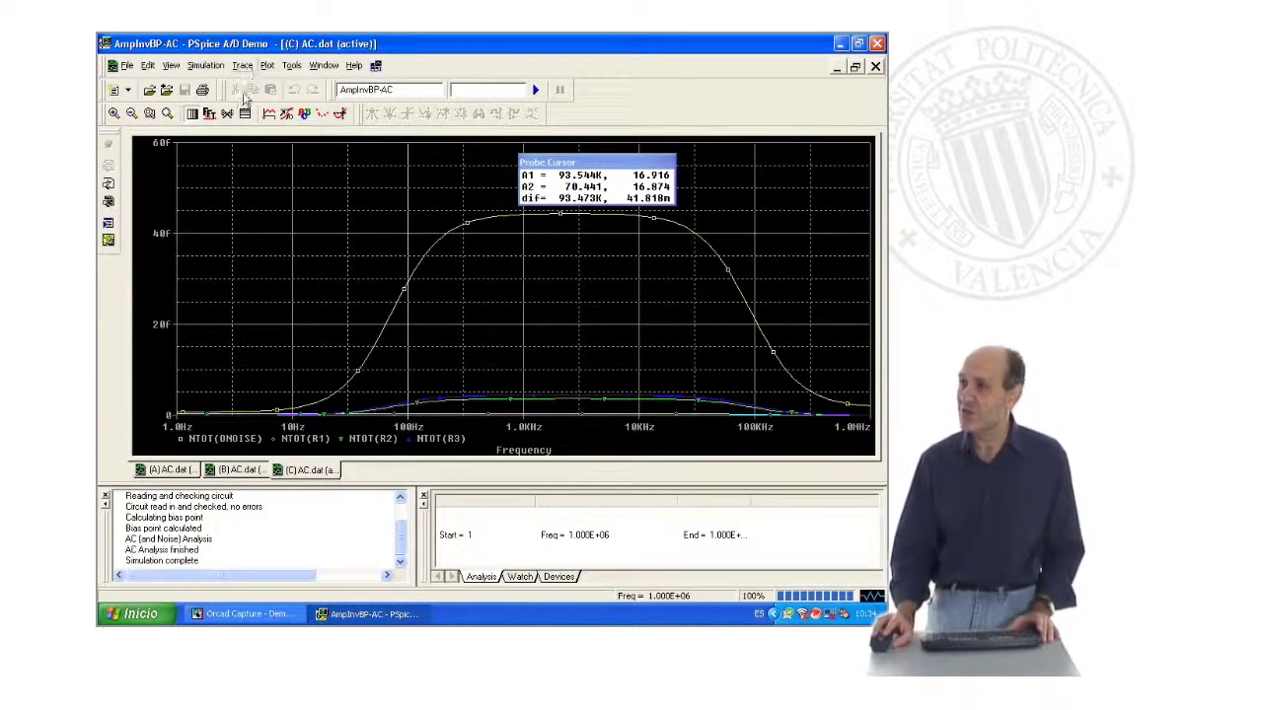
left_click(205, 65)
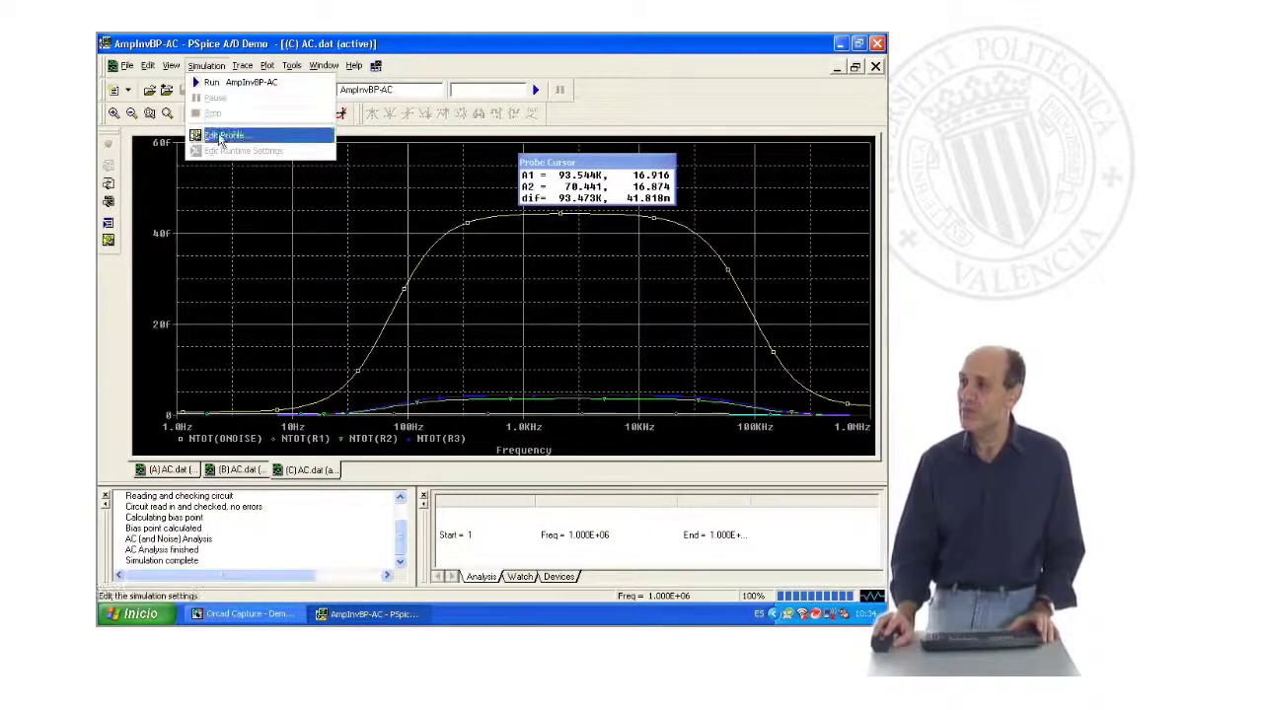
left_click(221, 136)
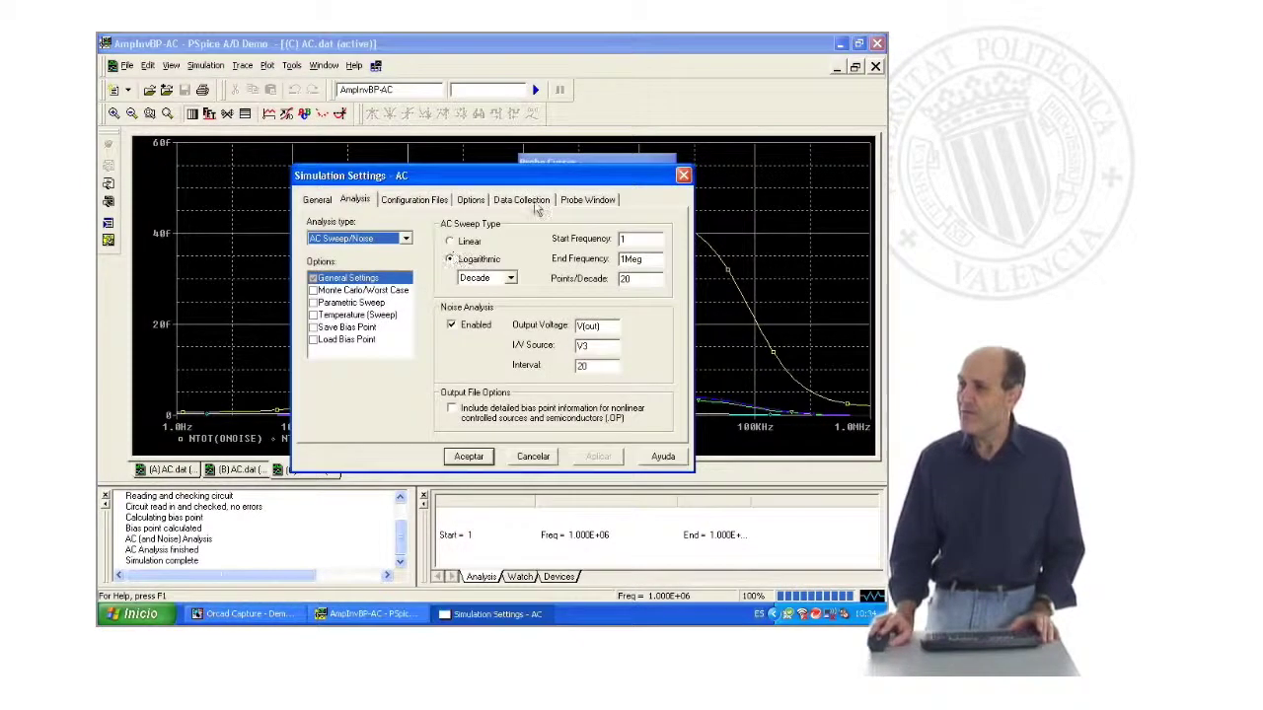
left_click(523, 200)
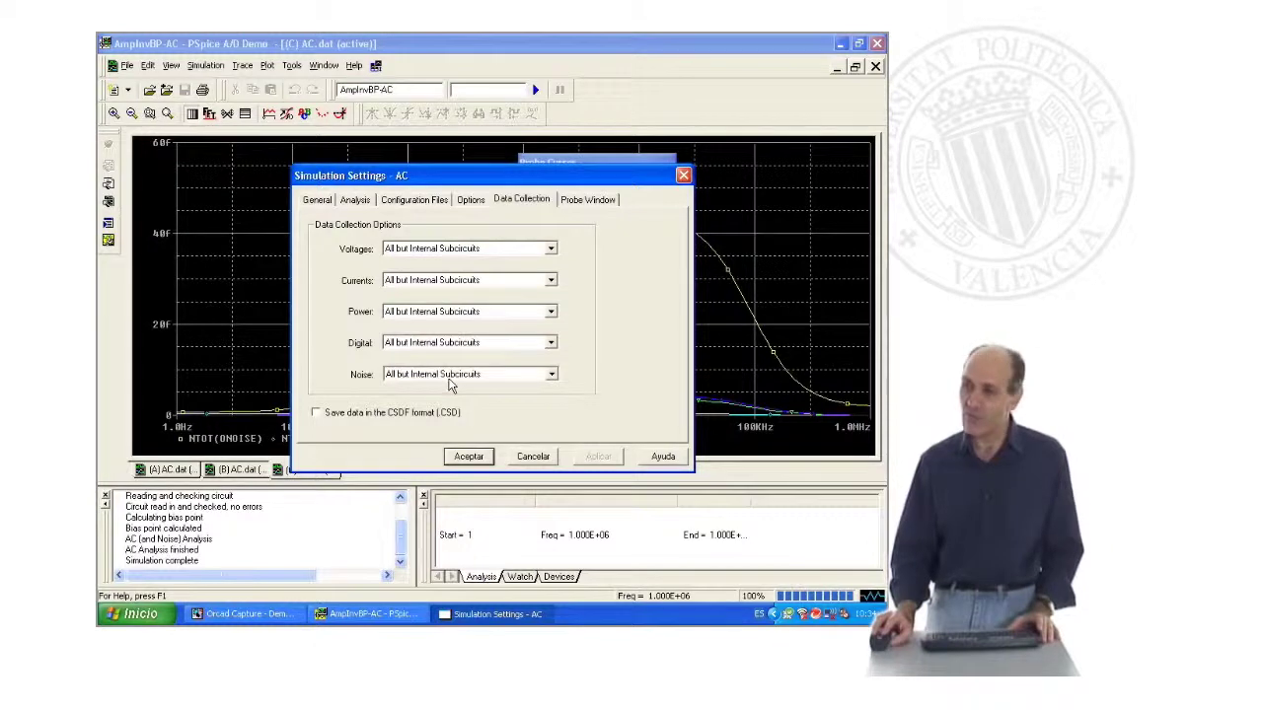
left_click(531, 460)
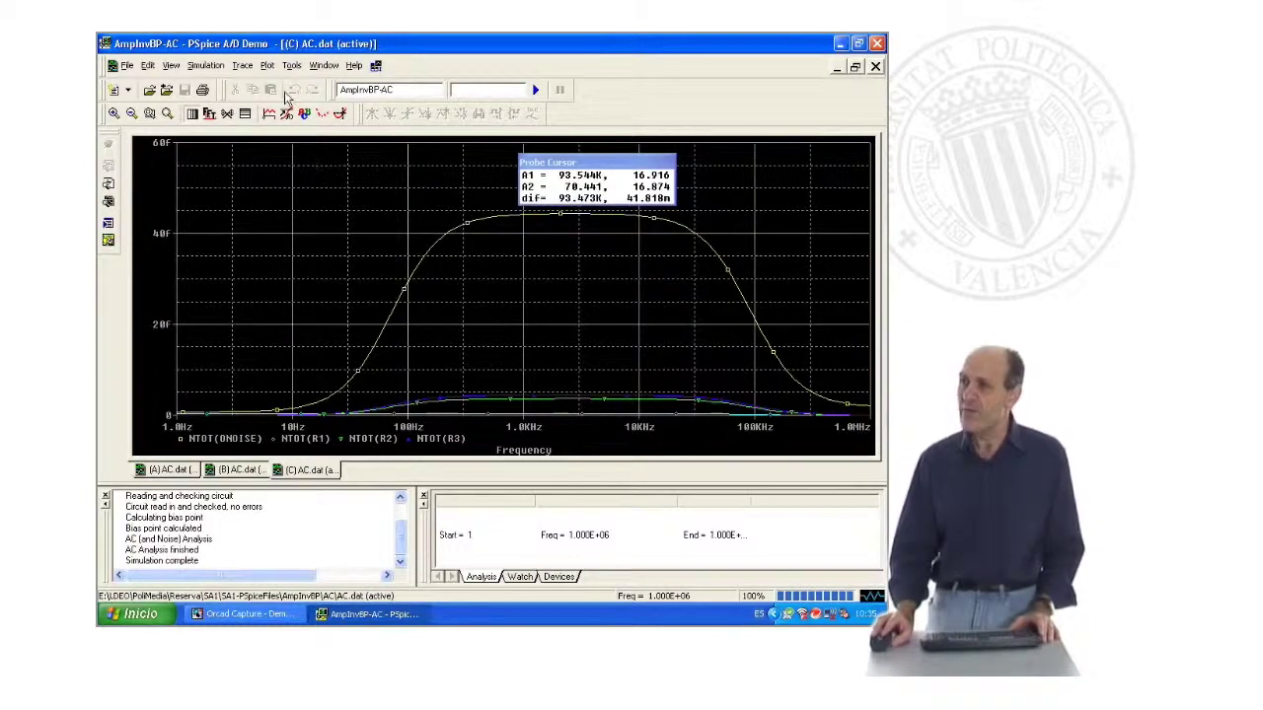
left_click(320, 66)
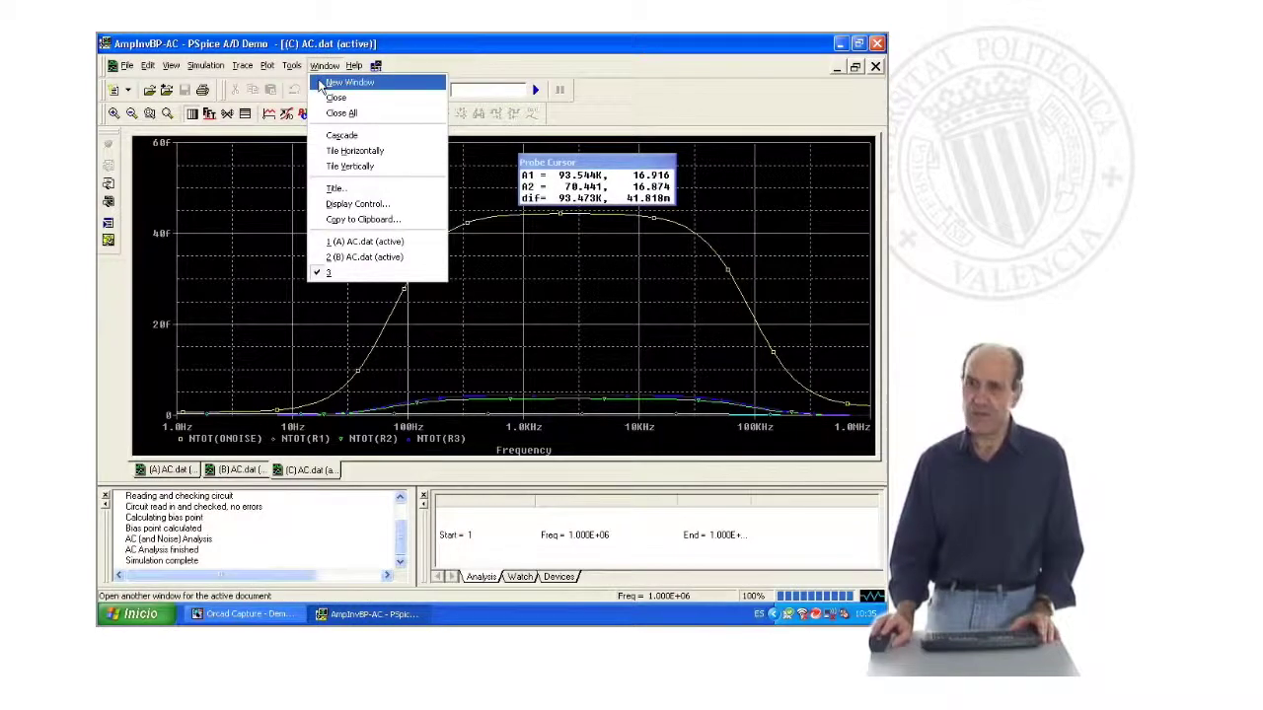
In new plot window (D), plot SQRT(S(PWR(V(ONOISE),2))) as the integrated output noise
left_click(320, 86)
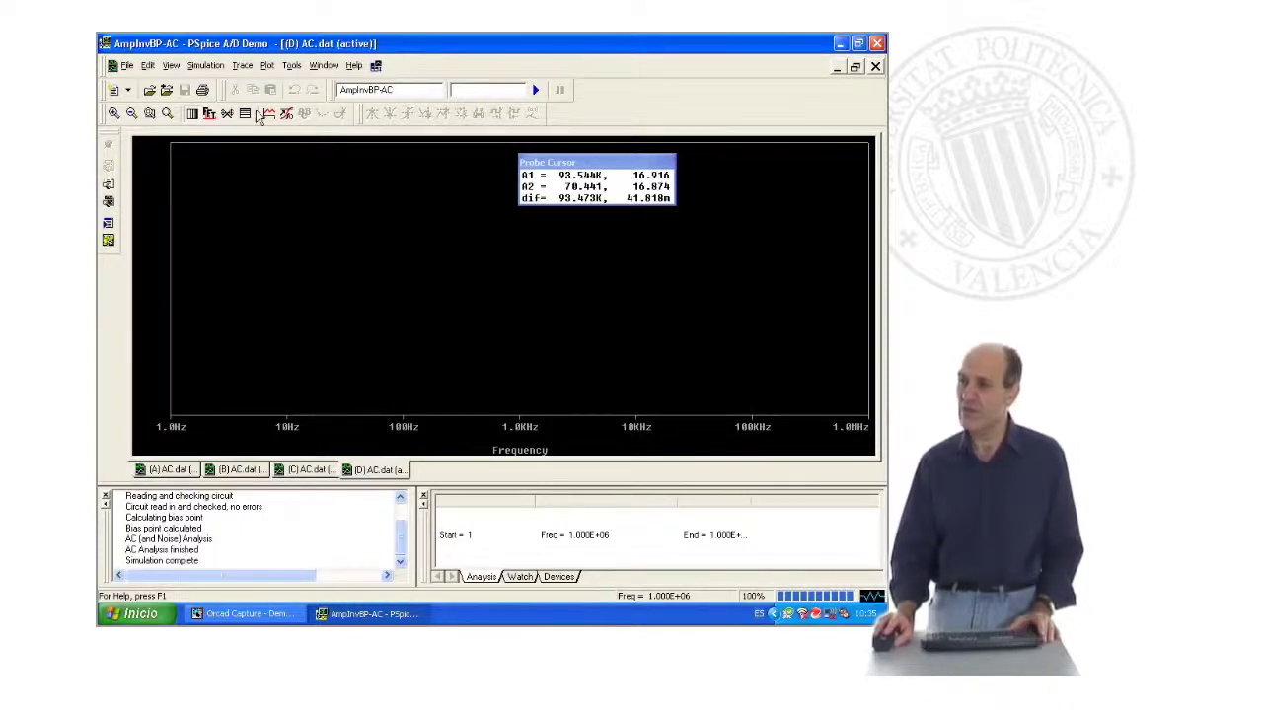
left_click(243, 66)
left_click(248, 82)
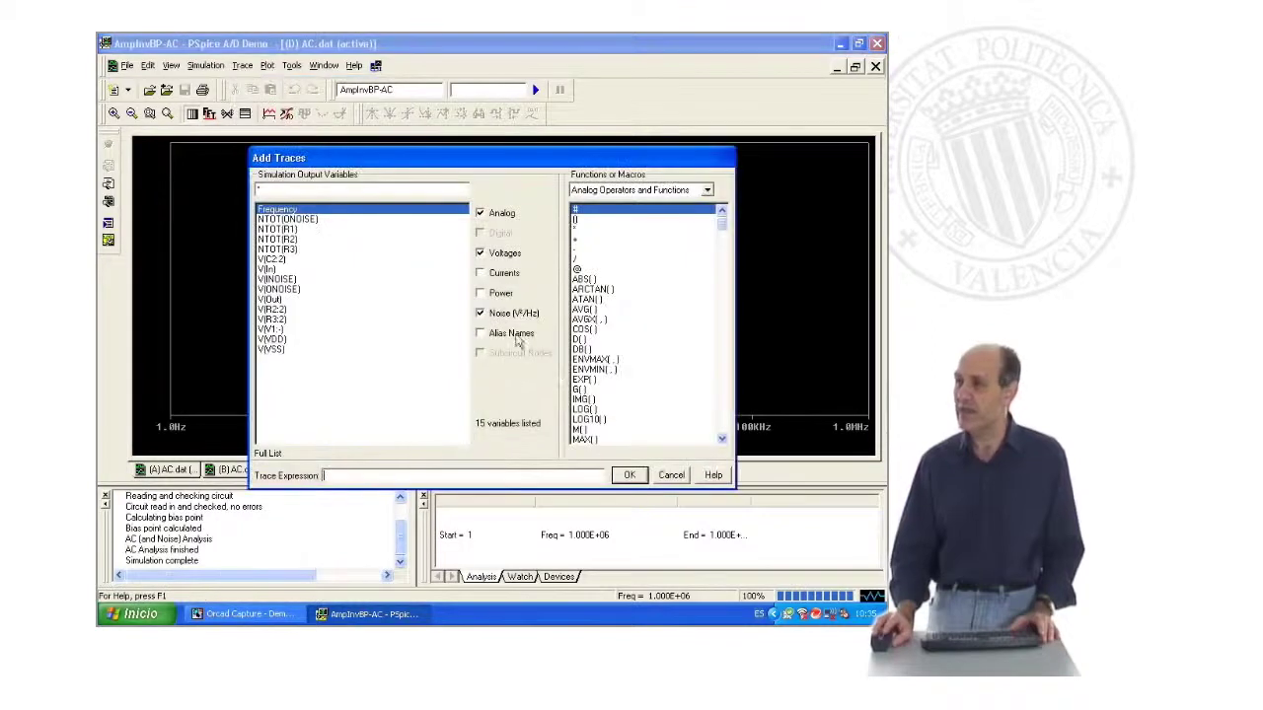
left_click(724, 440)
left_click(723, 440)
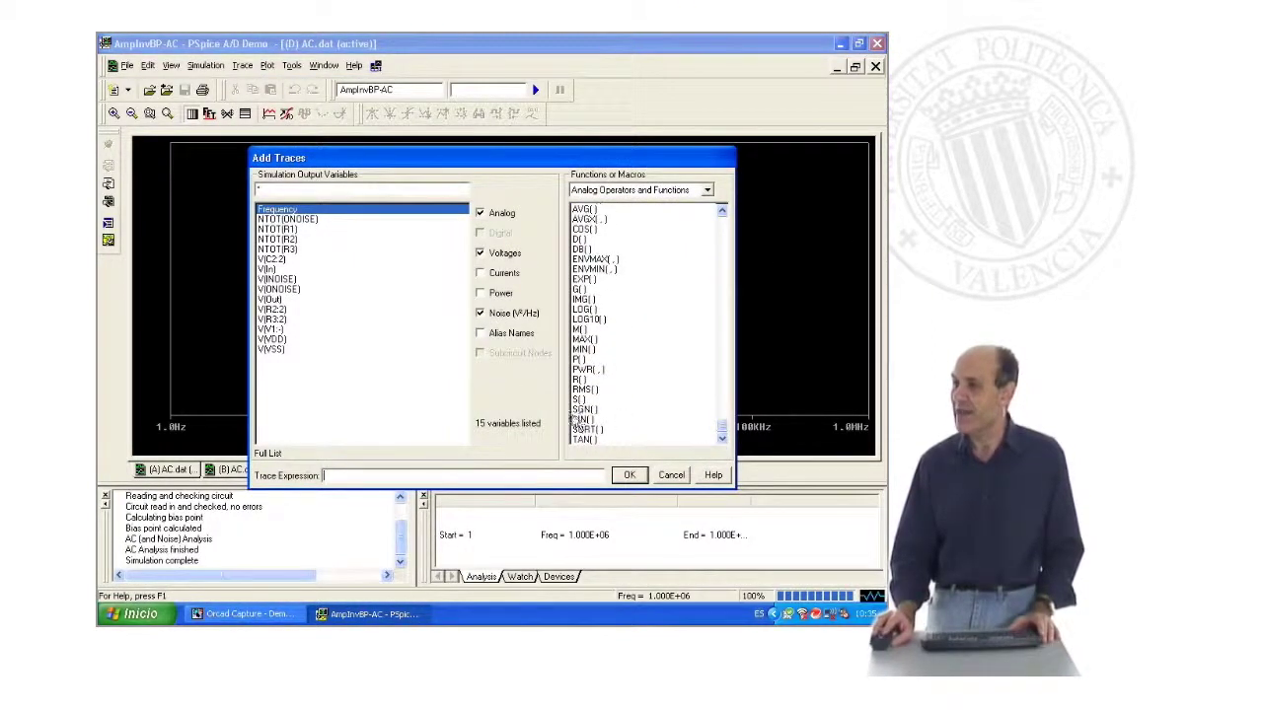
left_click(590, 430)
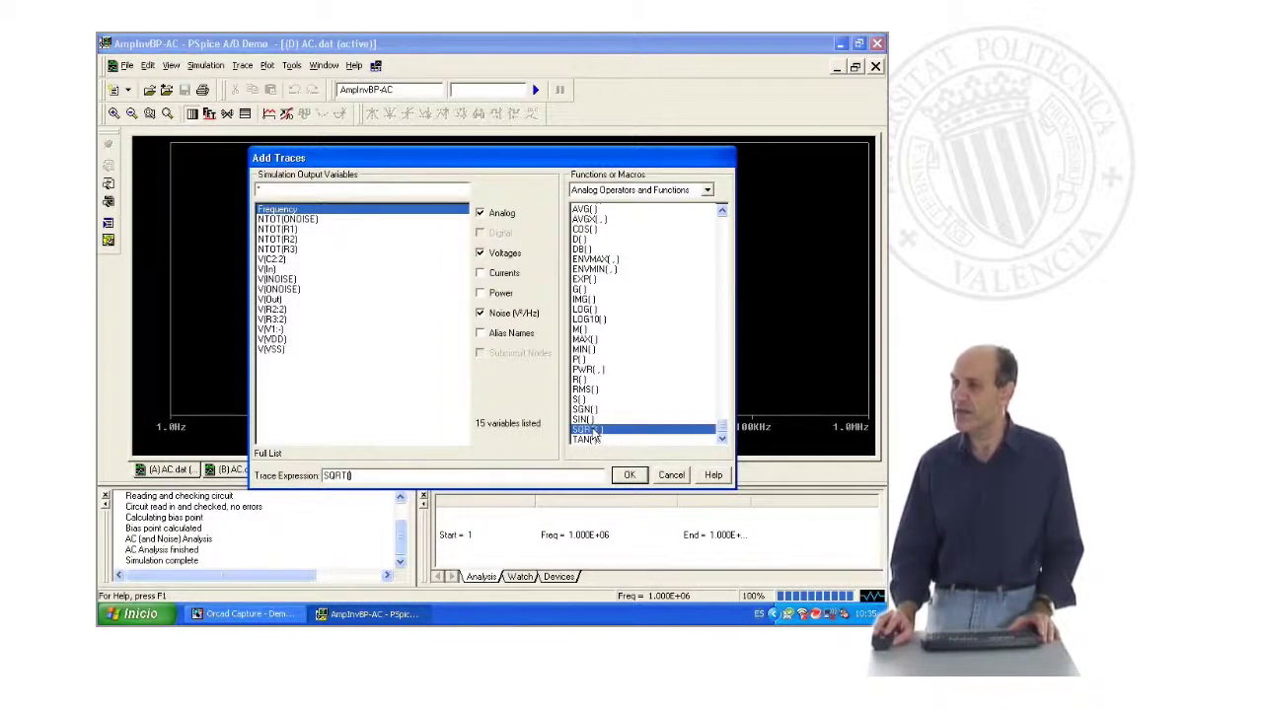
left_click(589, 371)
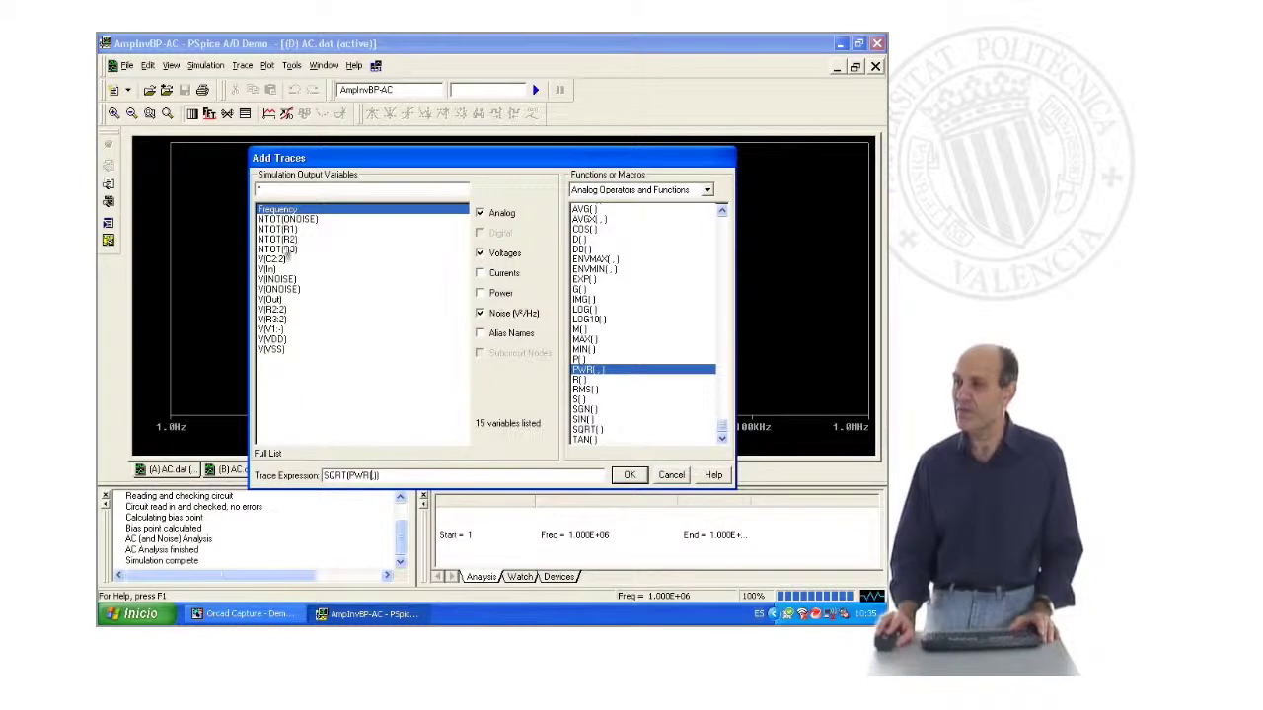
left_click(284, 289)
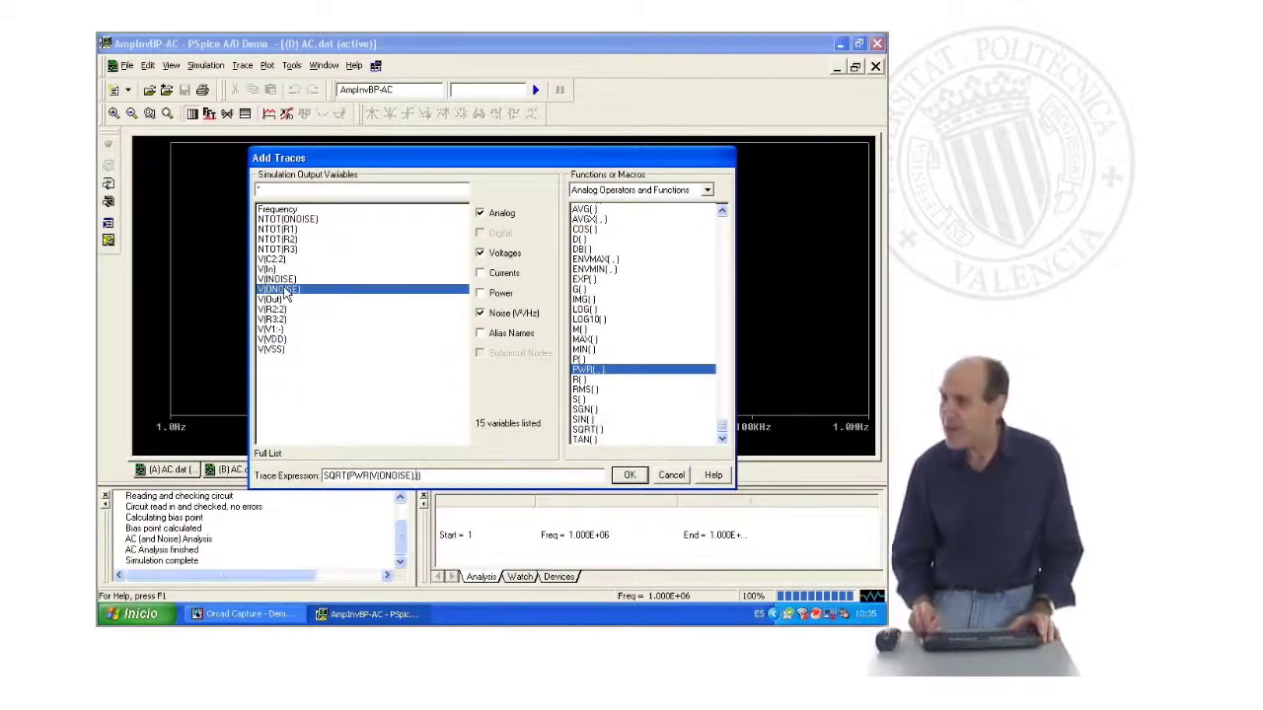
type("2")
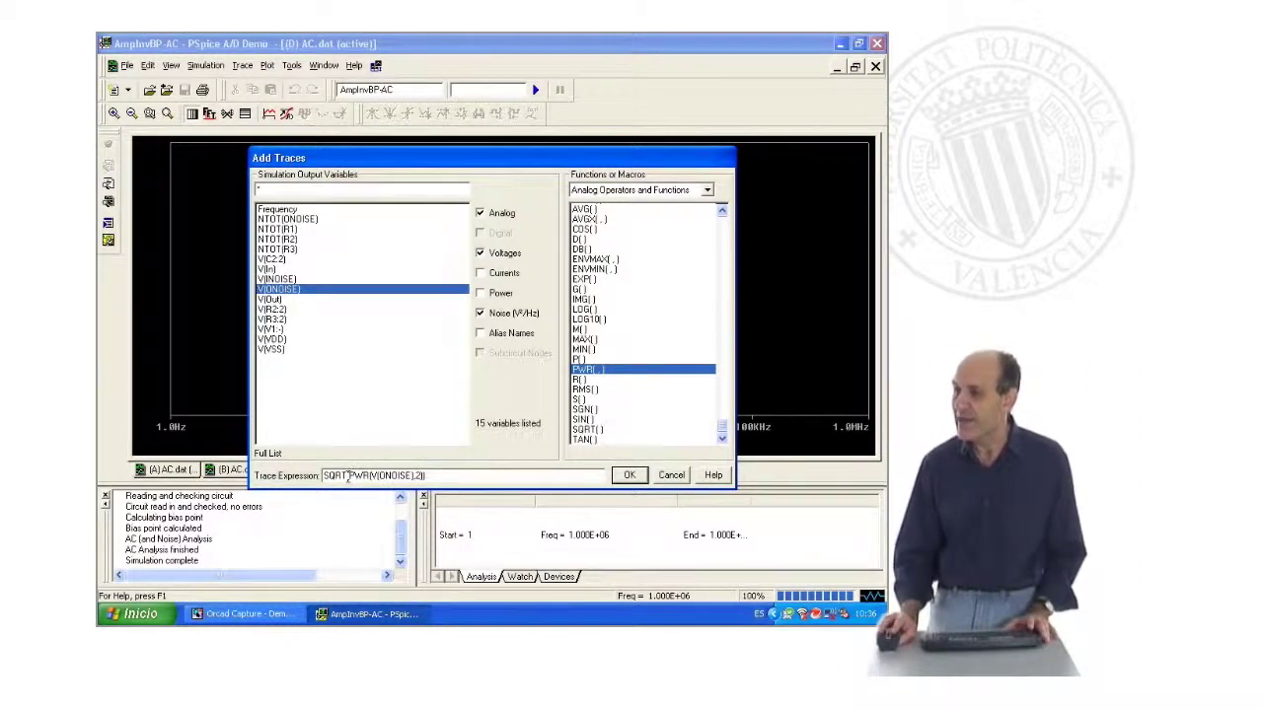
type("S")
type("(S")
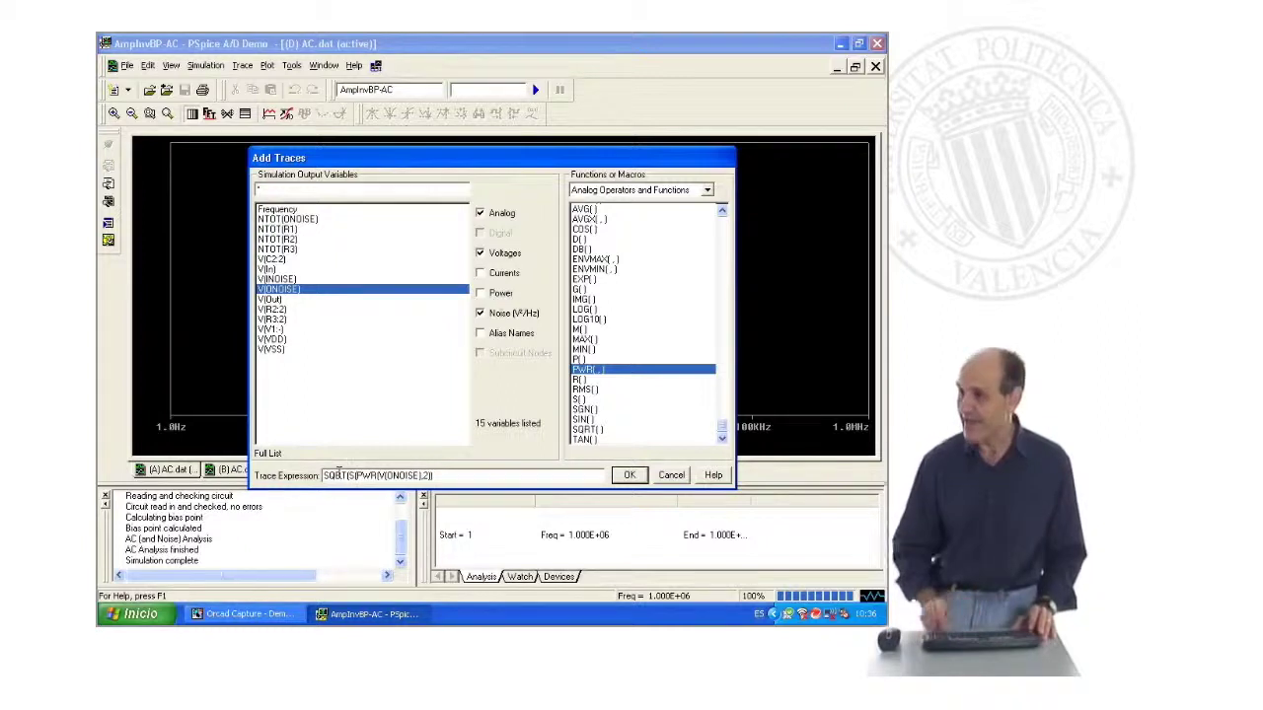
key("End")
type(")")
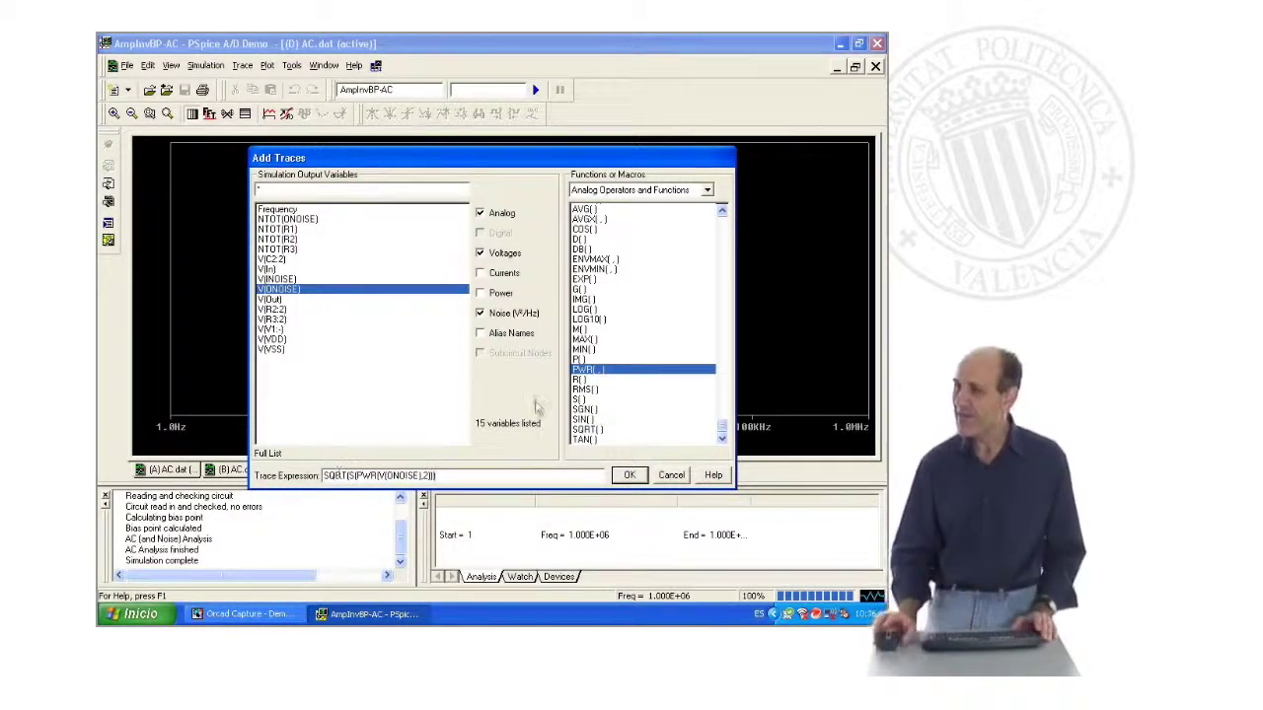
left_click(629, 476)
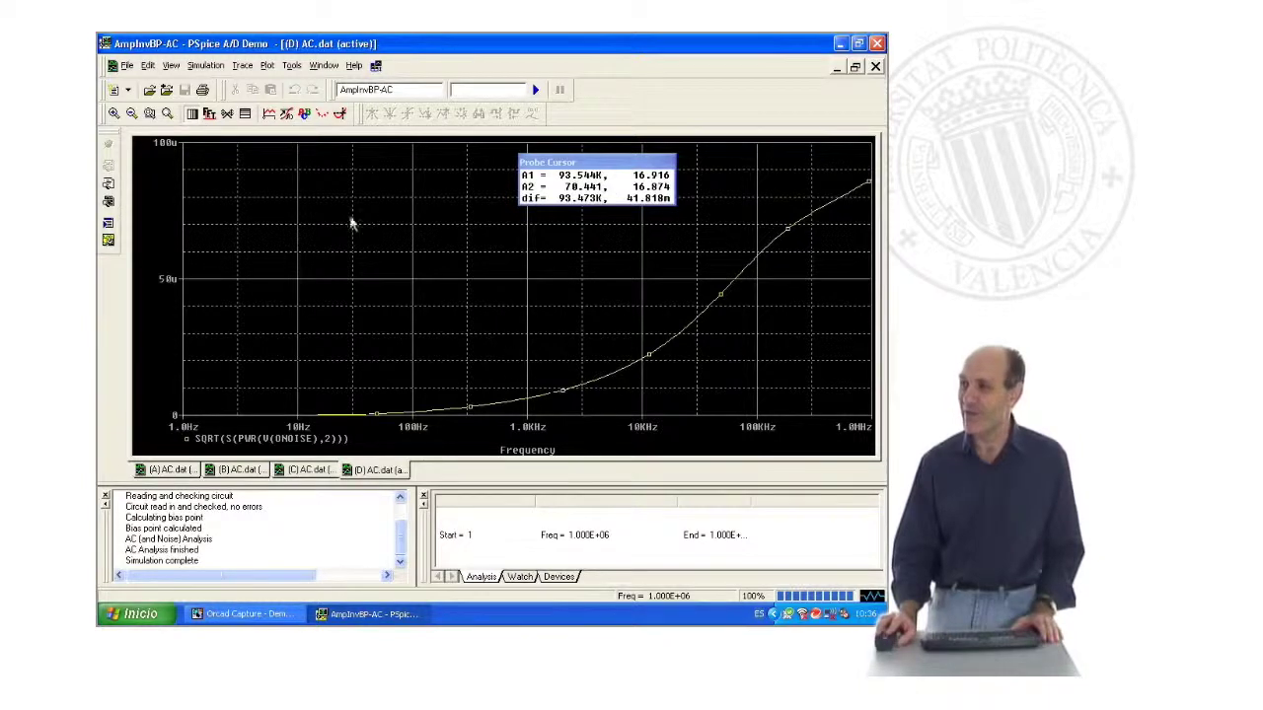
Place the noise-curve cursors at 57.345u at 94.217 kHz and 824.099n near 70 Hz
left_click(338, 118)
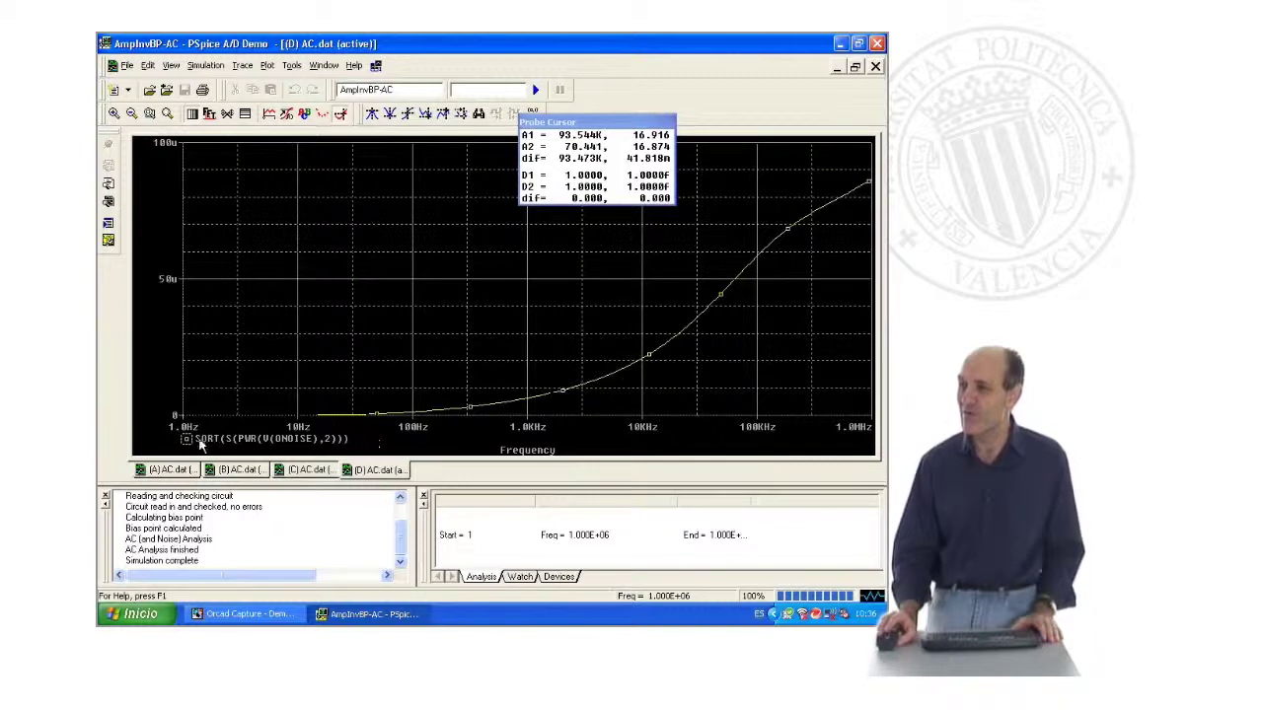
mouse_move(451, 415)
left_mouse_down()
mouse_move(772, 279)
mouse_move(814, 208)
mouse_move(756, 262)
left_mouse_up()
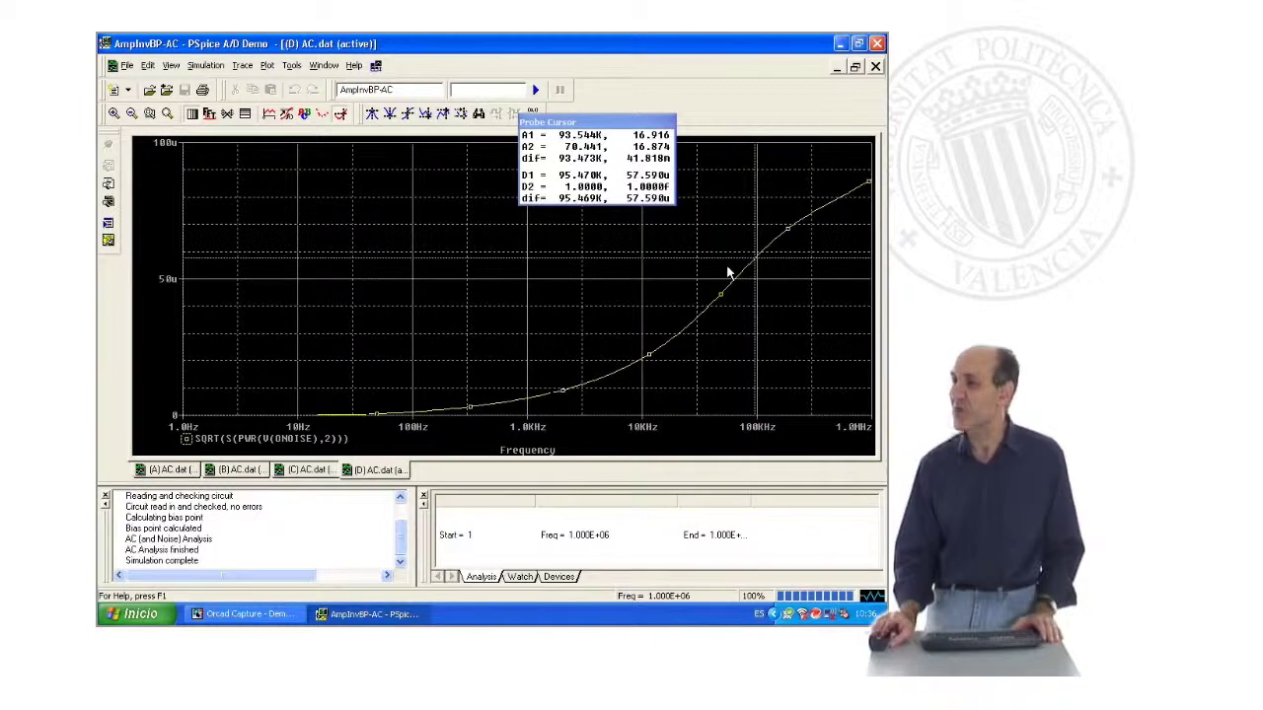
key("Left")
key("Left")
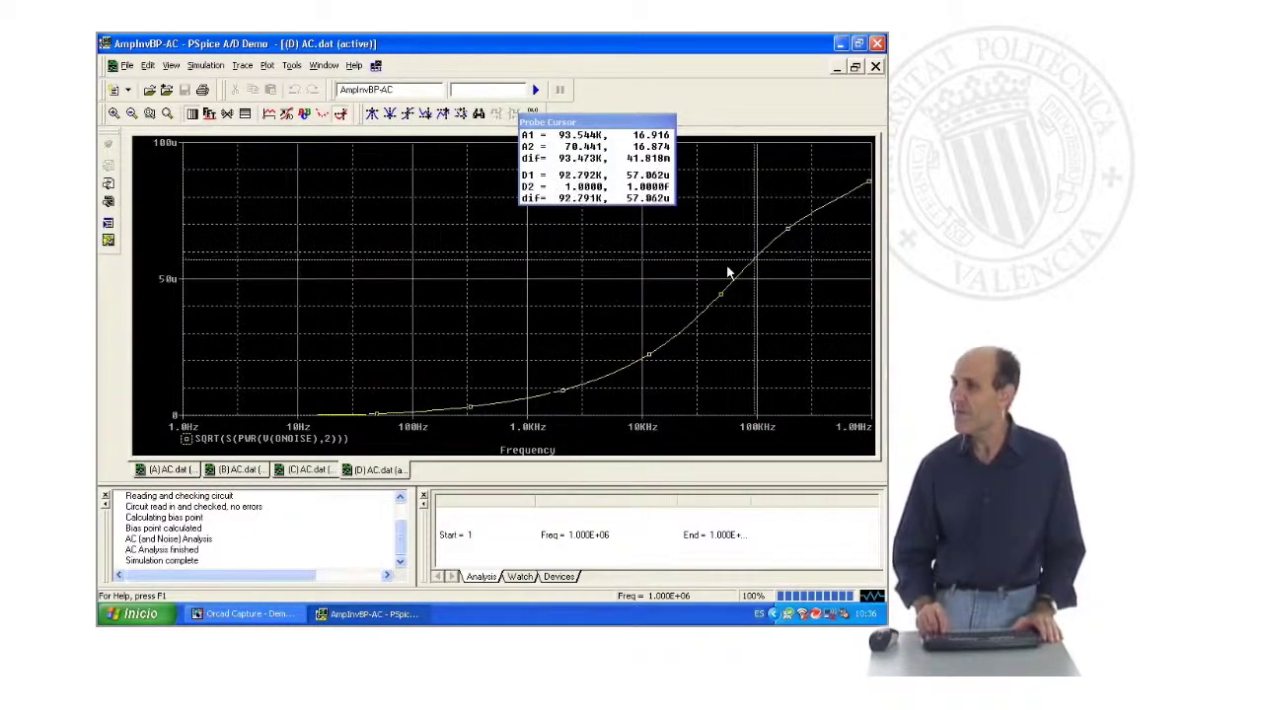
key("Right")
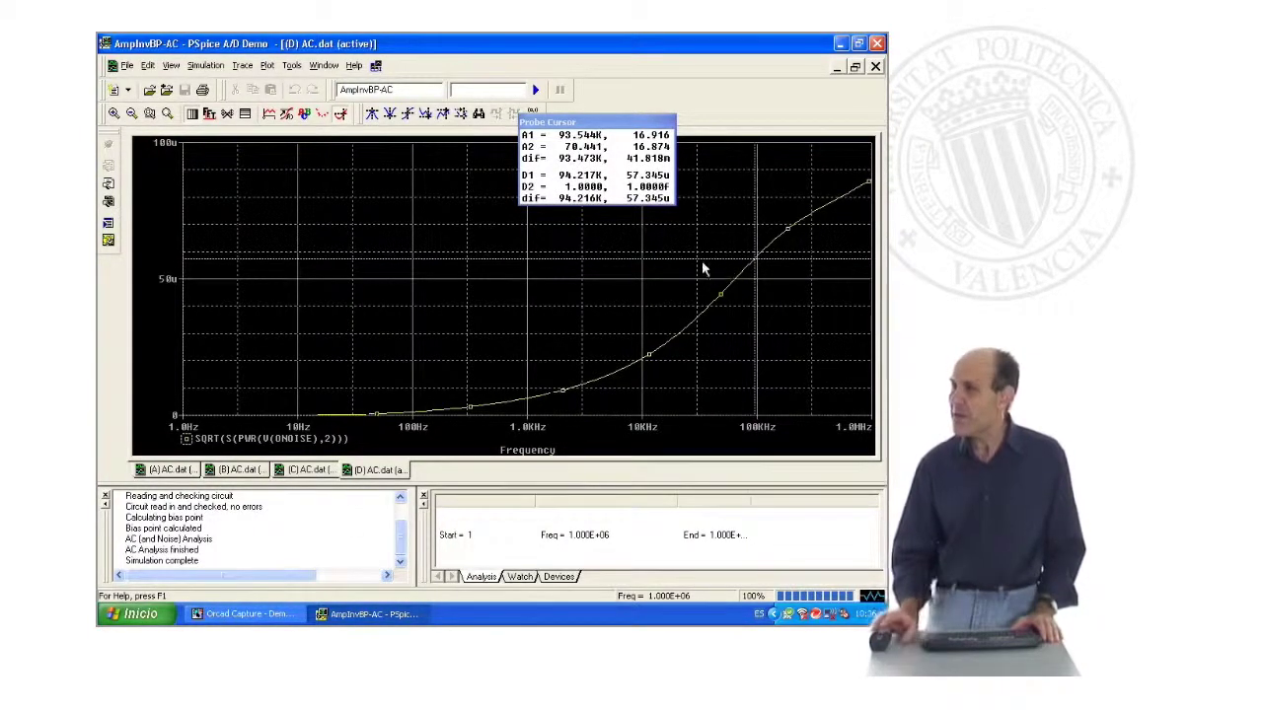
right_click_drag(350, 425, 390, 409)
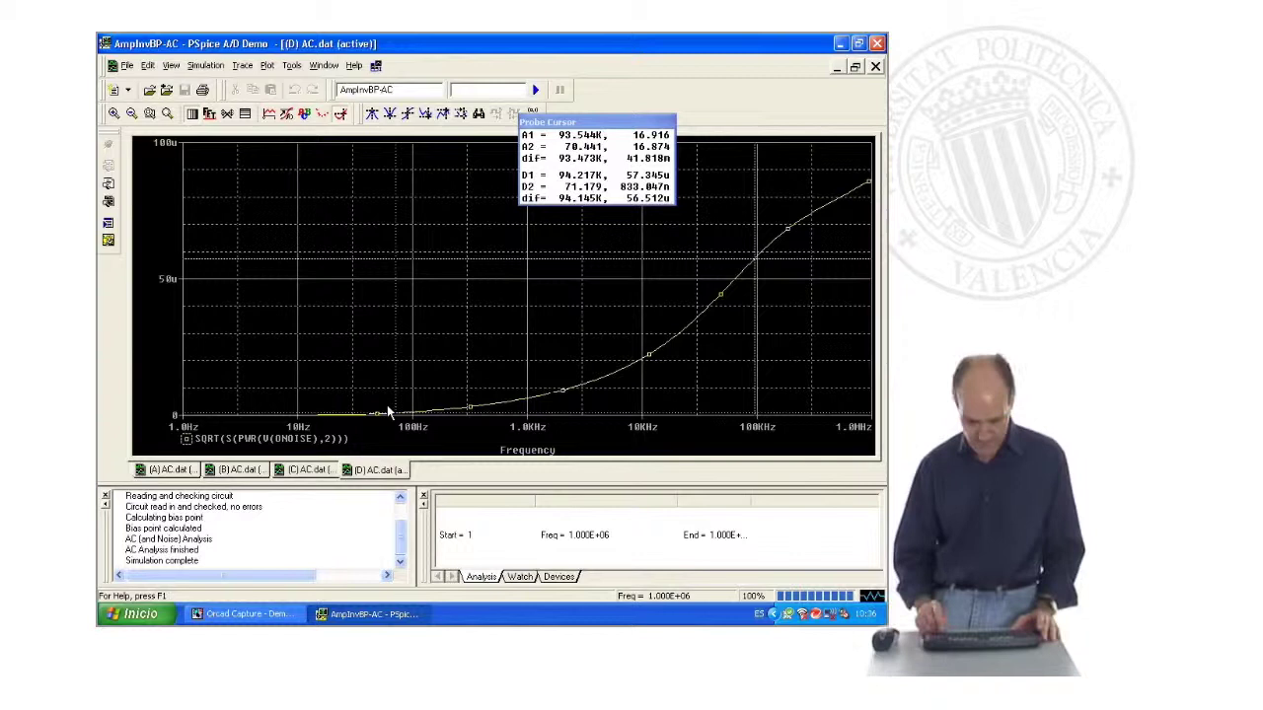
key("shift+Left")
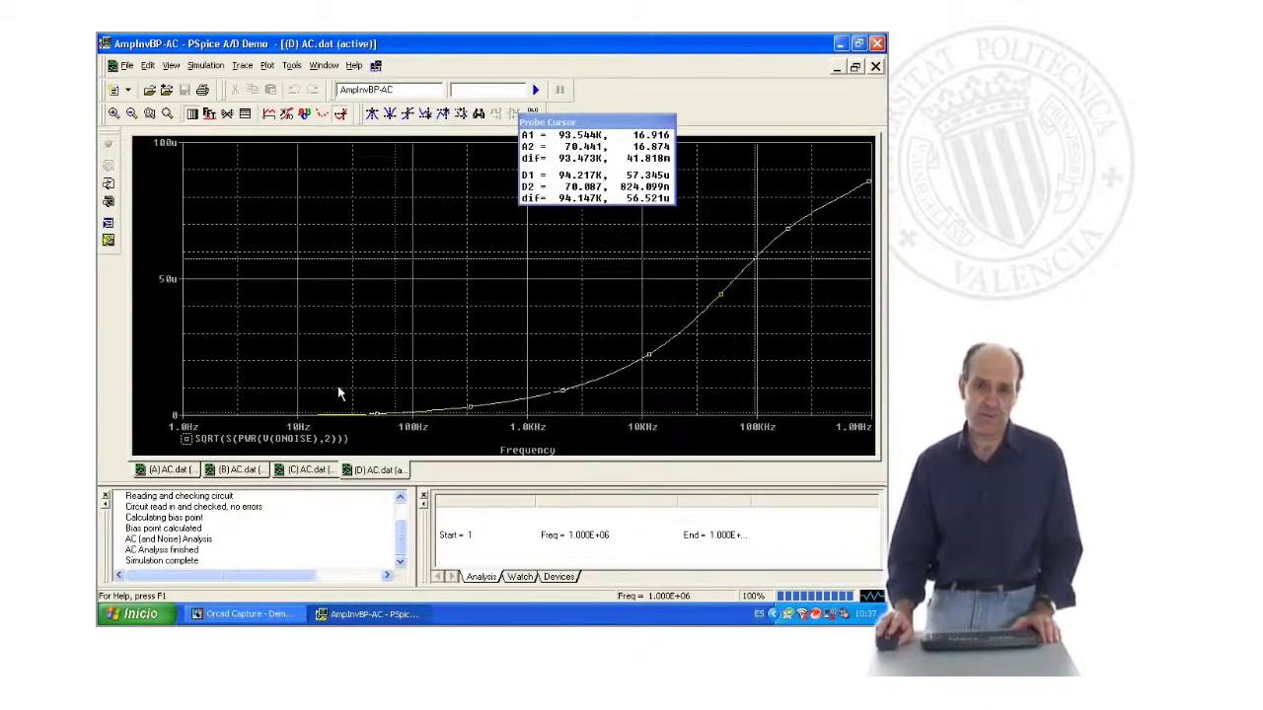
Close PSpice and switch to the SA1.opj project manager window
left_click(877, 44)
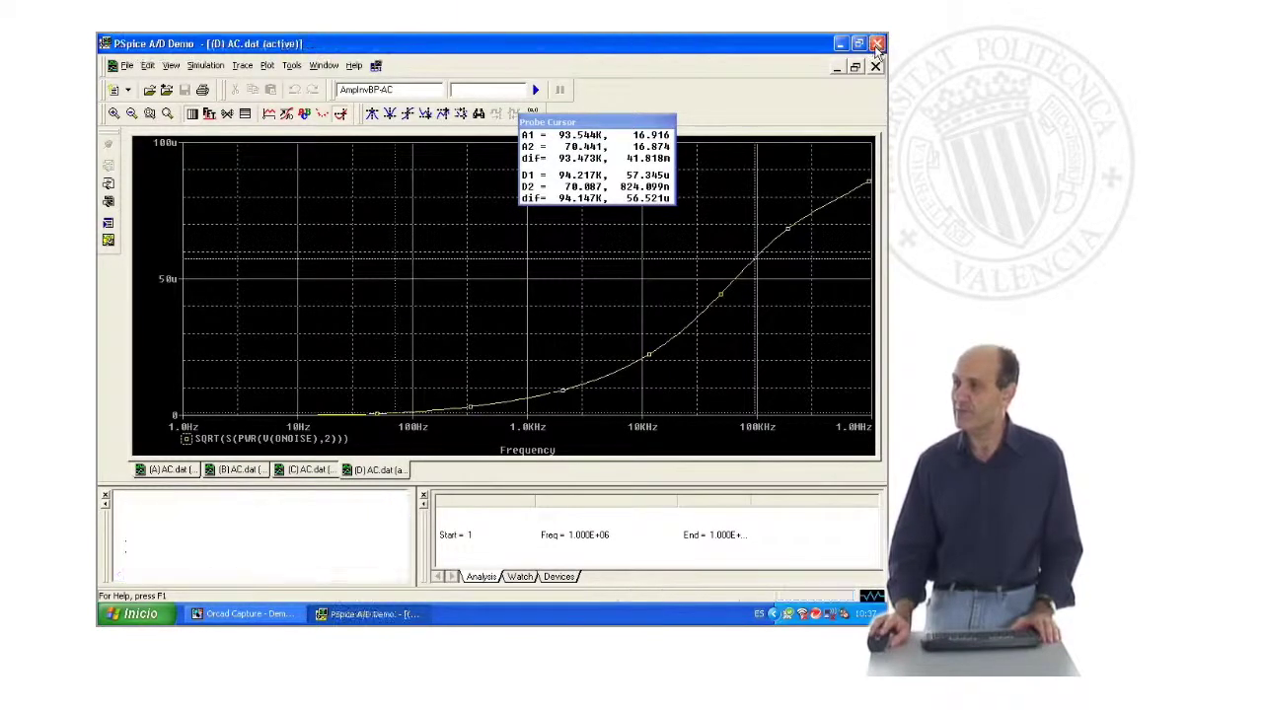
left_click(386, 60)
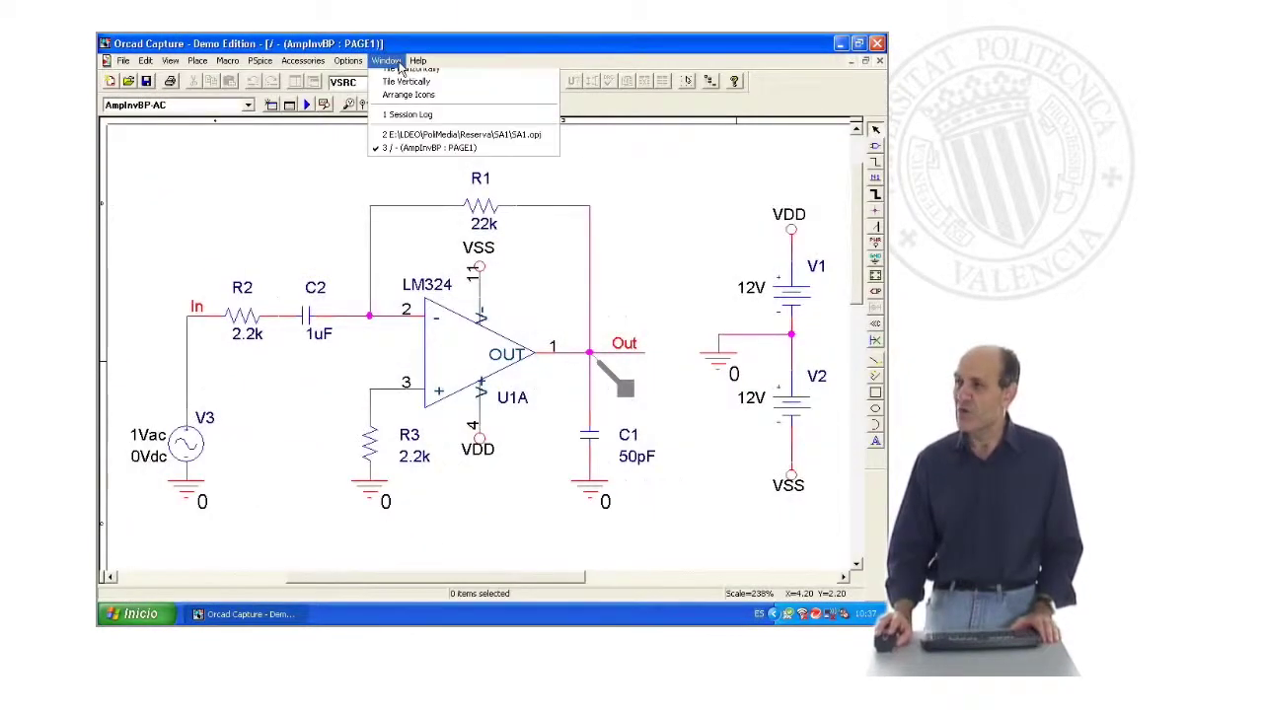
left_click(424, 169)
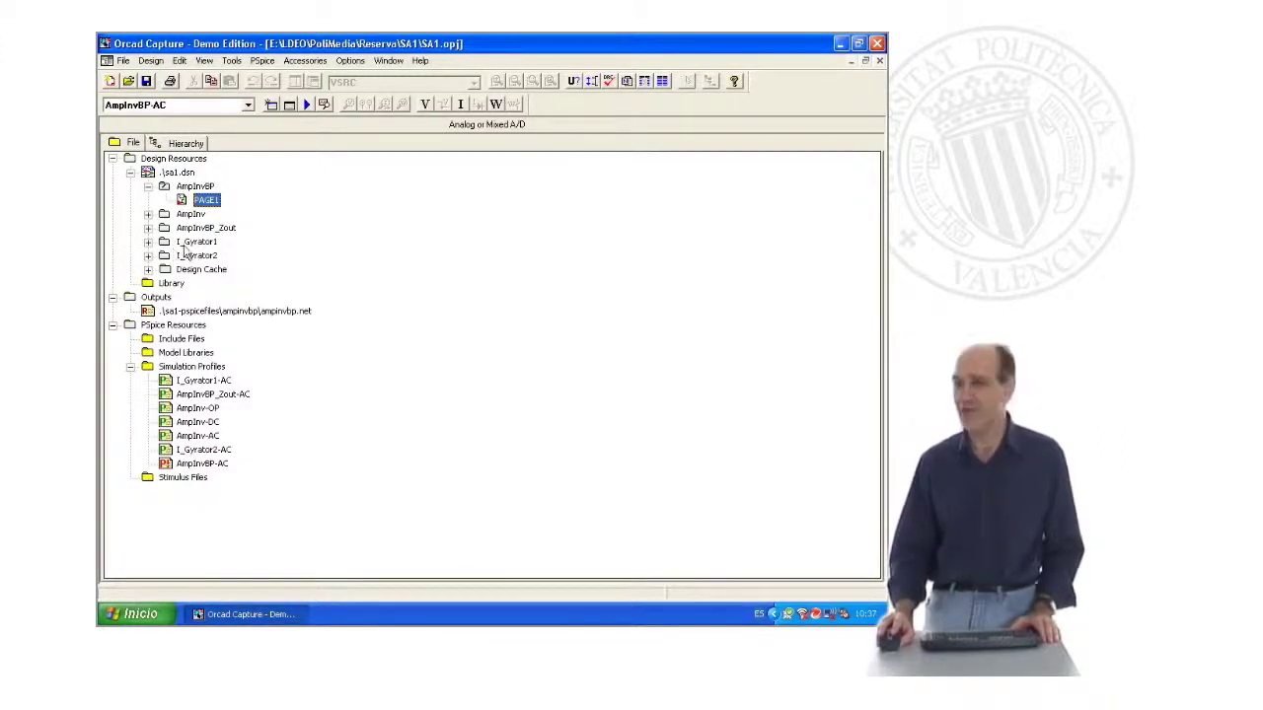
Make I_Gyrator1-AC the active simulation profile and expand the I_Gyrator1 design folder
left_click(202, 381)
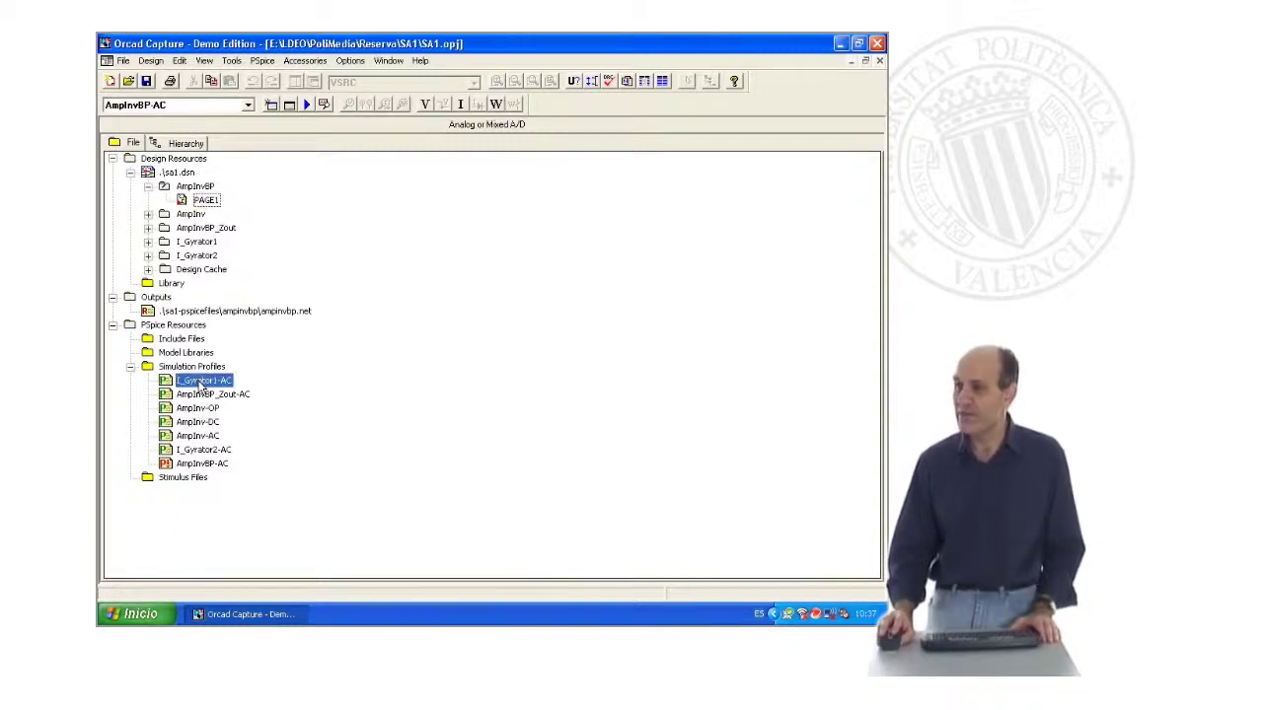
right_click(208, 383)
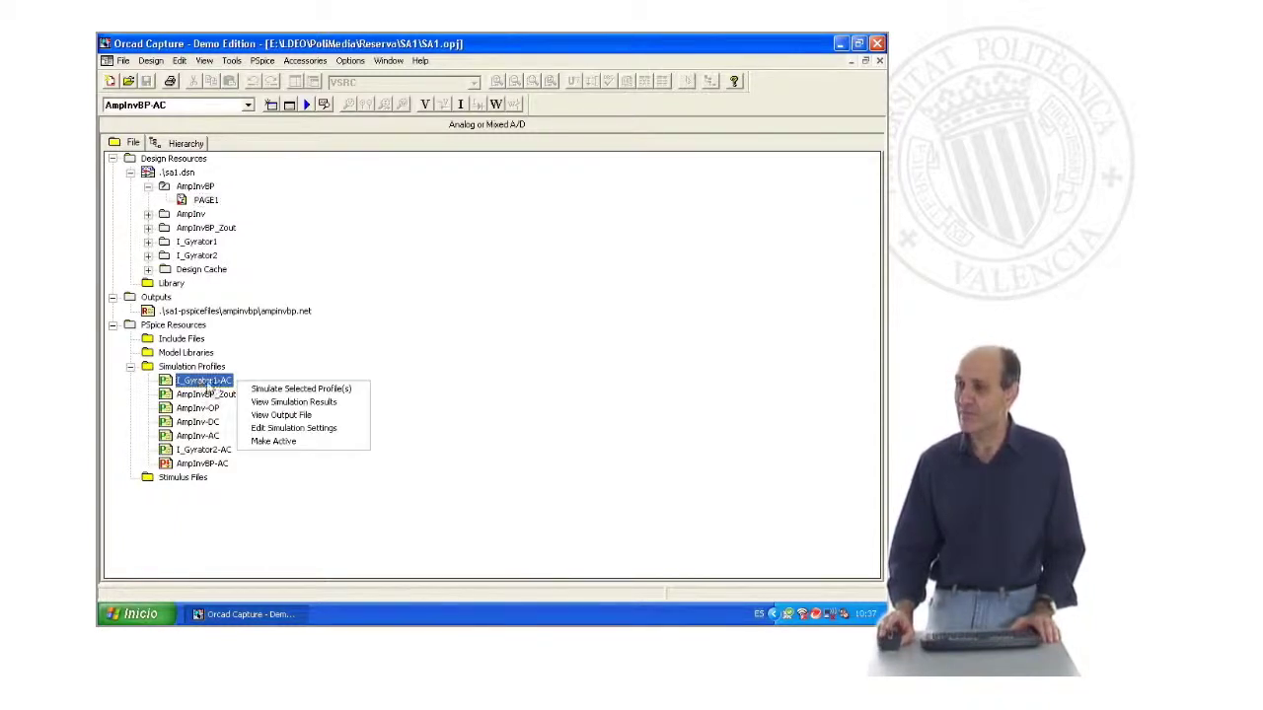
left_click(288, 443)
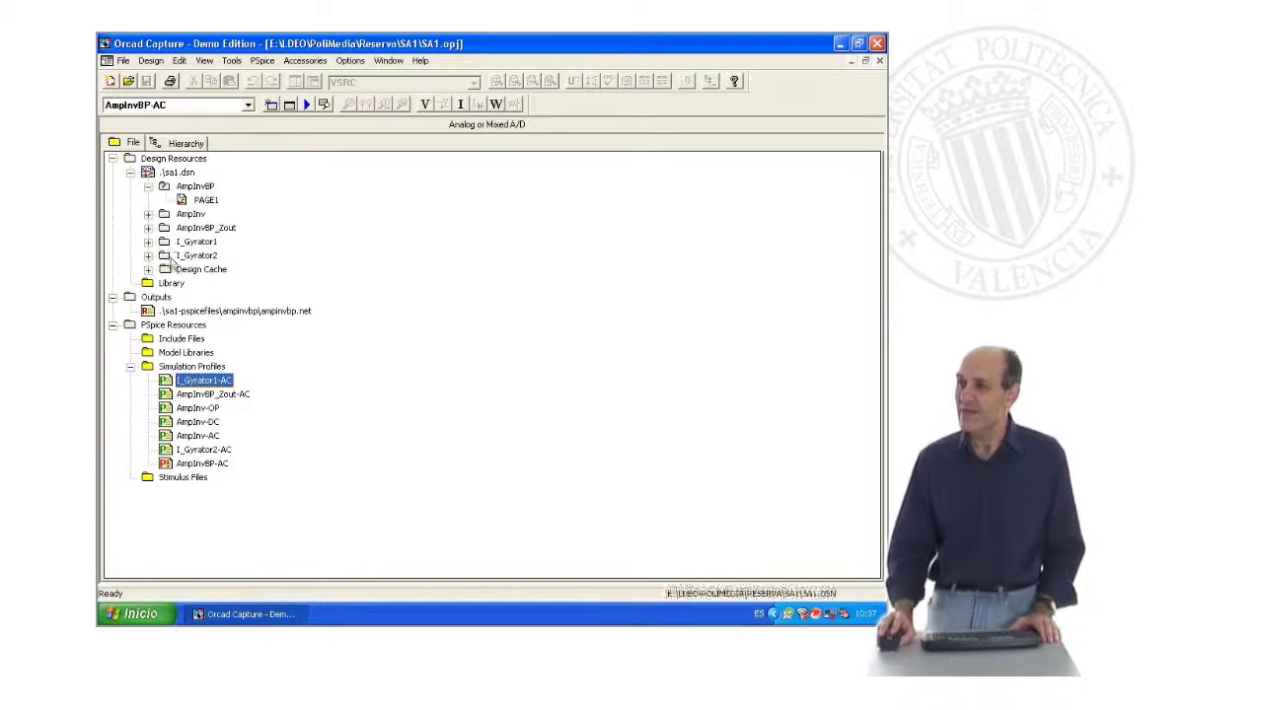
double_click(164, 185)
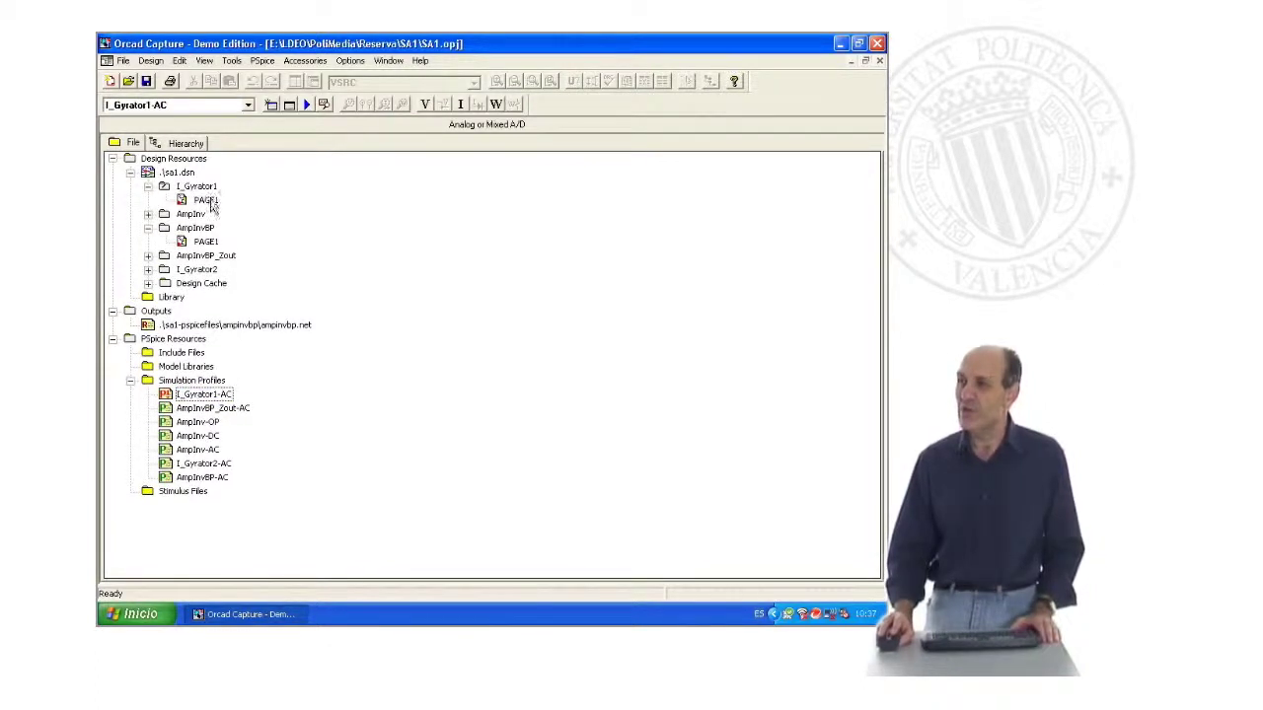
Open I_Gyrator1 PAGE1 and zoom to fit the gyrator and its R3–L1 4.7mH equivalent
double_click(204, 200)
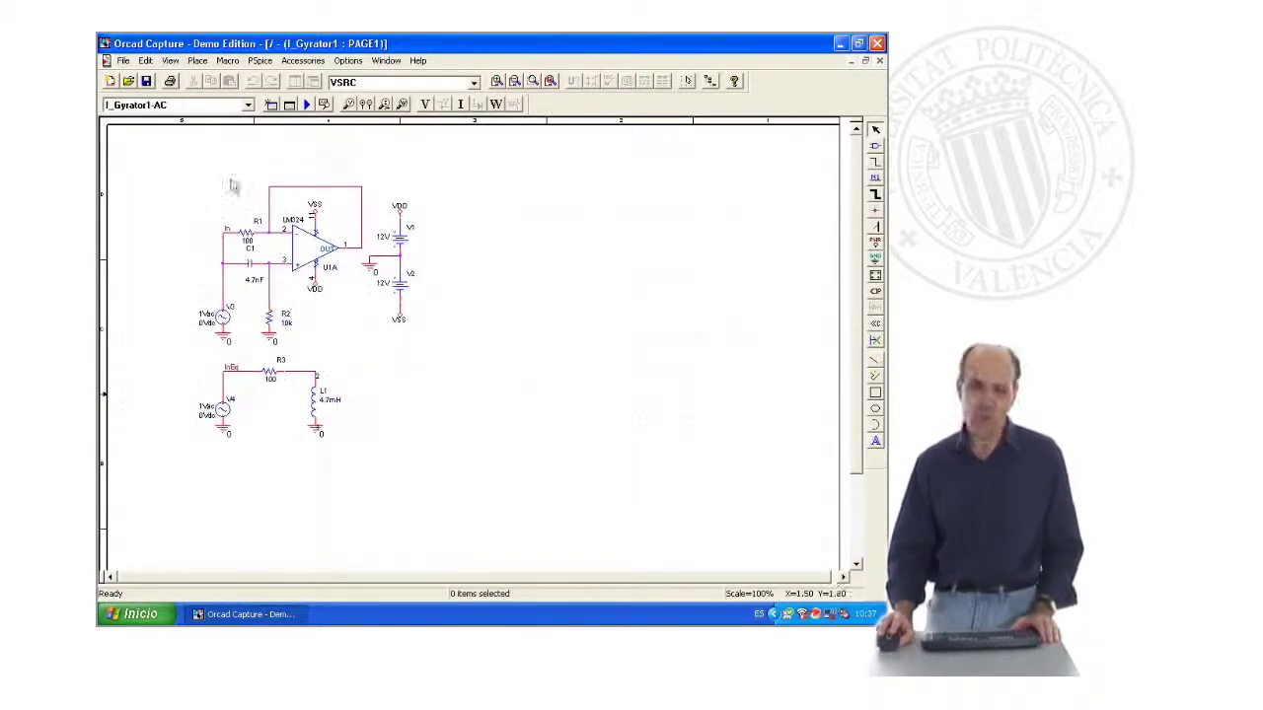
left_click(170, 61)
mouse_move(183, 169)
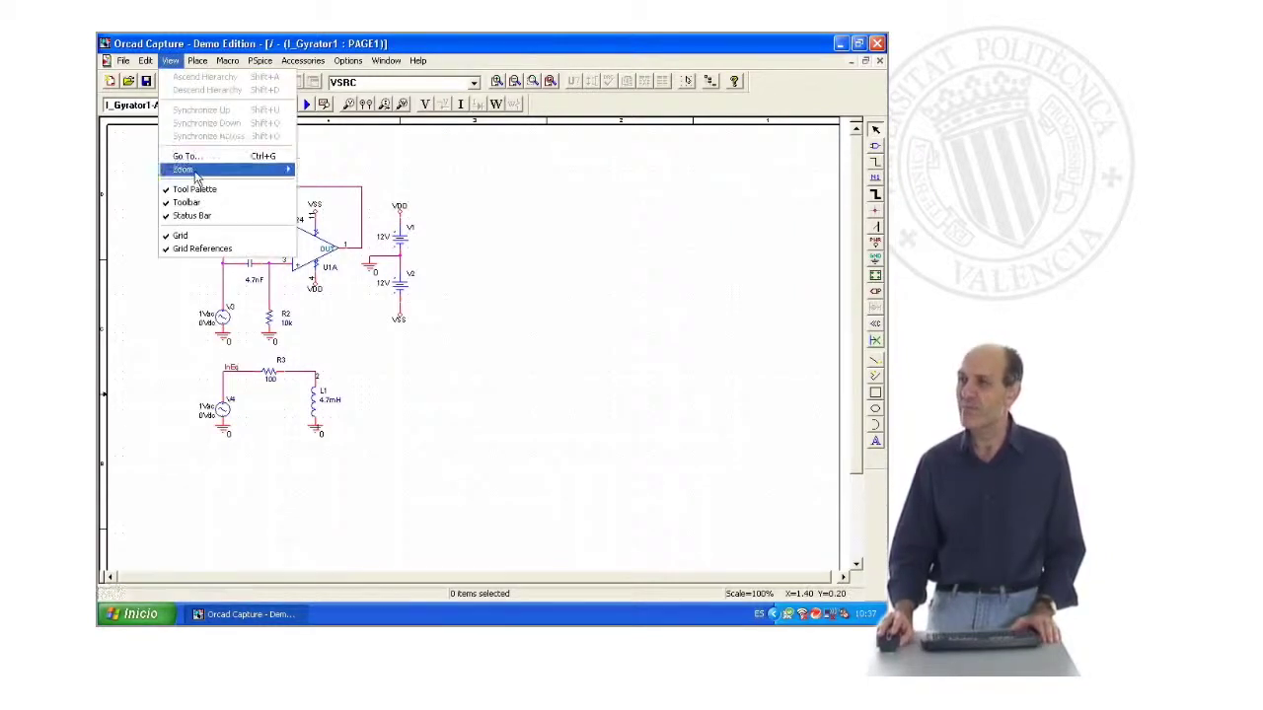
left_click(314, 223)
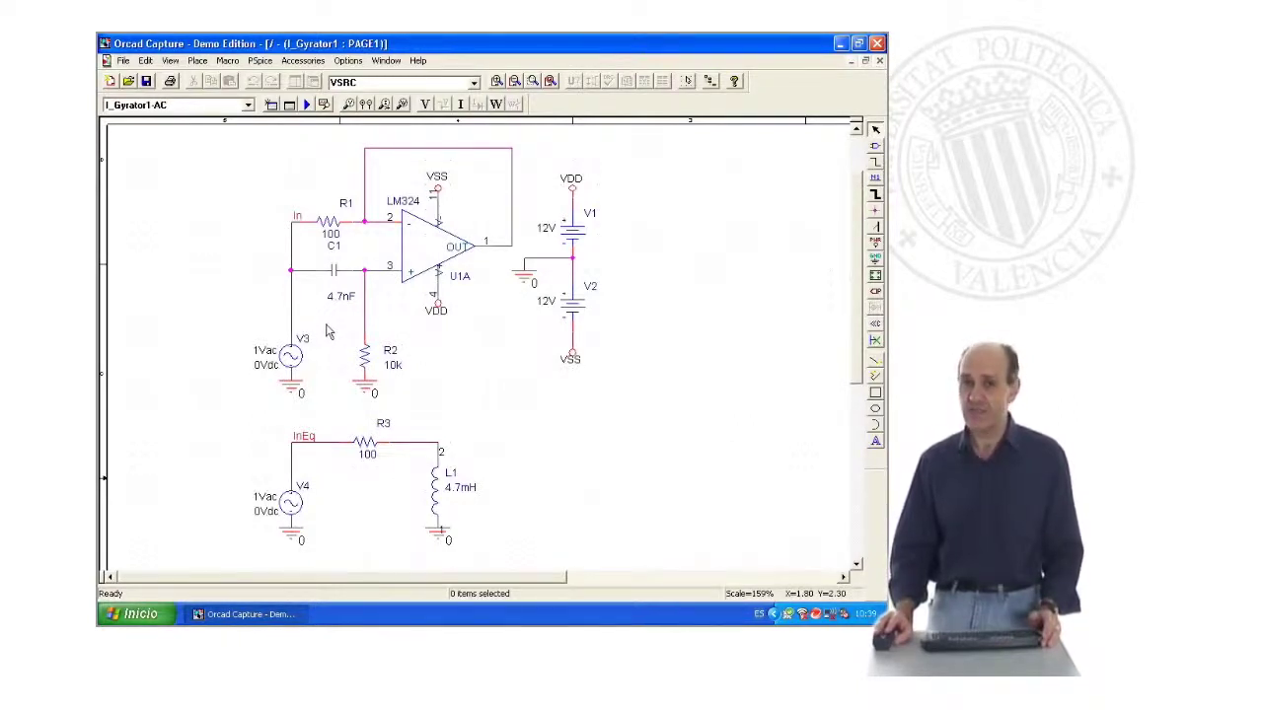
left_click(291, 108)
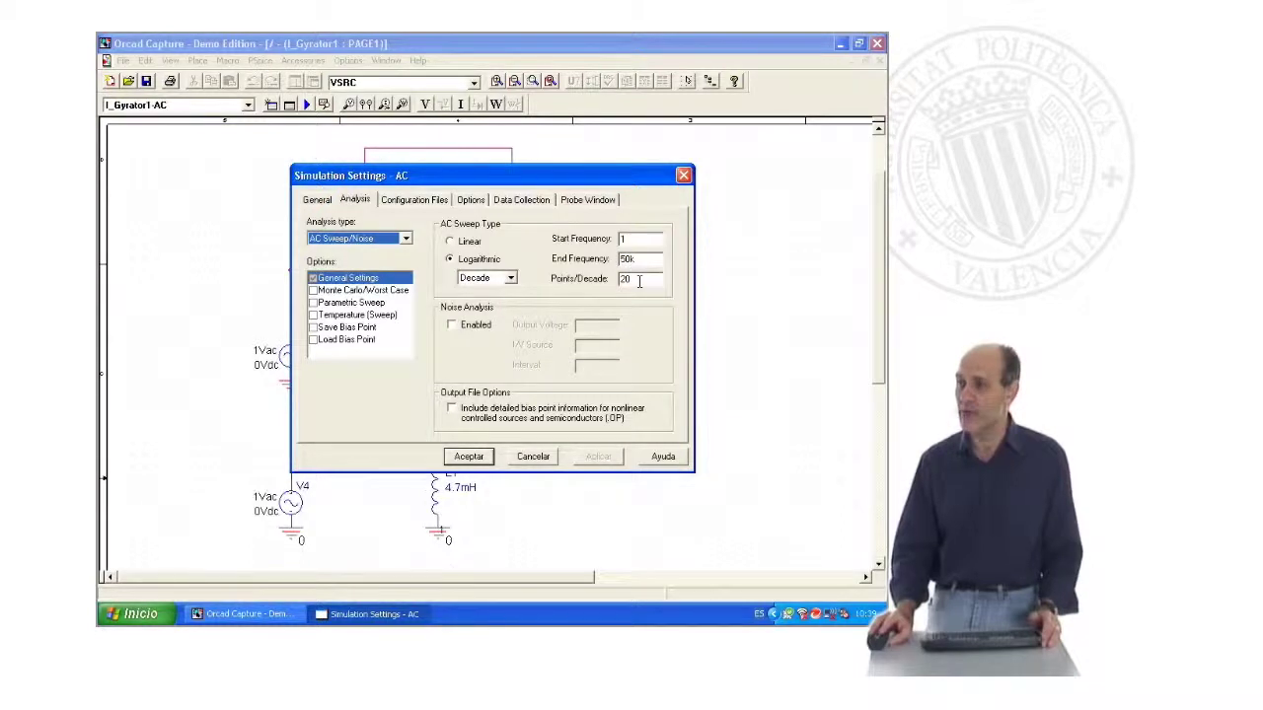
left_click(314, 201)
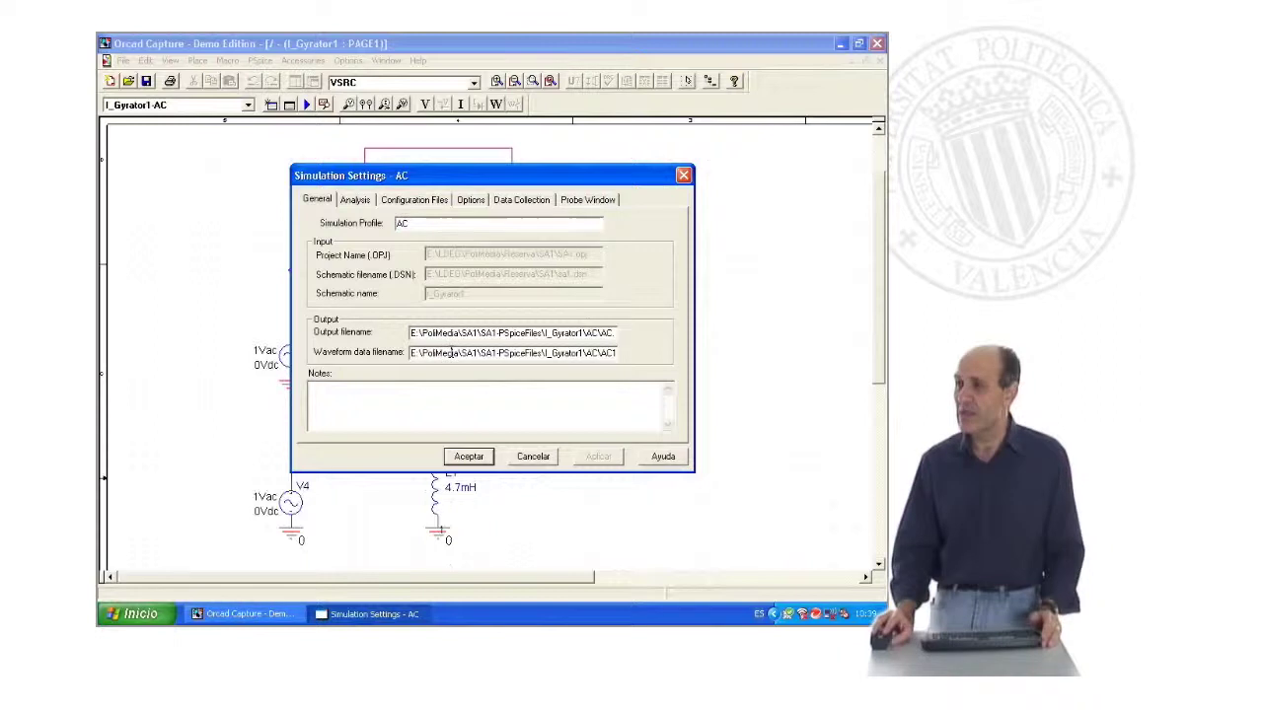
left_click_drag(451, 353, 622, 355)
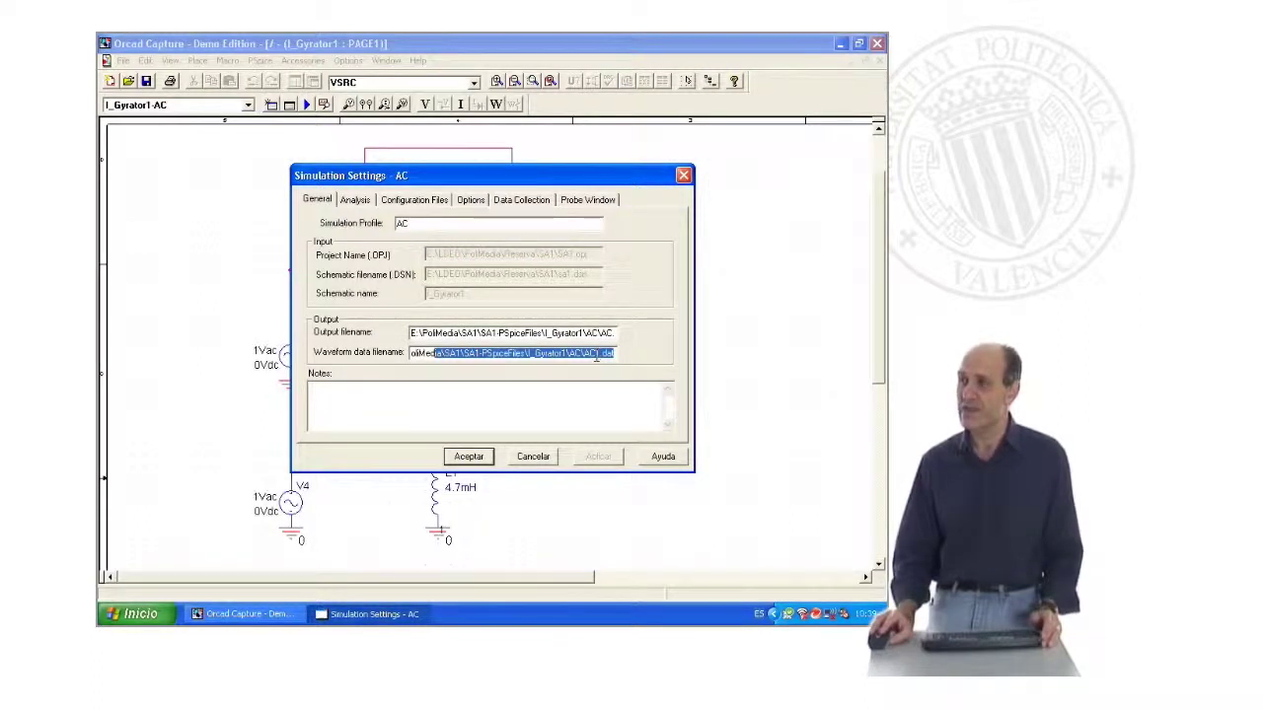
left_click(472, 458)
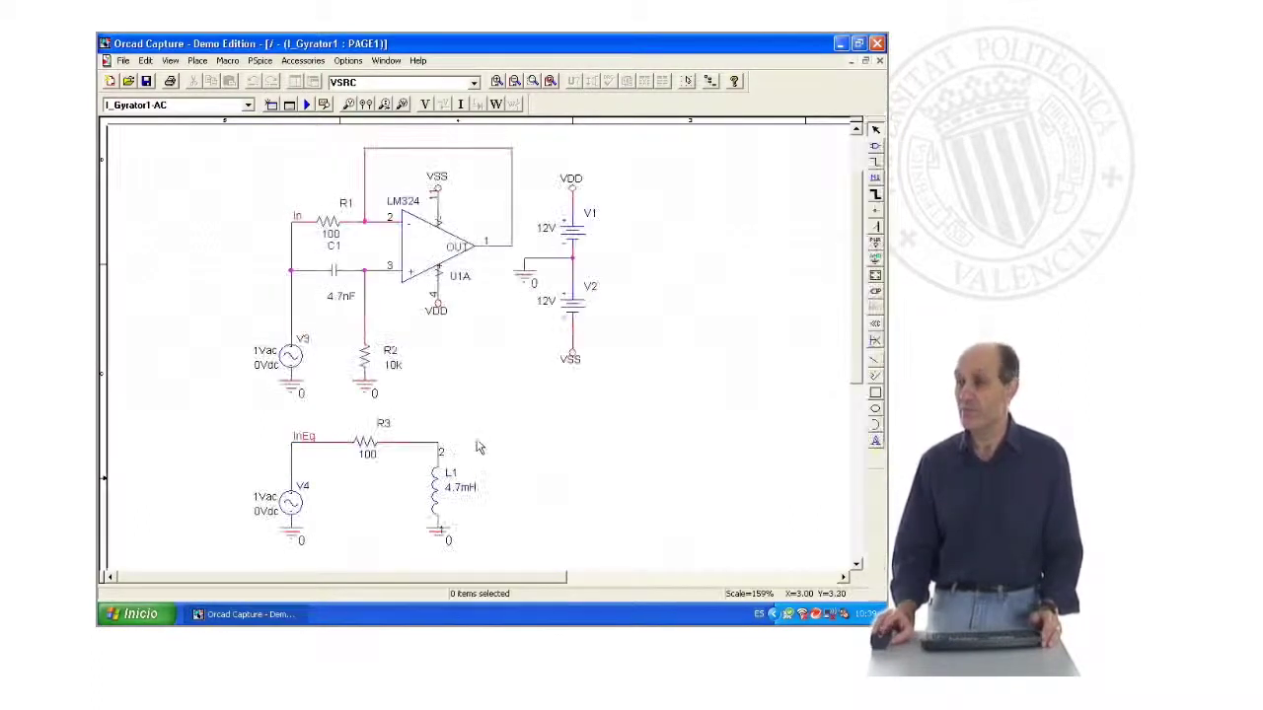
Run the I_Gyrator1-AC simulation and add the -V(In)/I(V3) and -V(InEq)/I(V4) impedance trace expression
left_click(307, 105)
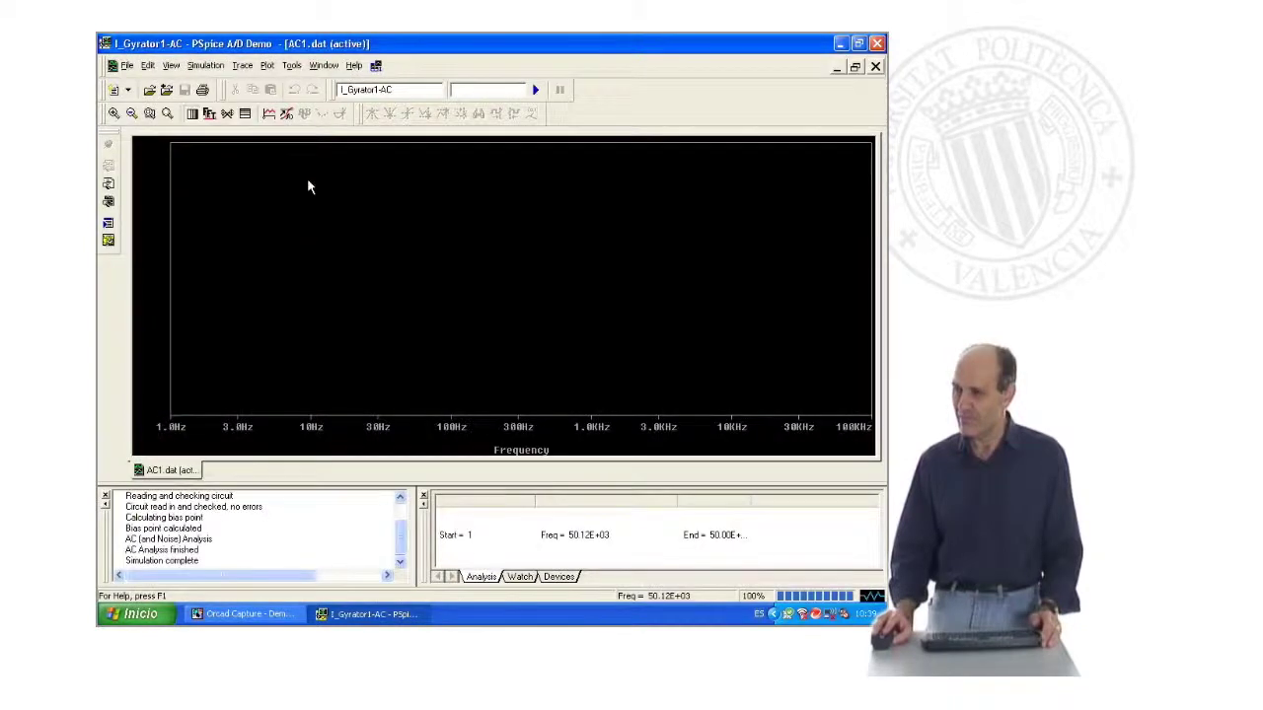
left_click(232, 67)
left_click(247, 83)
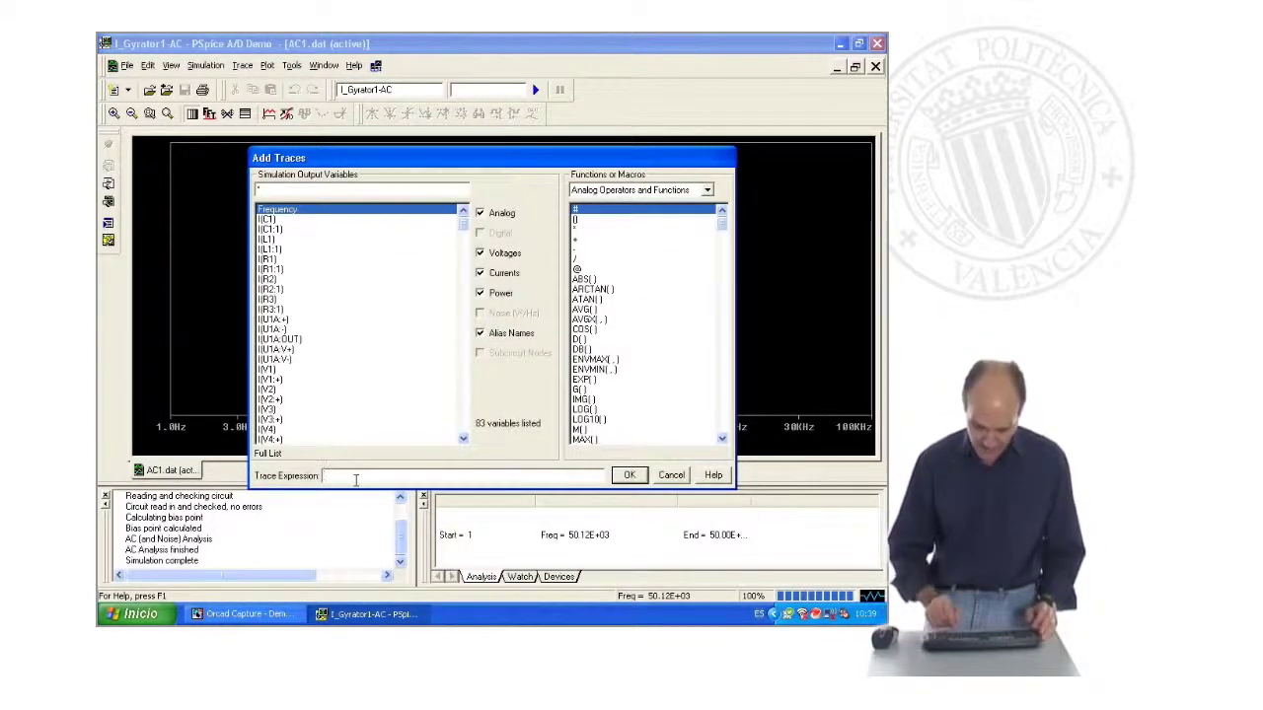
type("V")
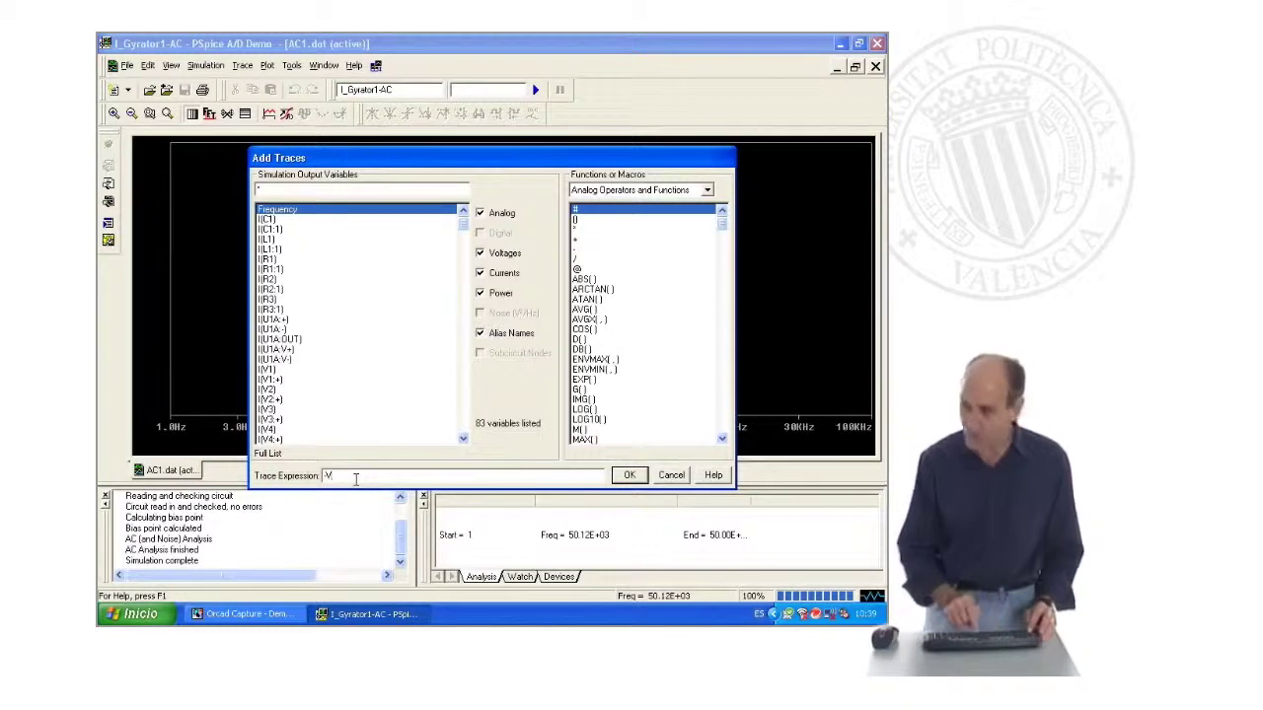
type("(In)/")
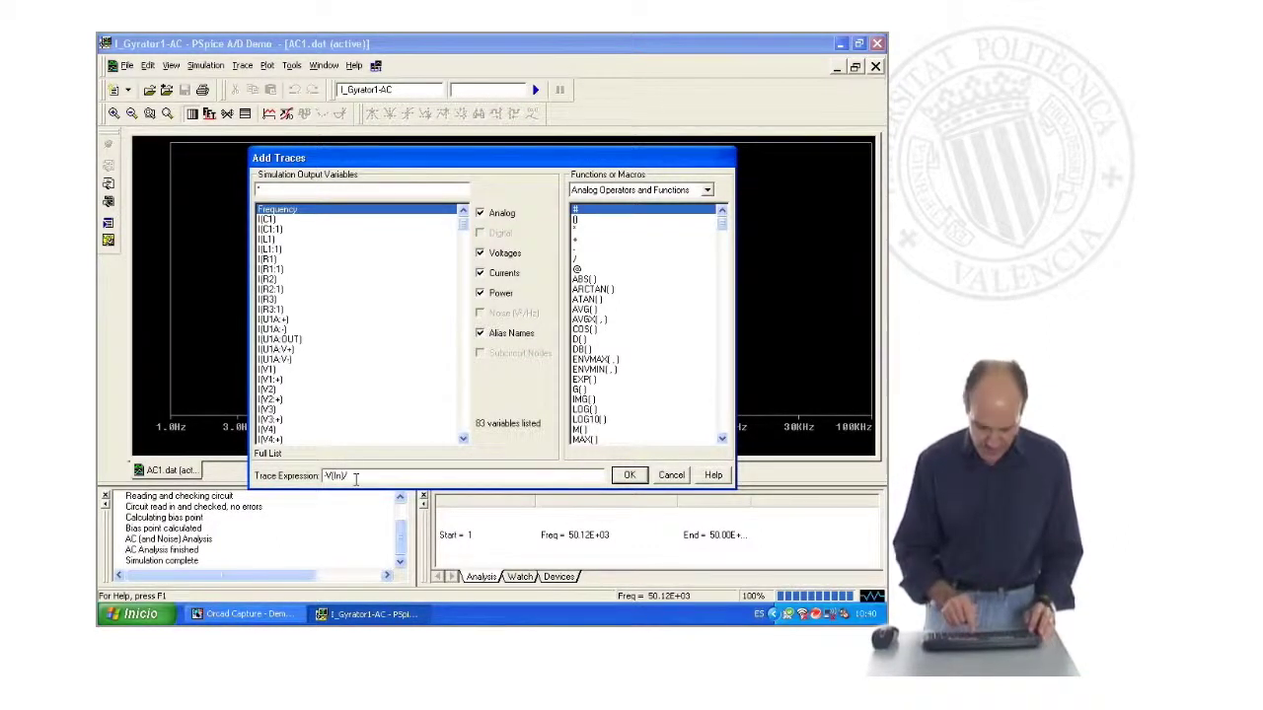
type("(")
type("V1)")
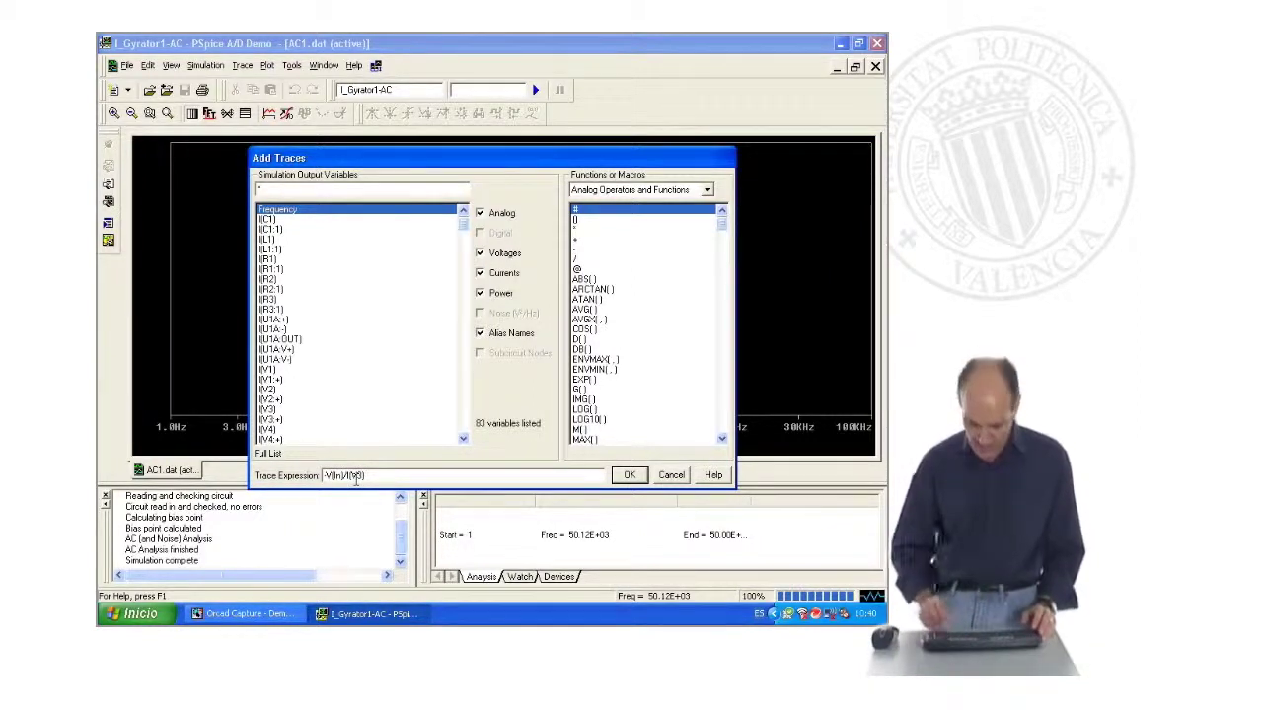
type("-")
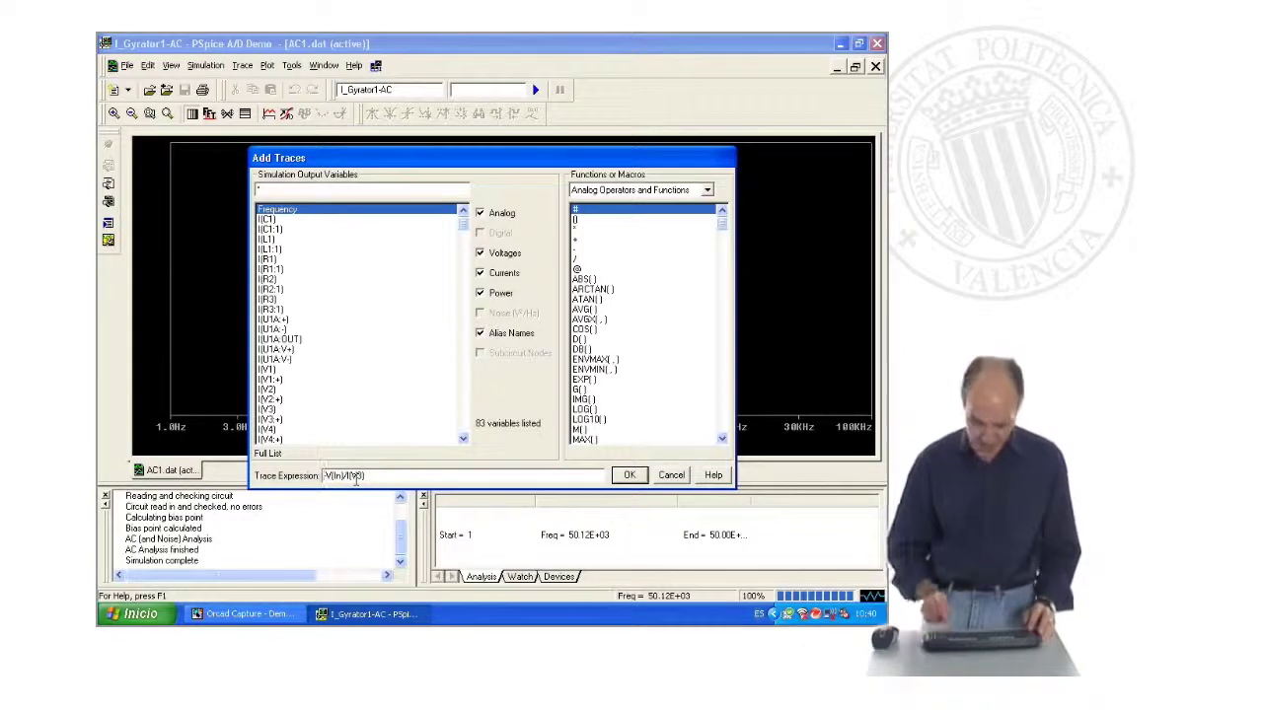
type("(")
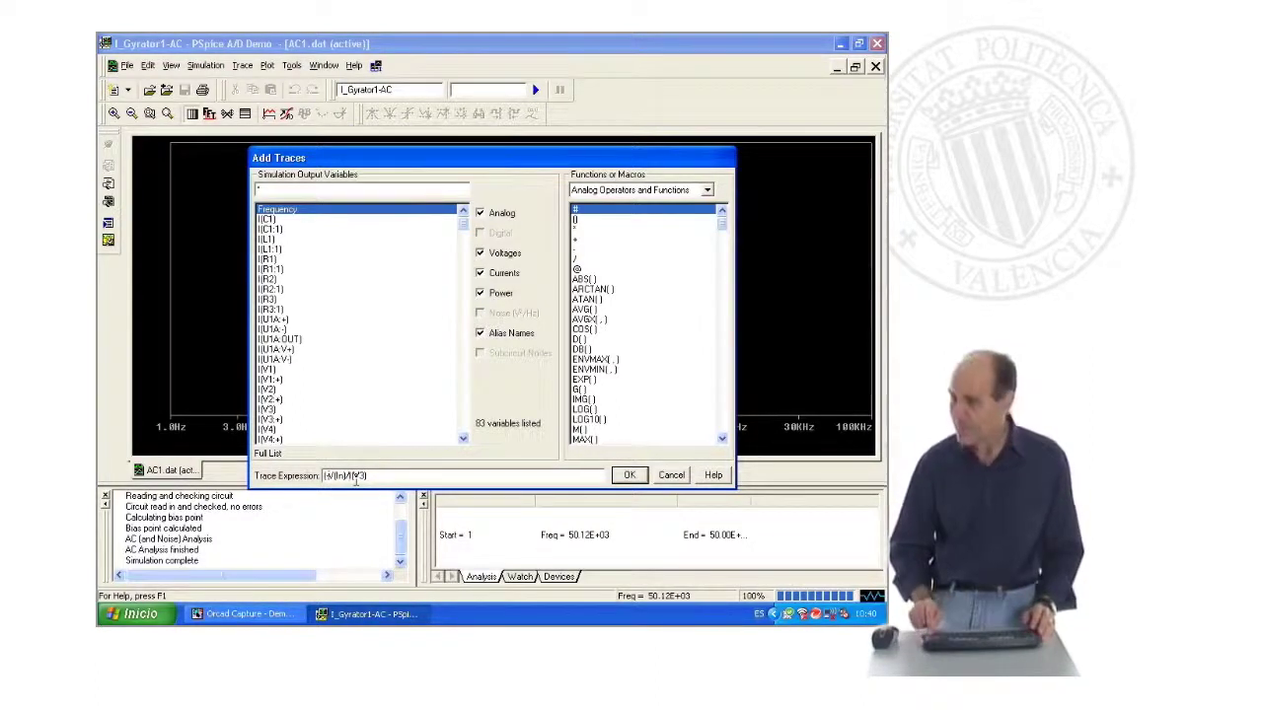
type(")")
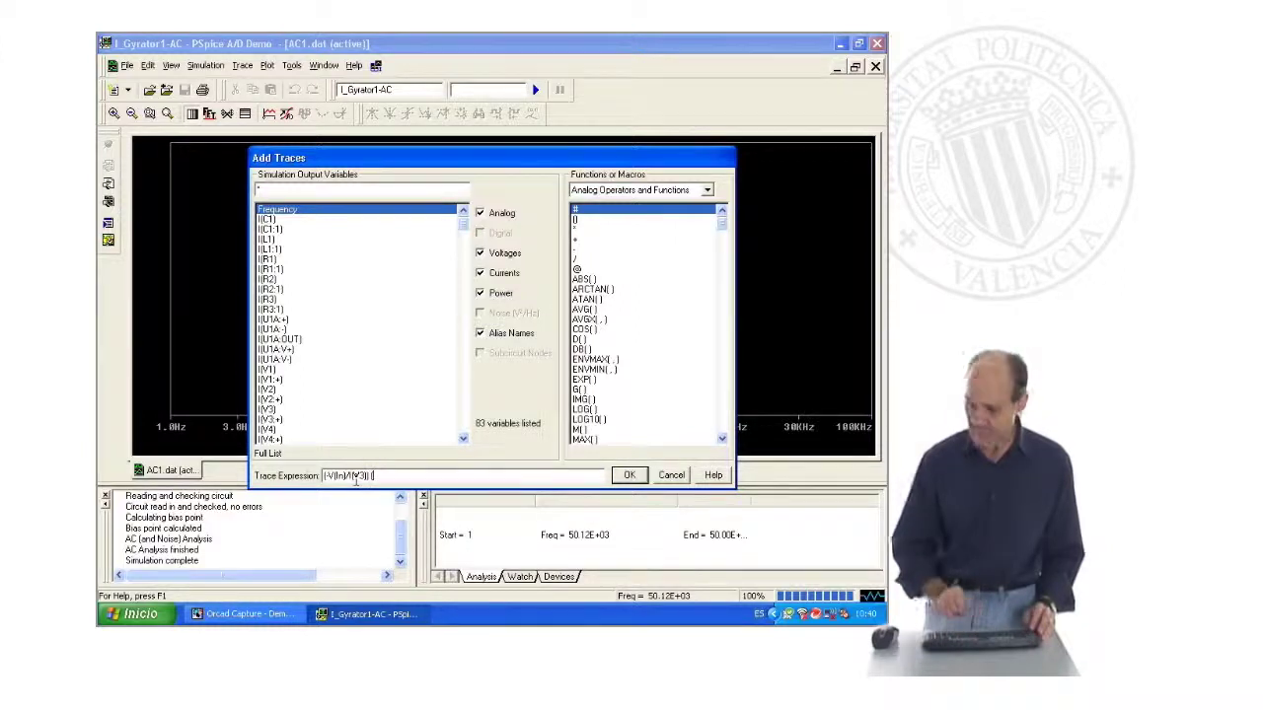
type("*(-V(InEq")
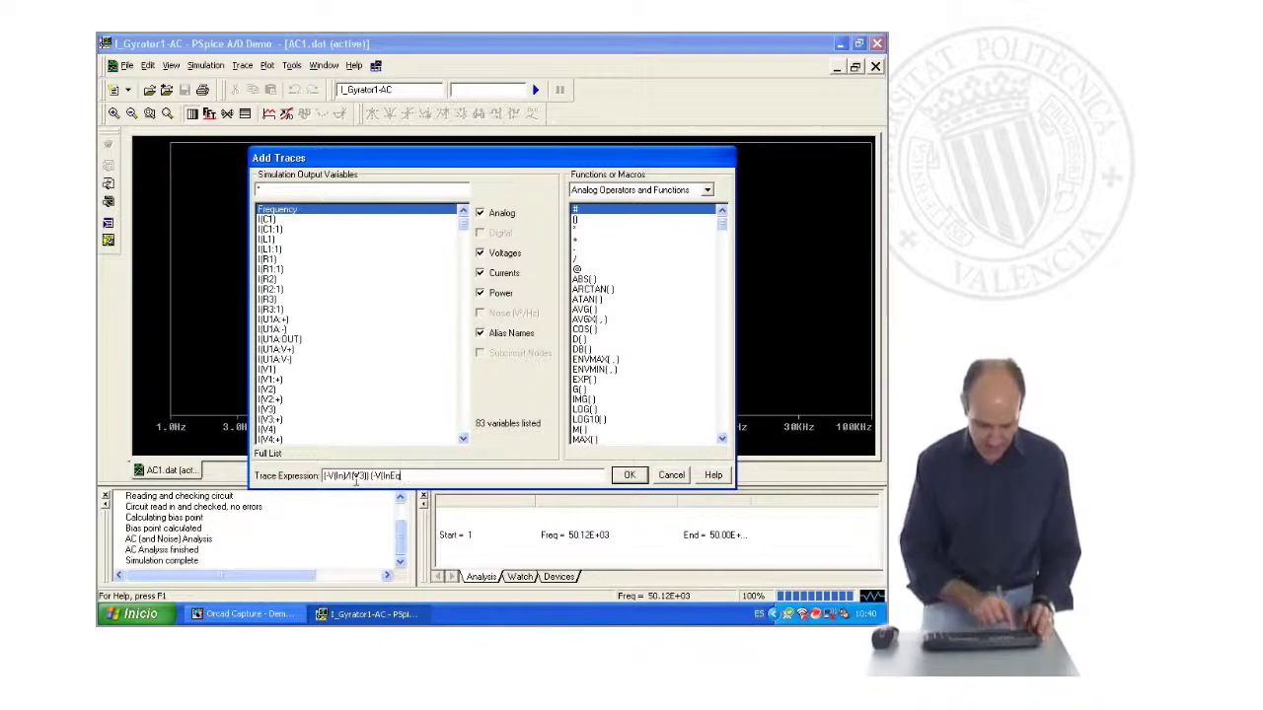
type(")/I(")
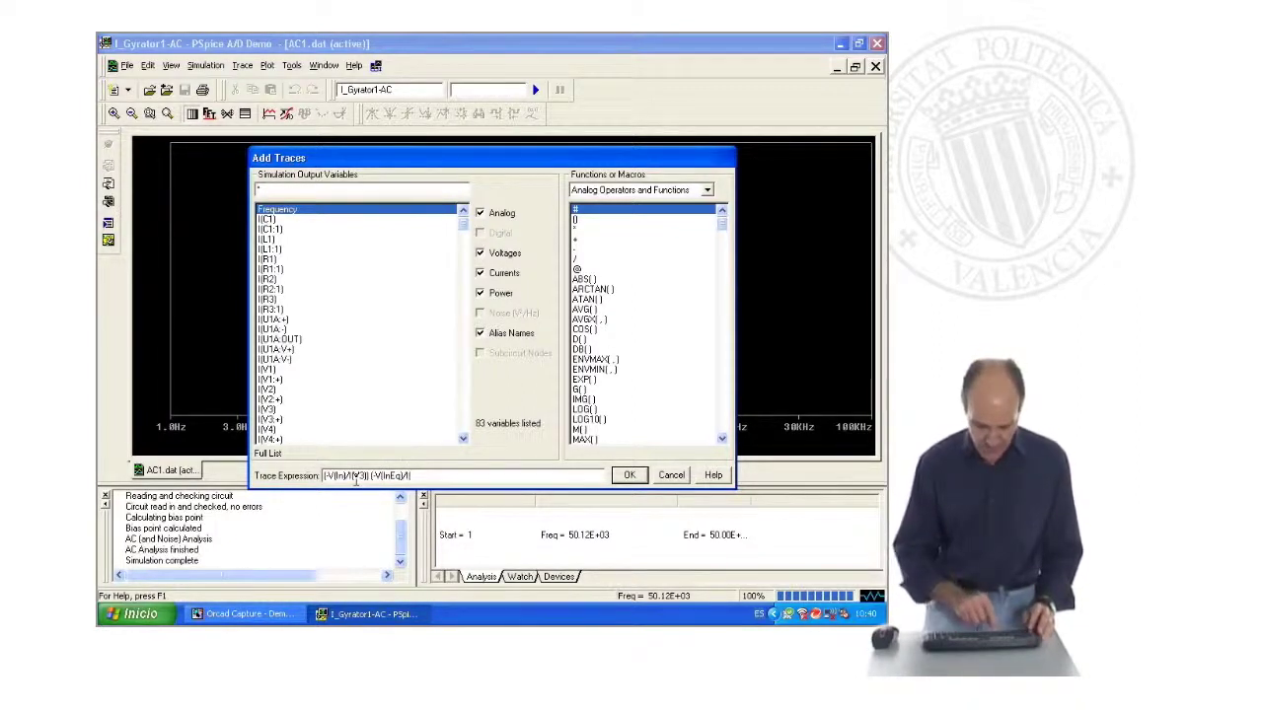
type("V4)")
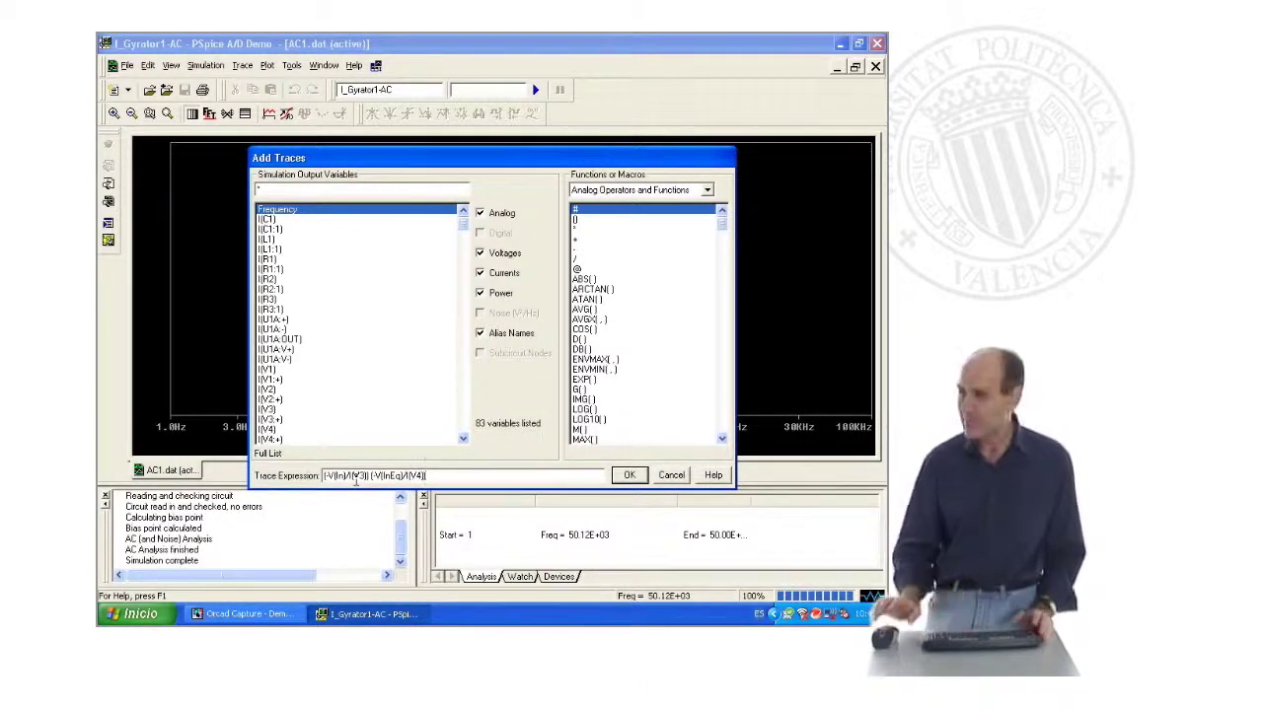
left_click(633, 478)
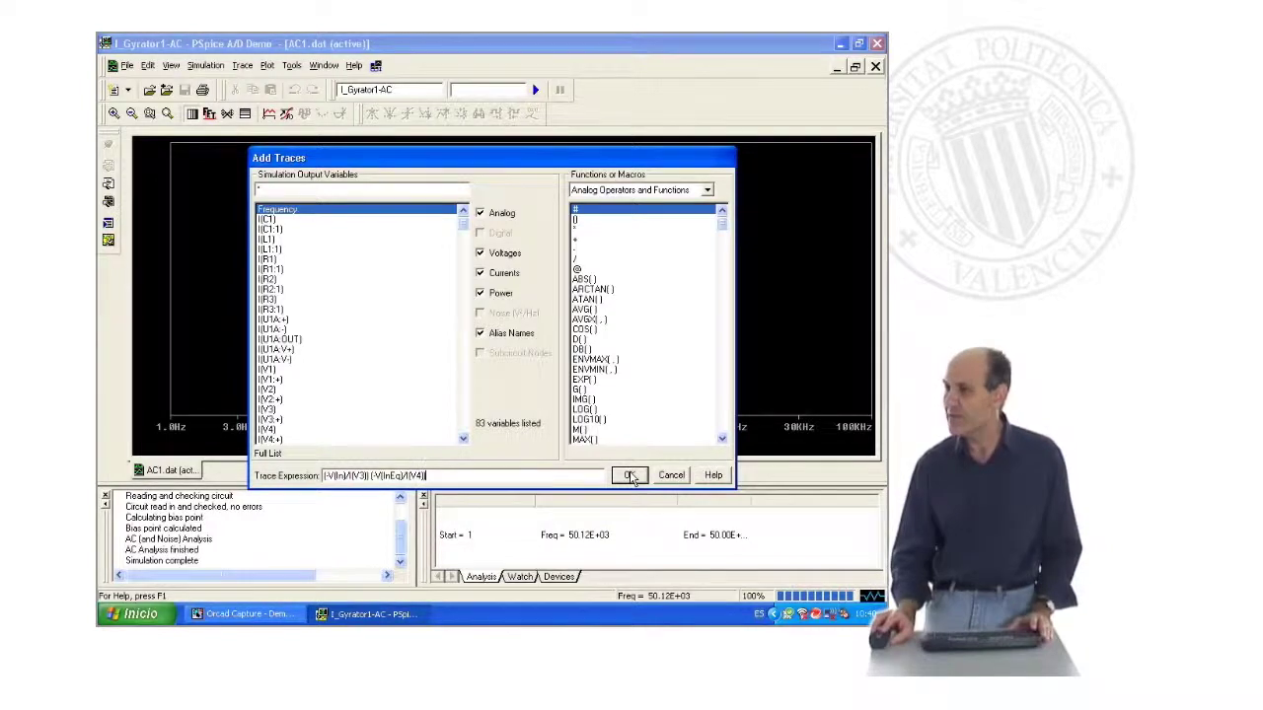
Plot -V(In)/I(V3) and -V(InEq)/I(V4) against frequency, then select the -V(In)/I(V3) trace
left_click(632, 478)
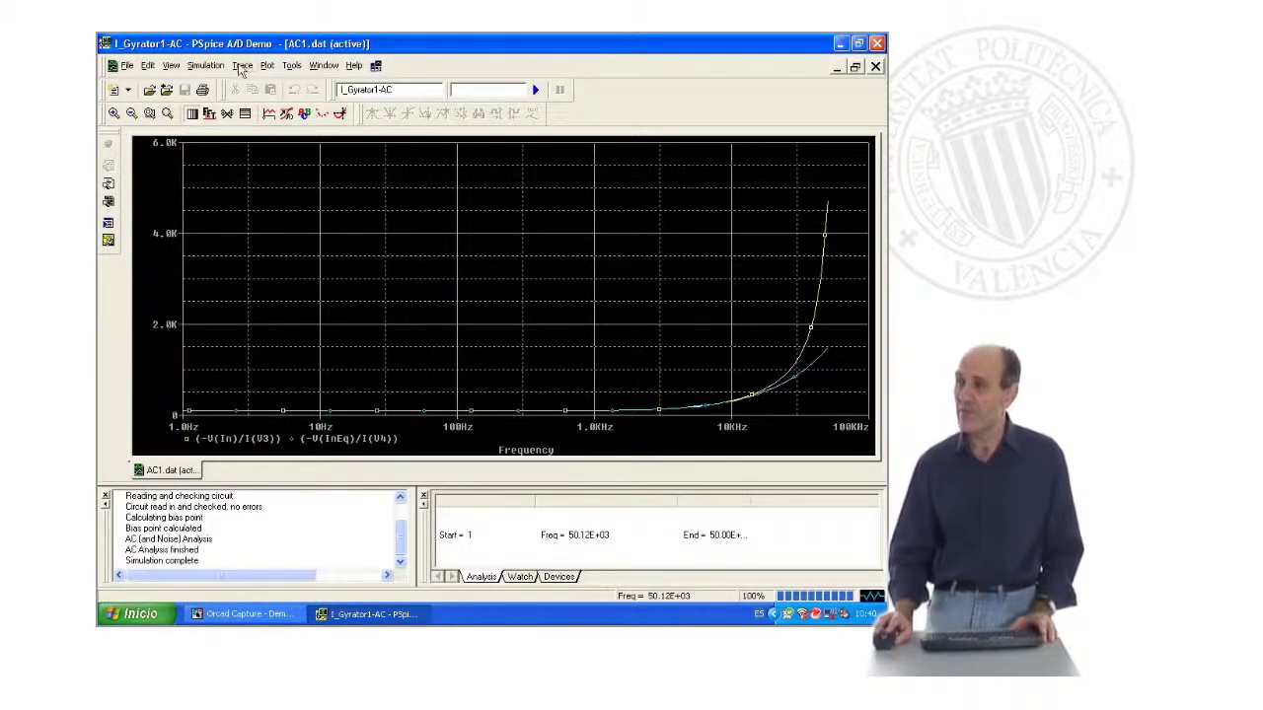
left_click(242, 65)
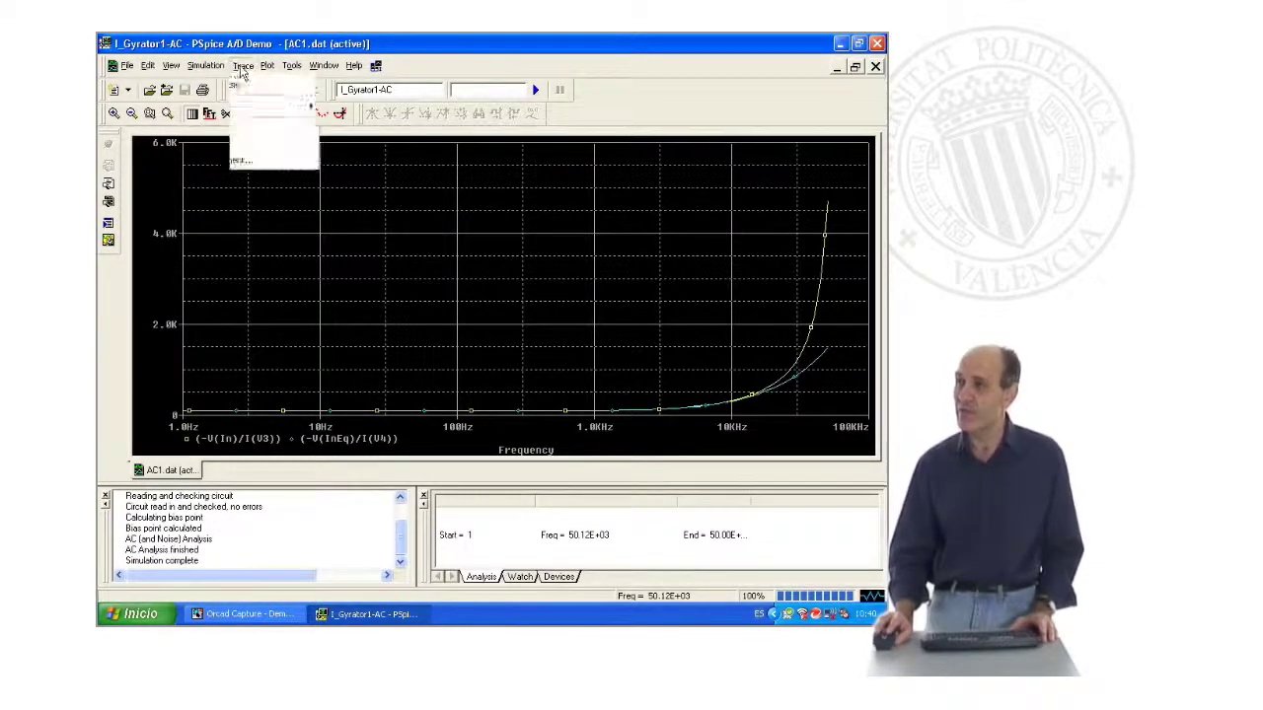
left_click(225, 446)
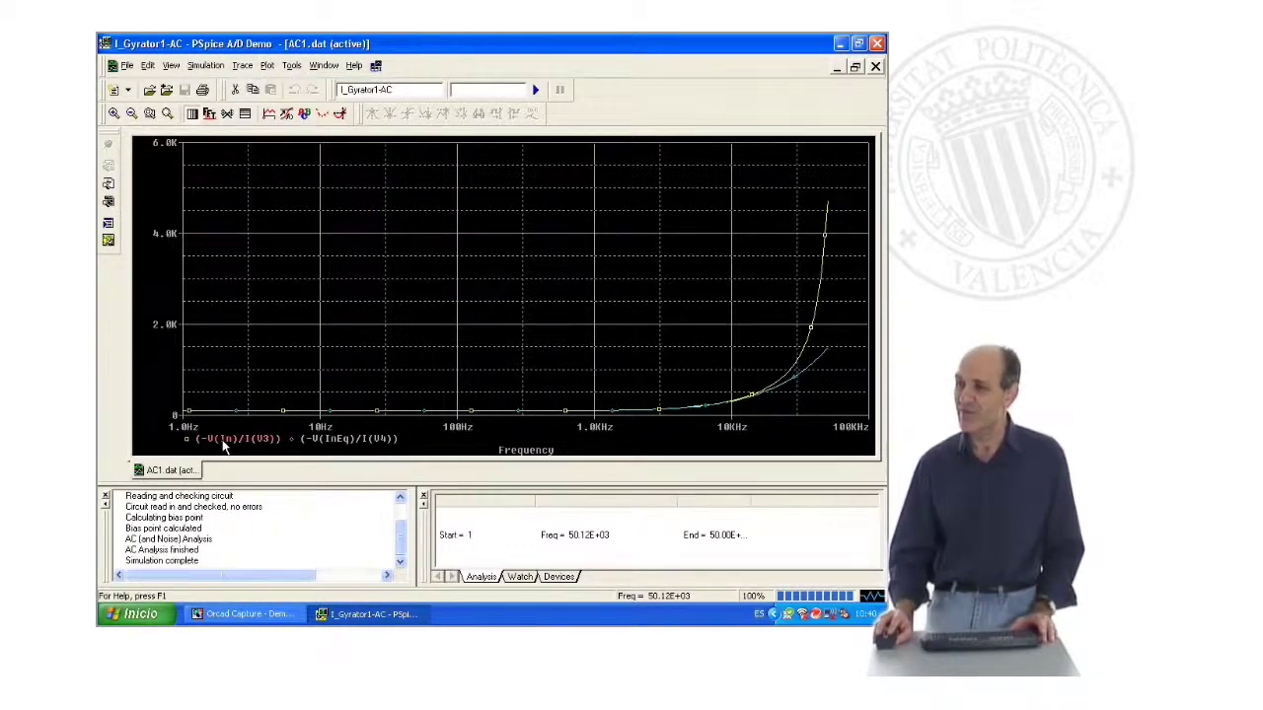
Inspect the -V(In)/I(V3) trace expression and close the editor without changes
double_click(225, 446)
left_click(375, 478)
left_click_drag(374, 478, 286, 476)
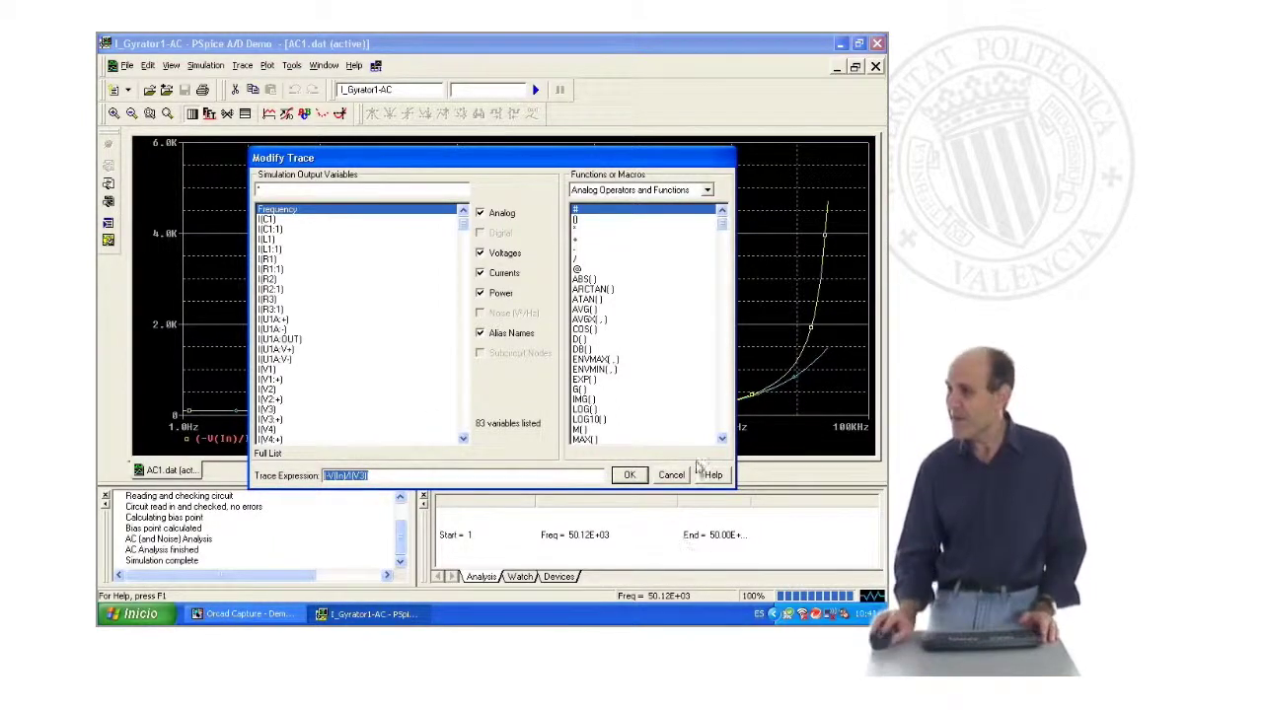
left_click(679, 477)
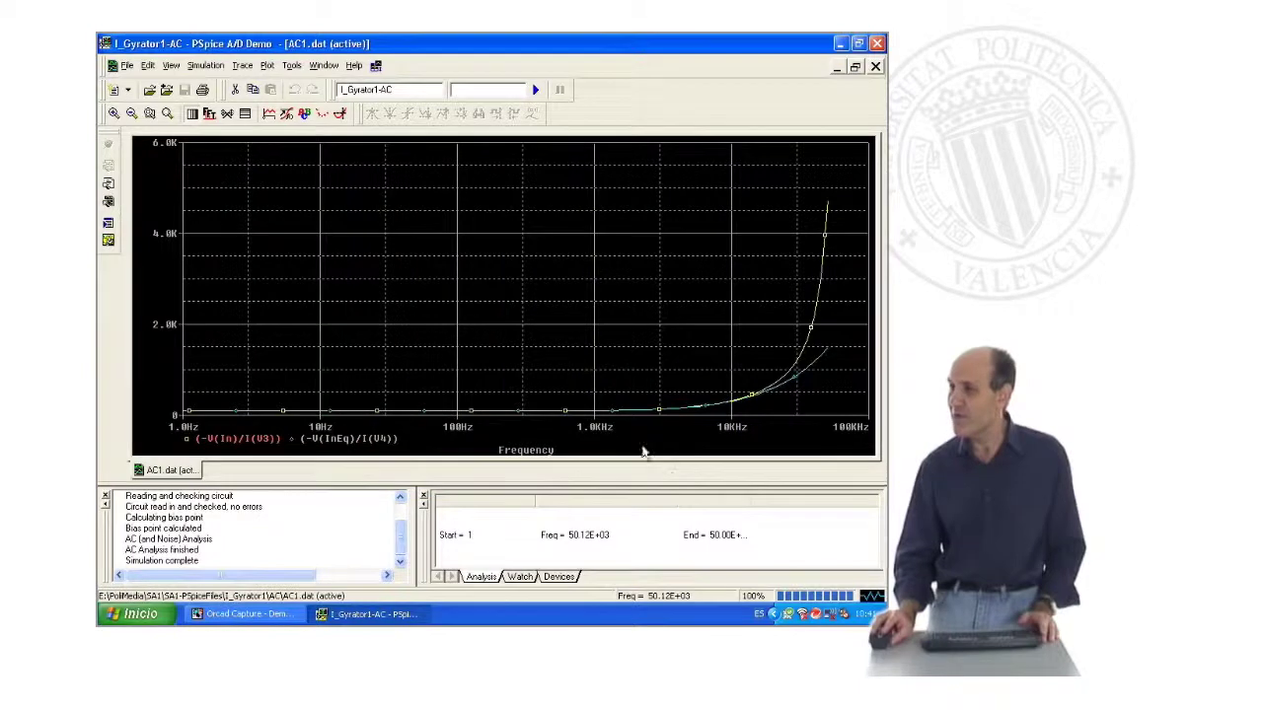
Add the phase trace P(-V(In)/I(V3)) to the plot
left_click(245, 66)
left_click(261, 85)
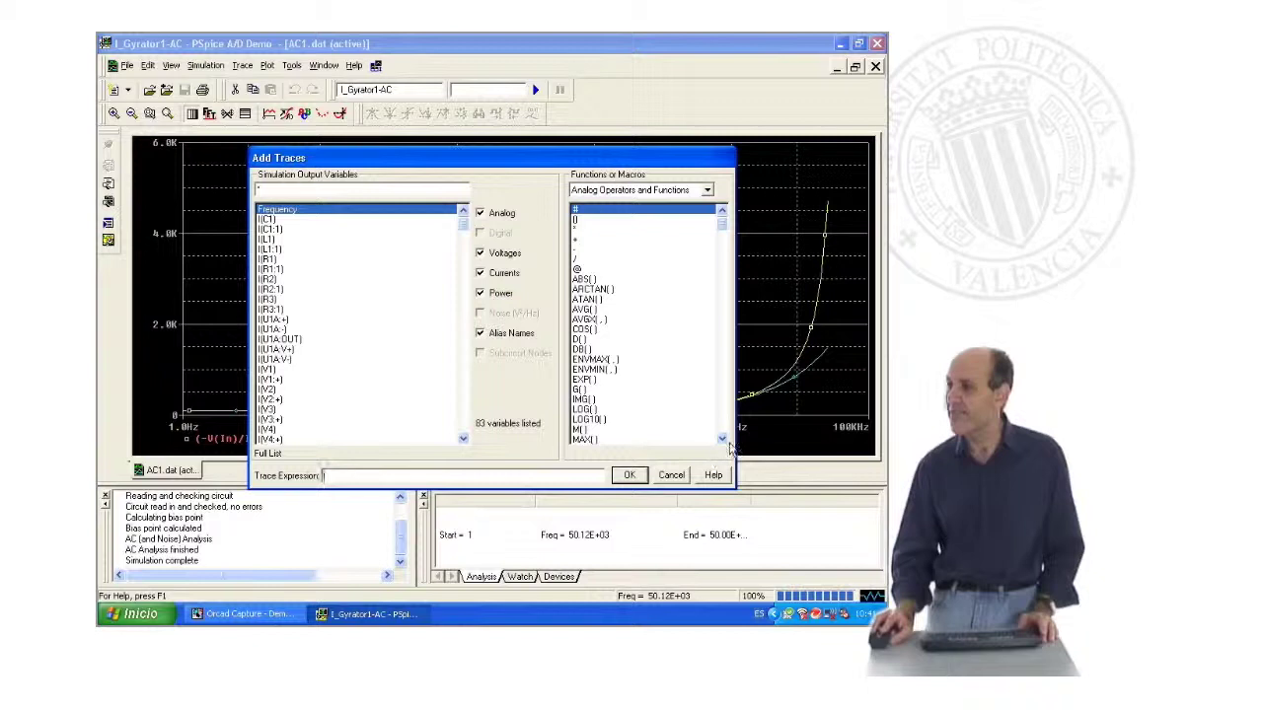
scroll(728, 442, "down", 1)
scroll(728, 442, "down", 1)
scroll(728, 442, "down", 2)
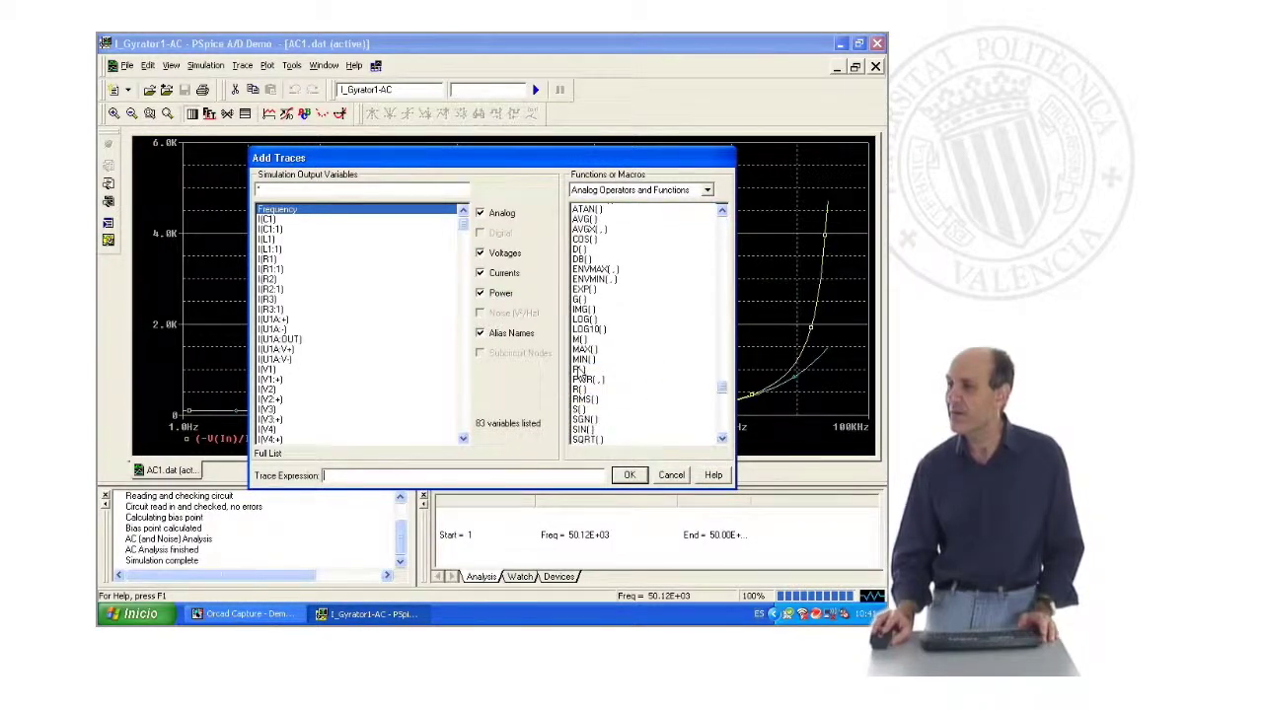
left_click(580, 372)
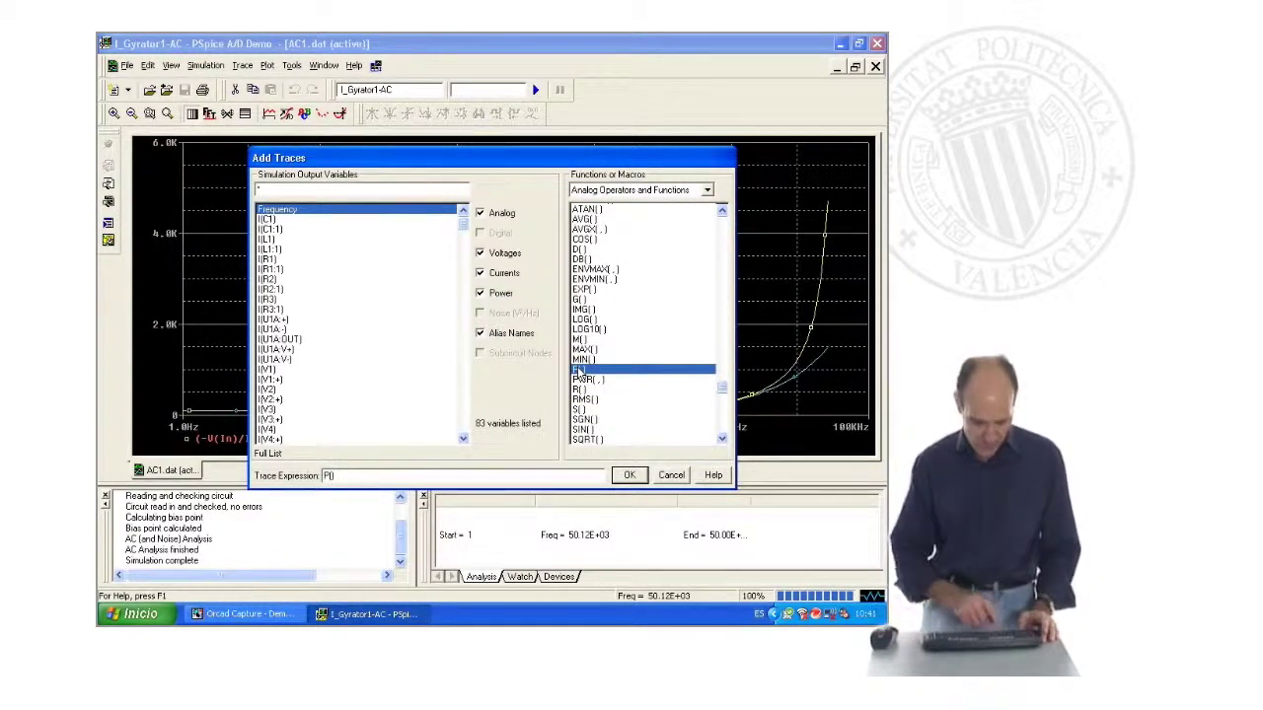
type("-V(In)/I(V3)")
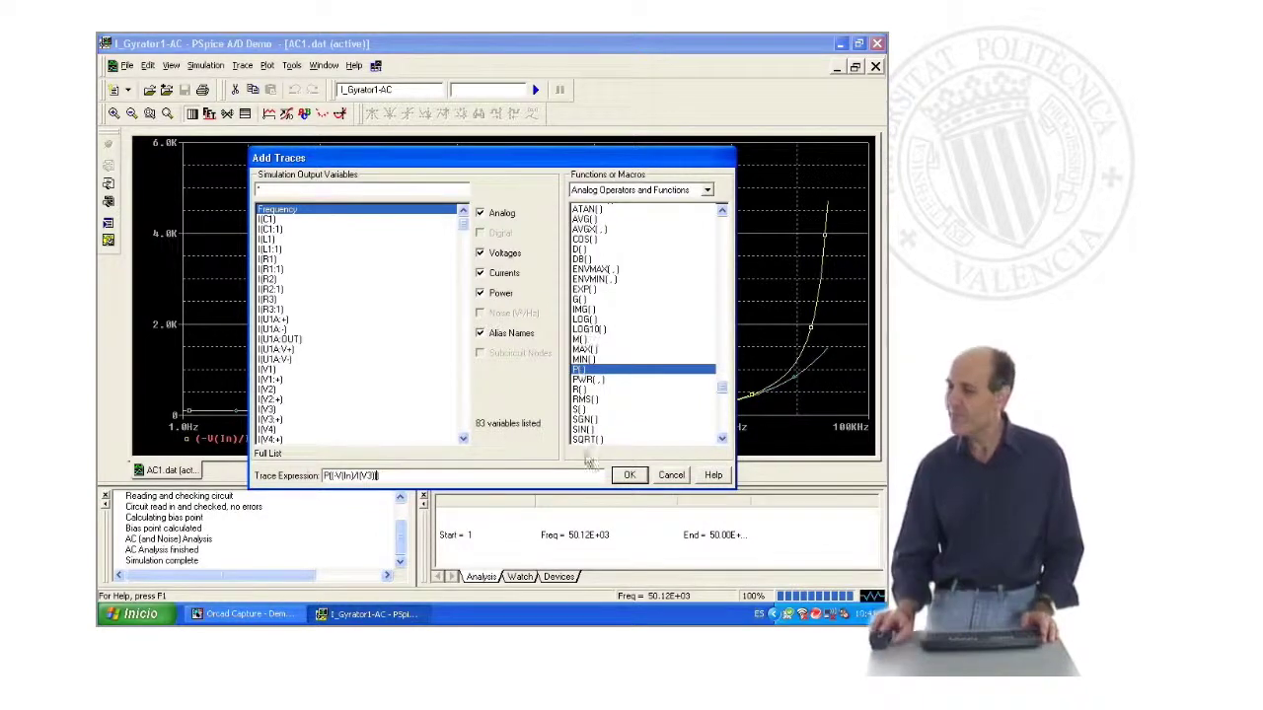
left_click(629, 474)
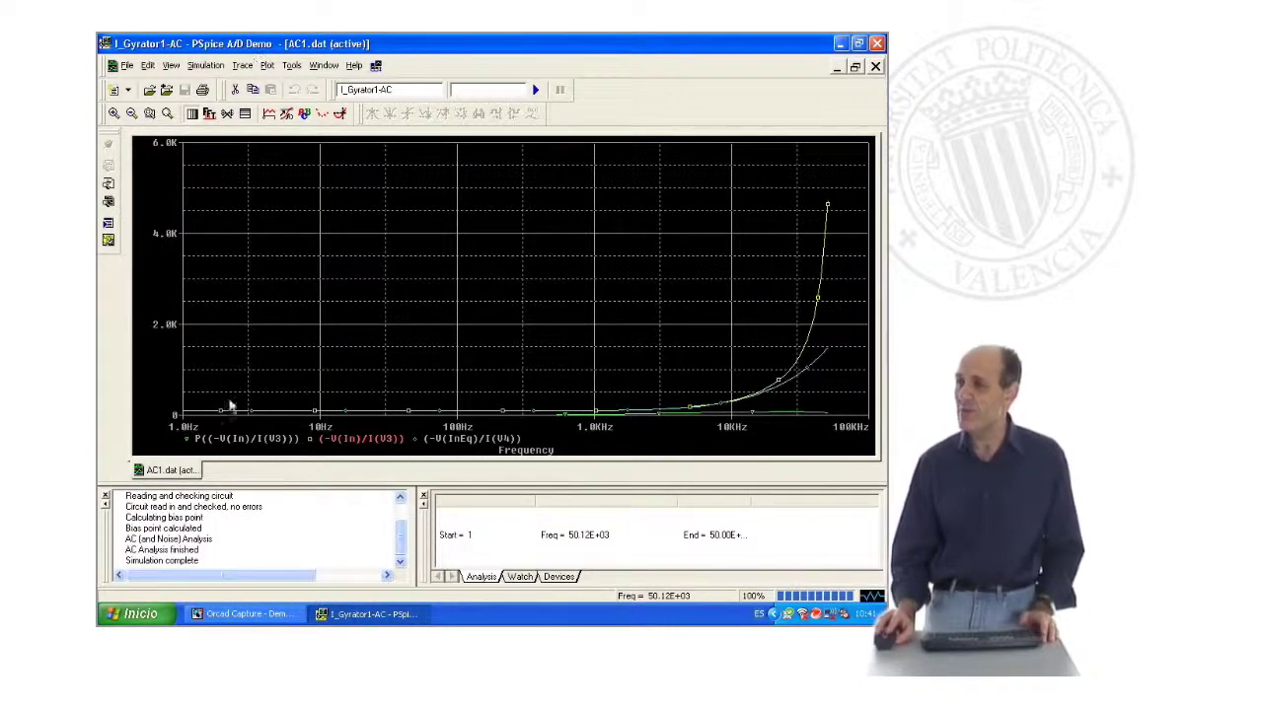
Delete the P(-V(In)/I(V3)) phase trace from the plot
left_click(229, 446)
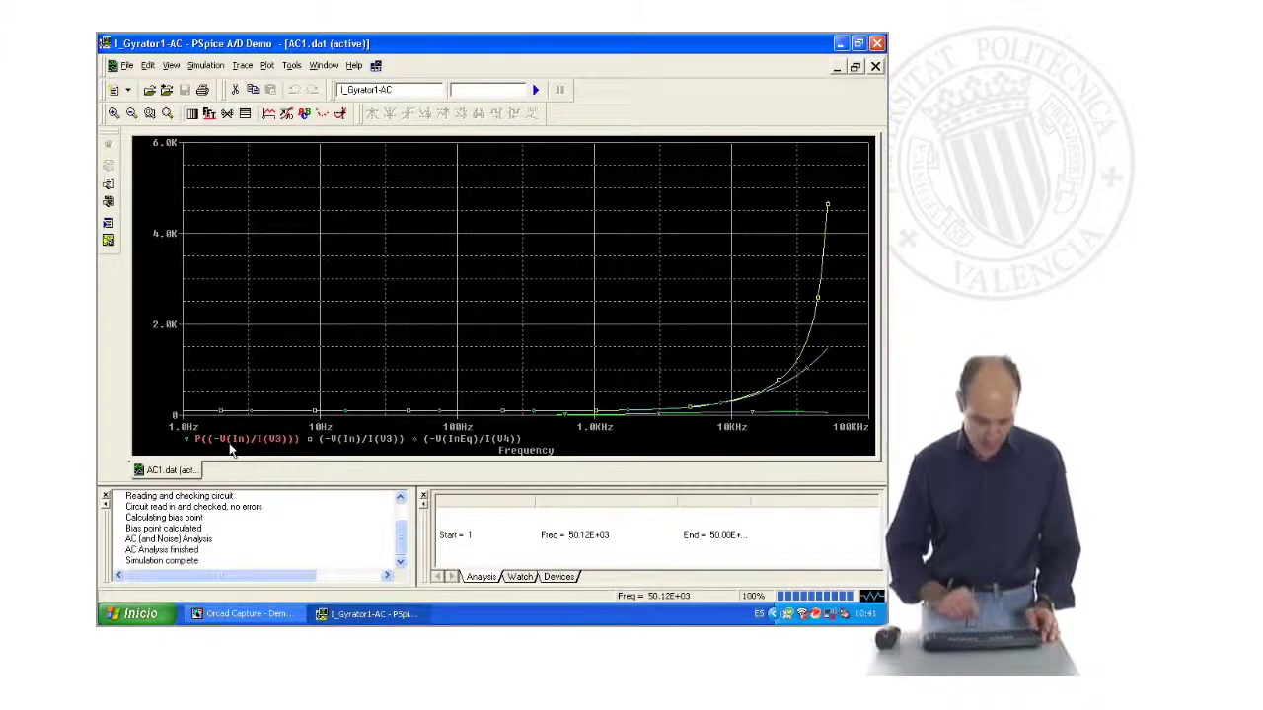
key("Delete")
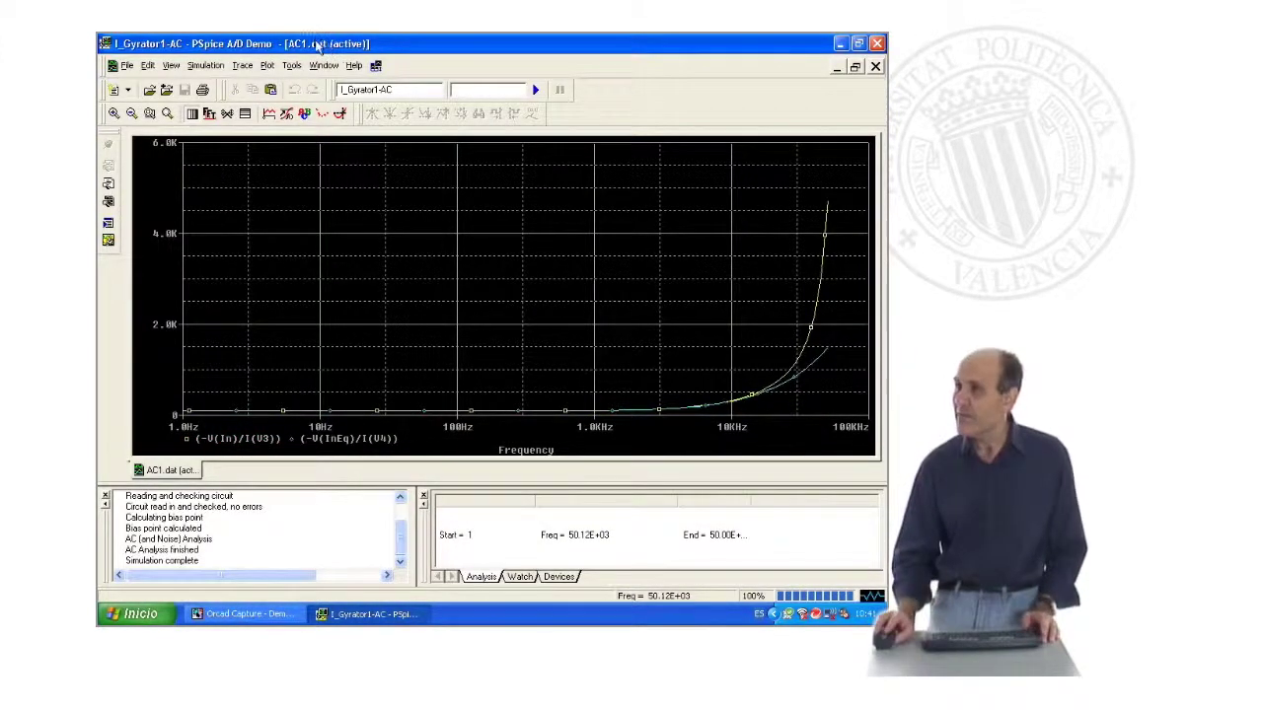
left_click(267, 66)
Add a second Y axis, then open the V(InEq)/I(V4) trace and select its expression
left_click(288, 96)
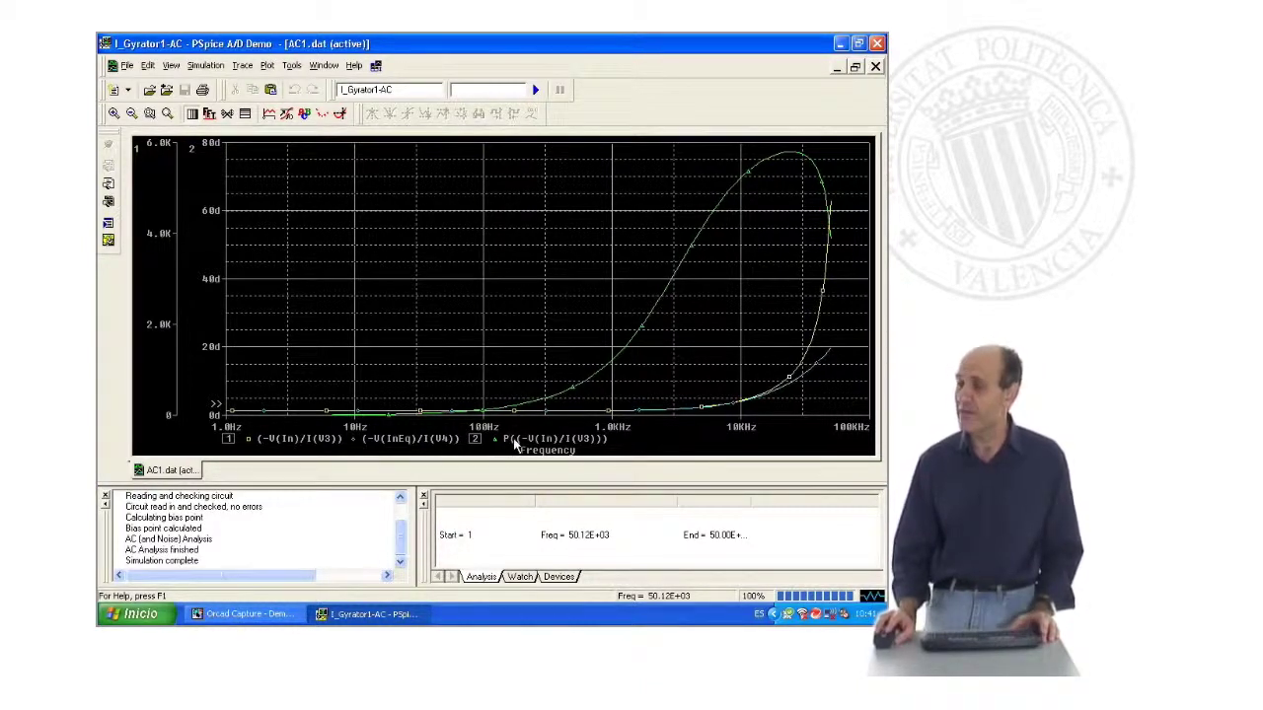
double_click(395, 443)
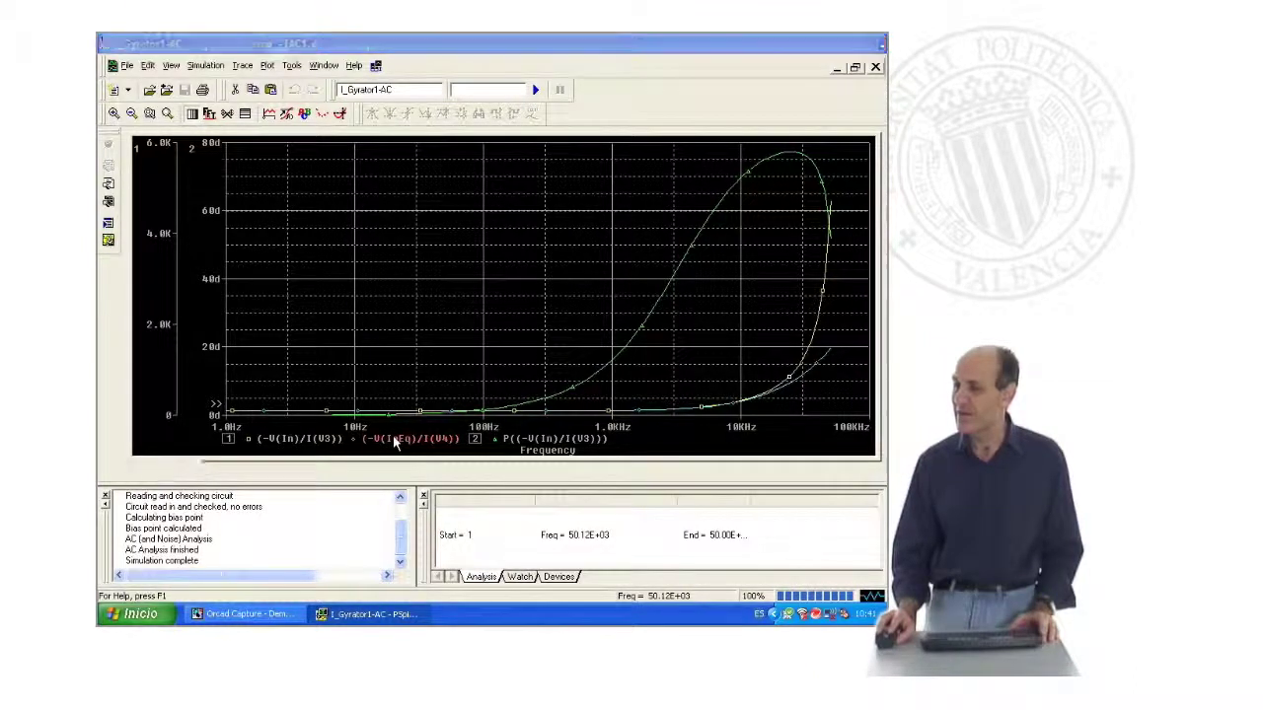
left_click_drag(395, 475, 245, 477)
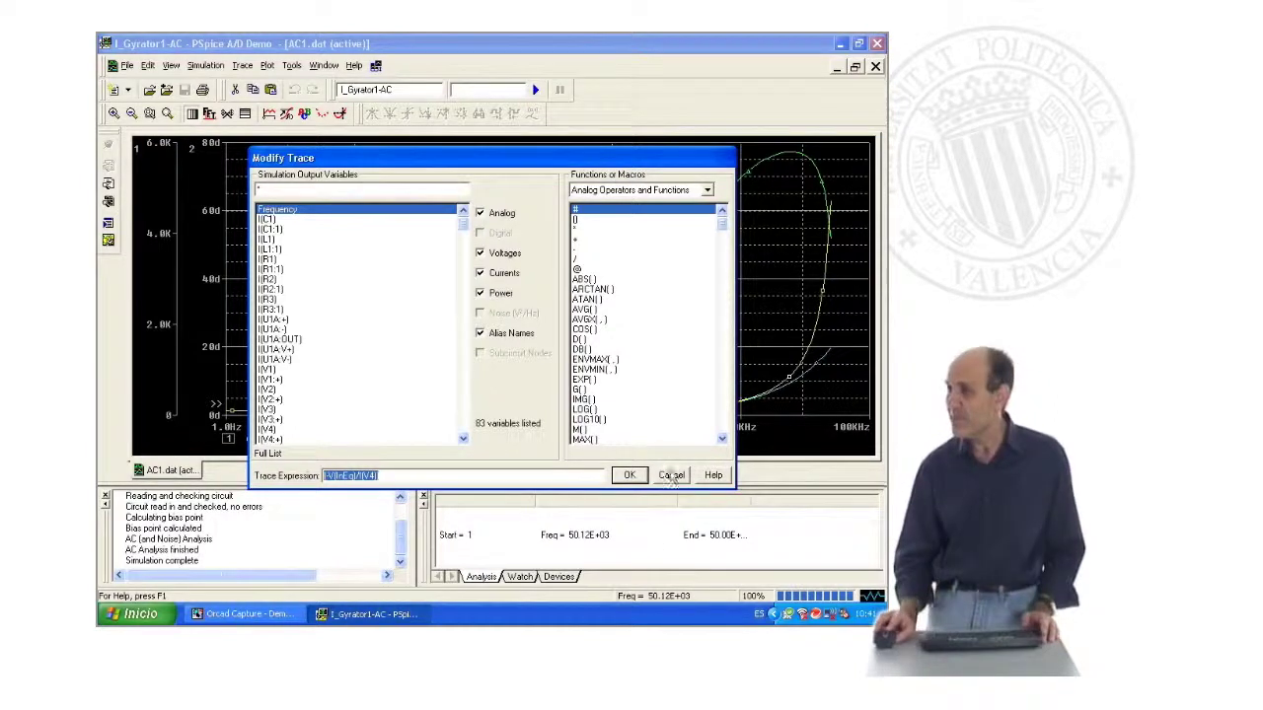
Prefix the equivalent-circuit trace with a minus sign, making it -V(InEq)/I(V4)
key("Home")
type("-")
key("Return")
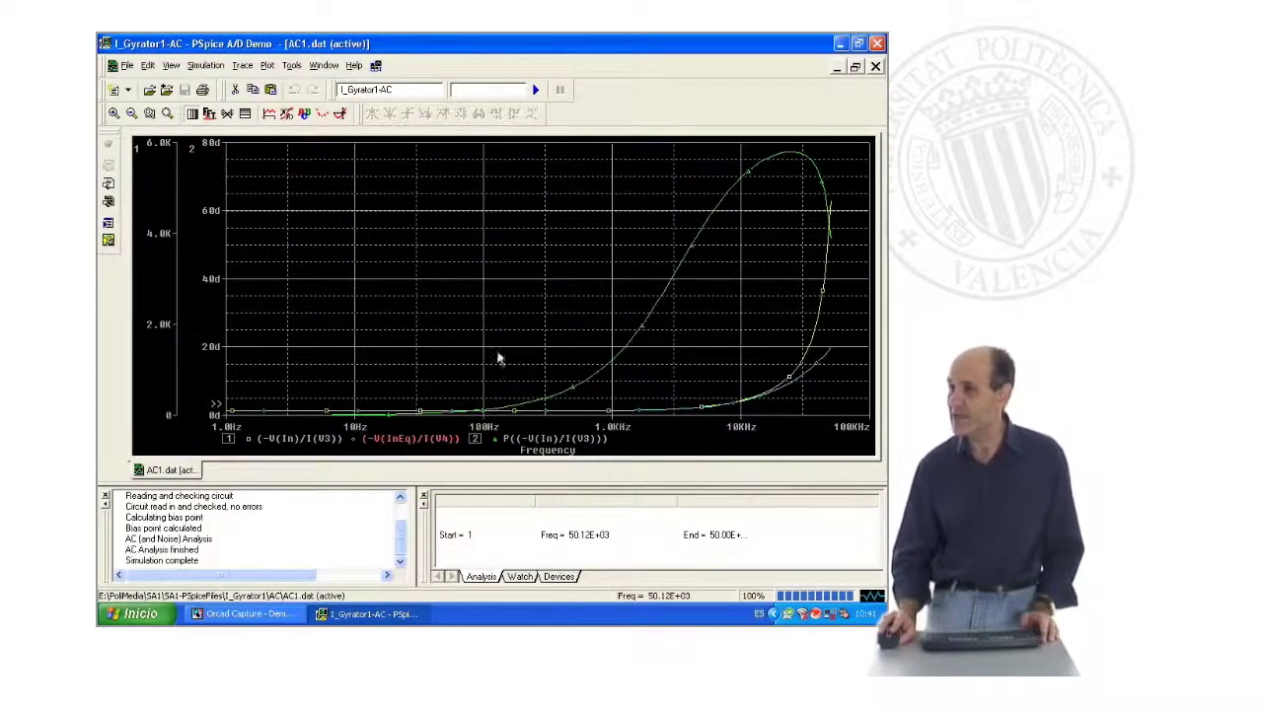
Add the phase trace P(V(InEq)/I(V4)) to the plot
left_click(242, 66)
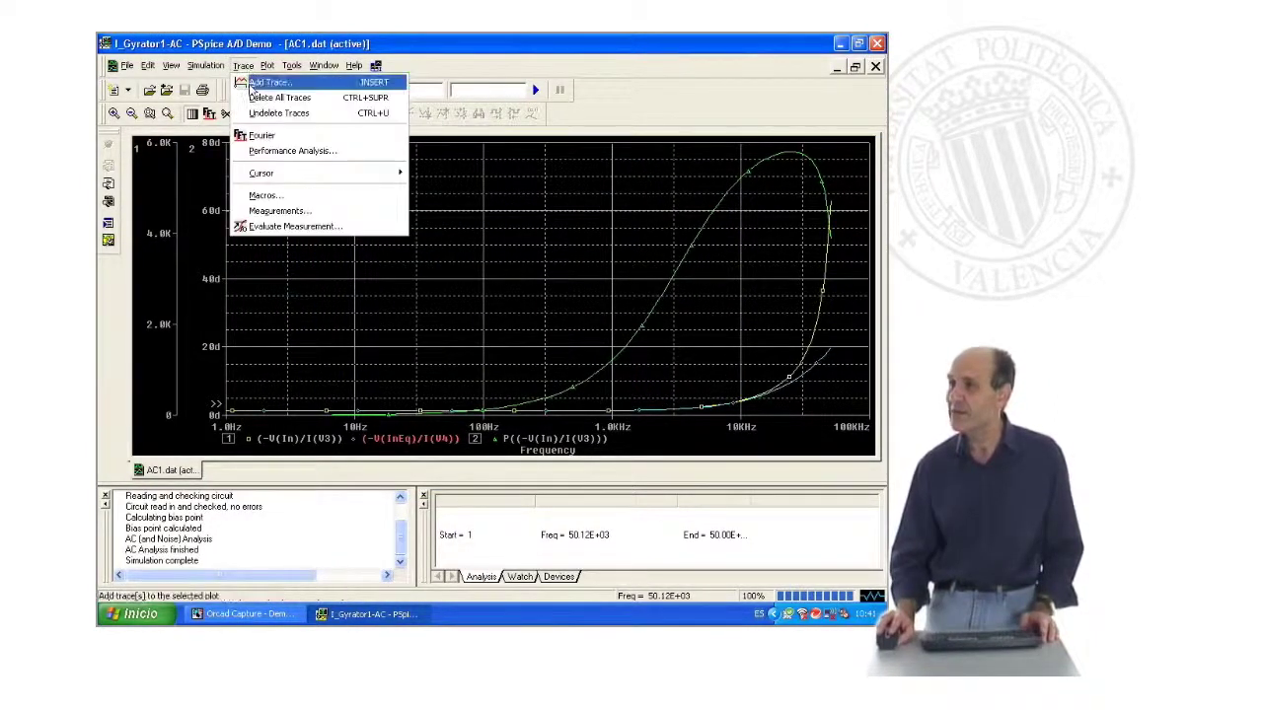
left_click(259, 81)
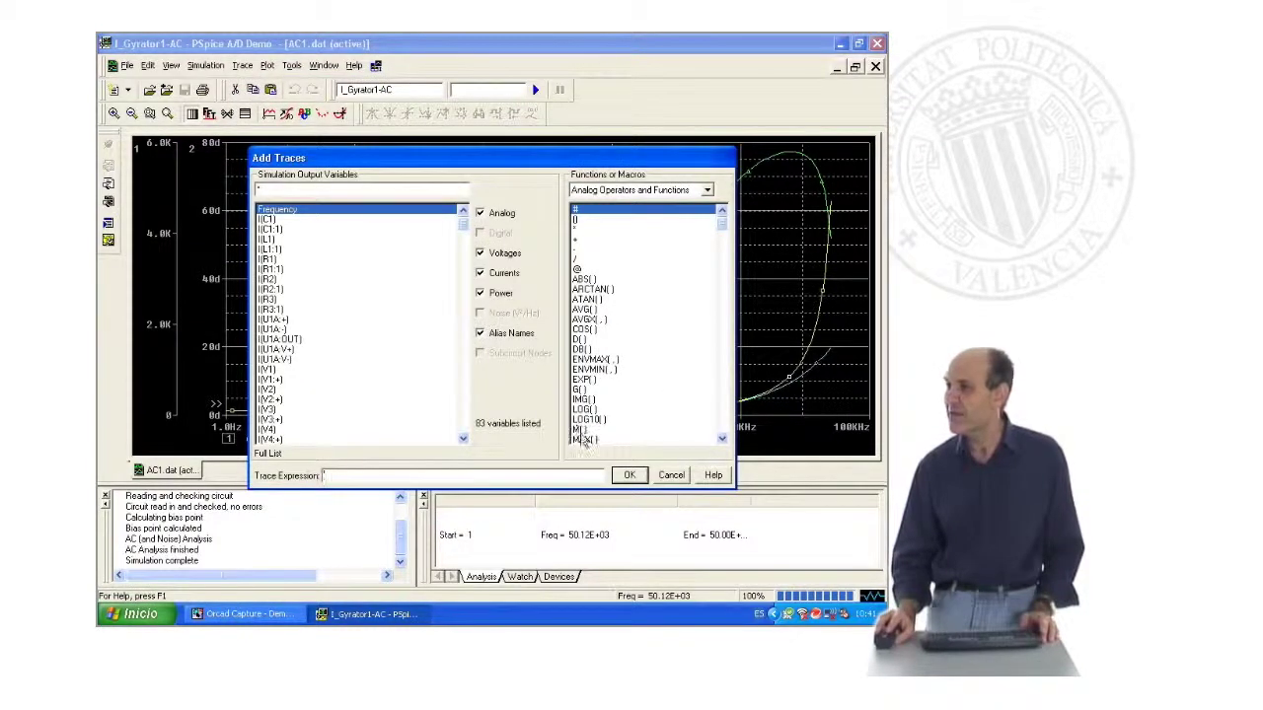
left_click(723, 439)
left_click(724, 439)
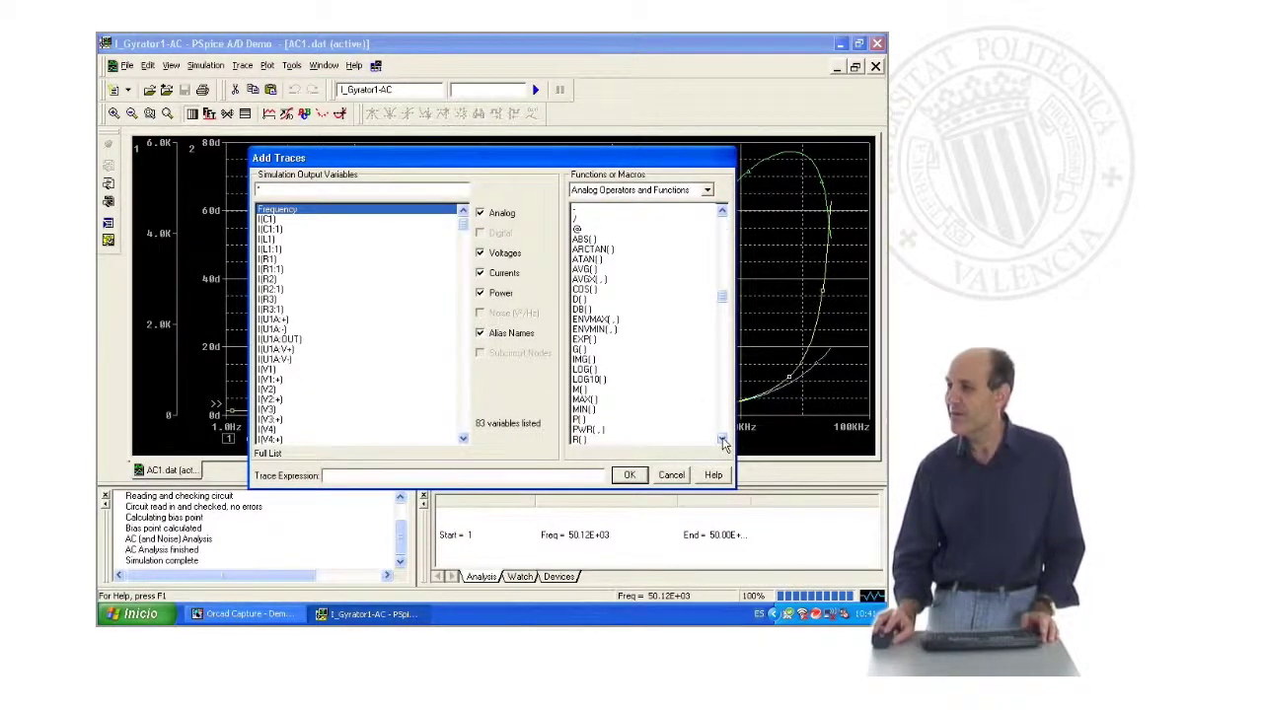
left_click(591, 423)
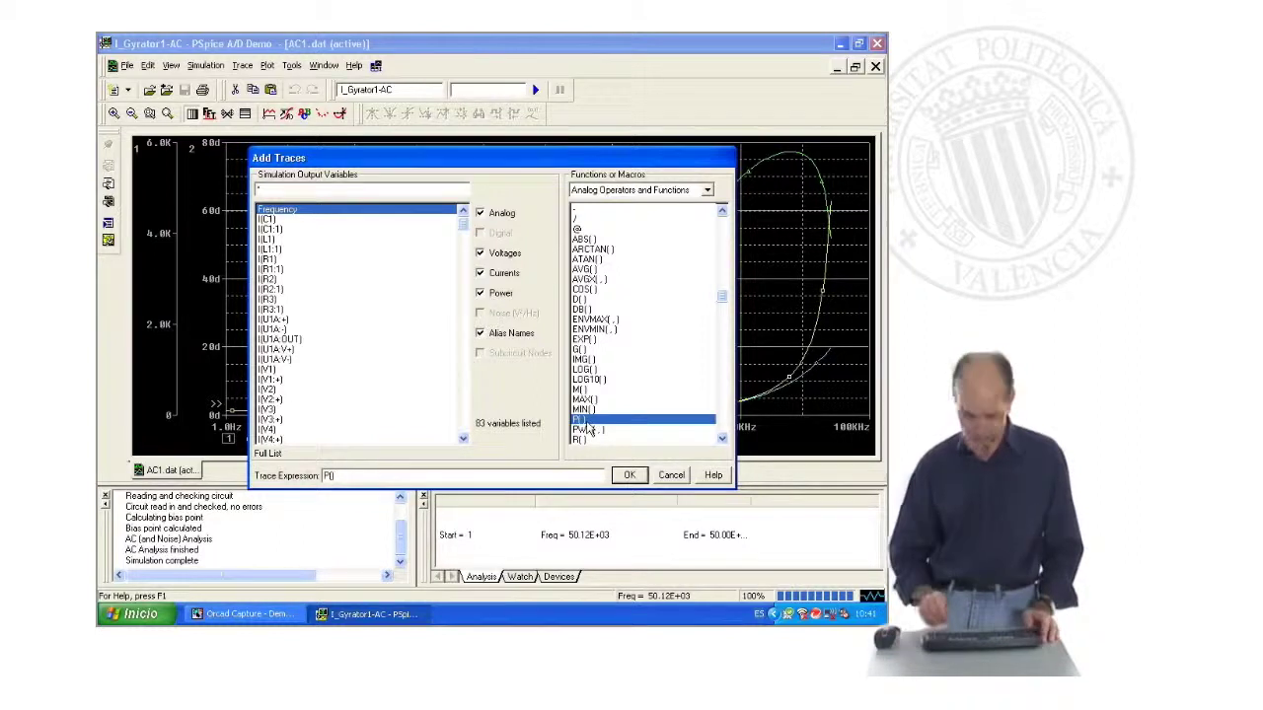
type("(-V(InEq)/I(V4)")
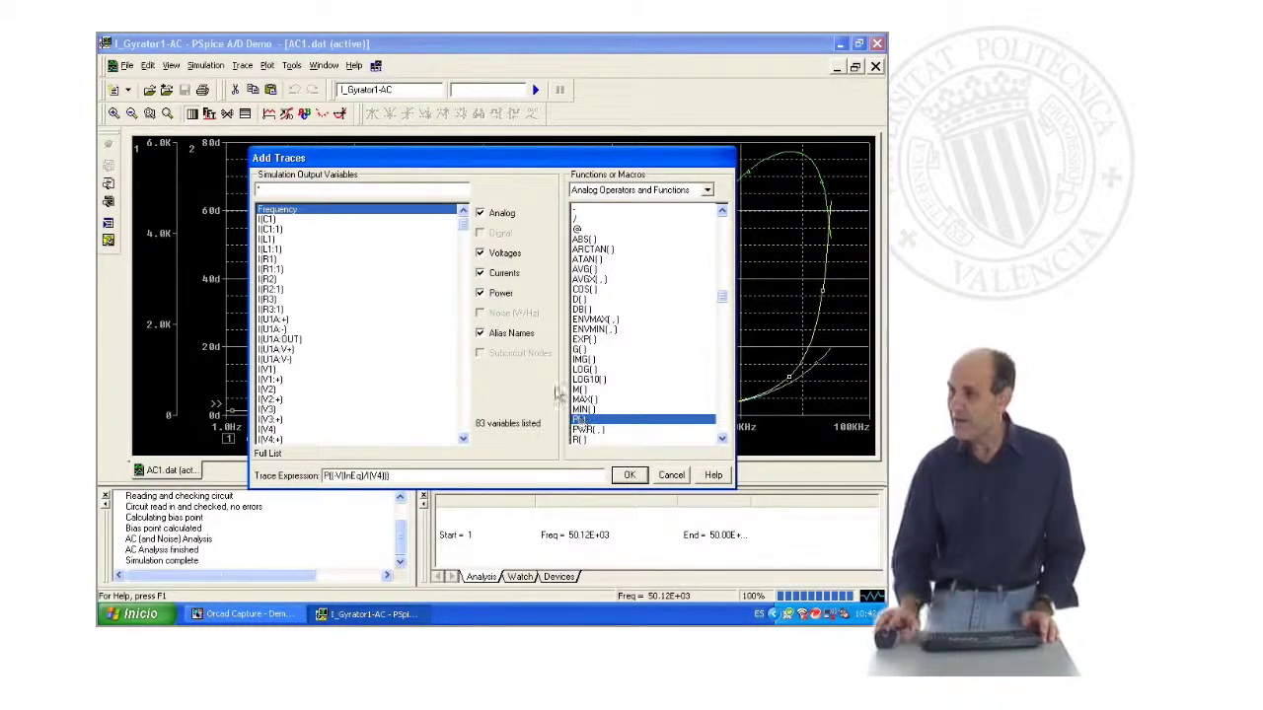
left_click(627, 478)
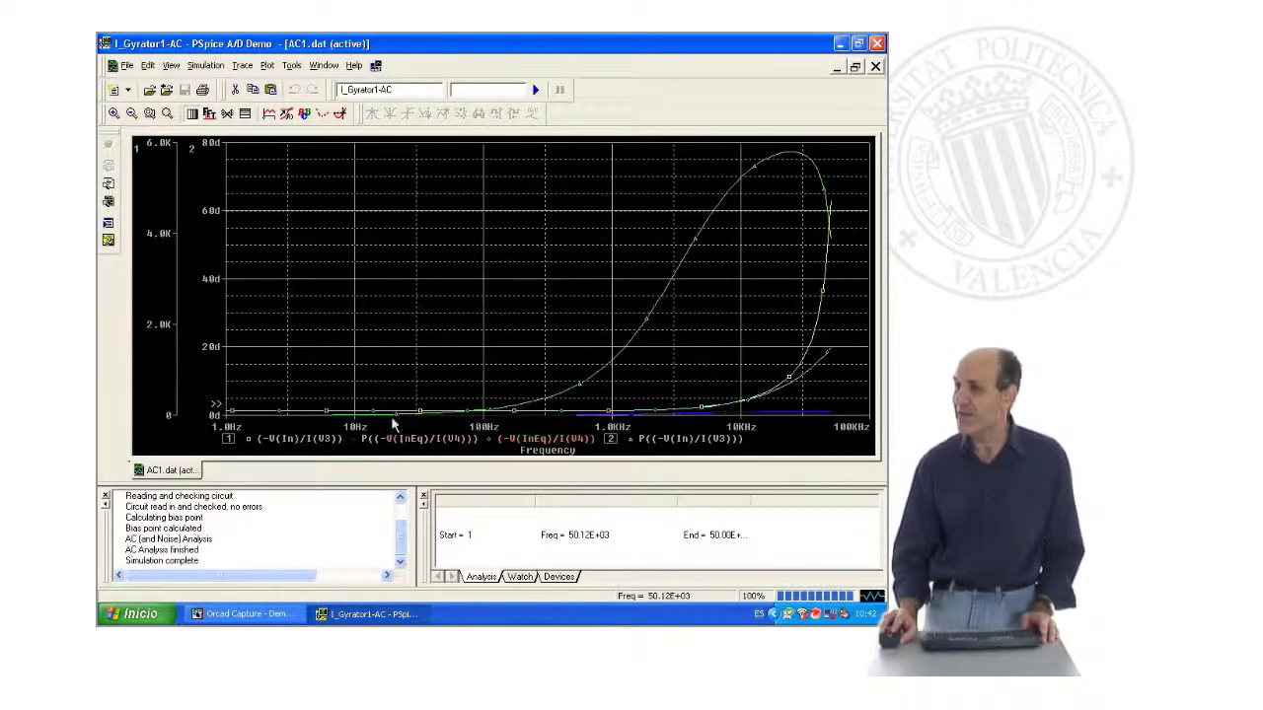
Delete the misplaced equivalent-circuit phase trace, then paste the copied P((-V(InEq)/I(V4))) trace
left_click(150, 70)
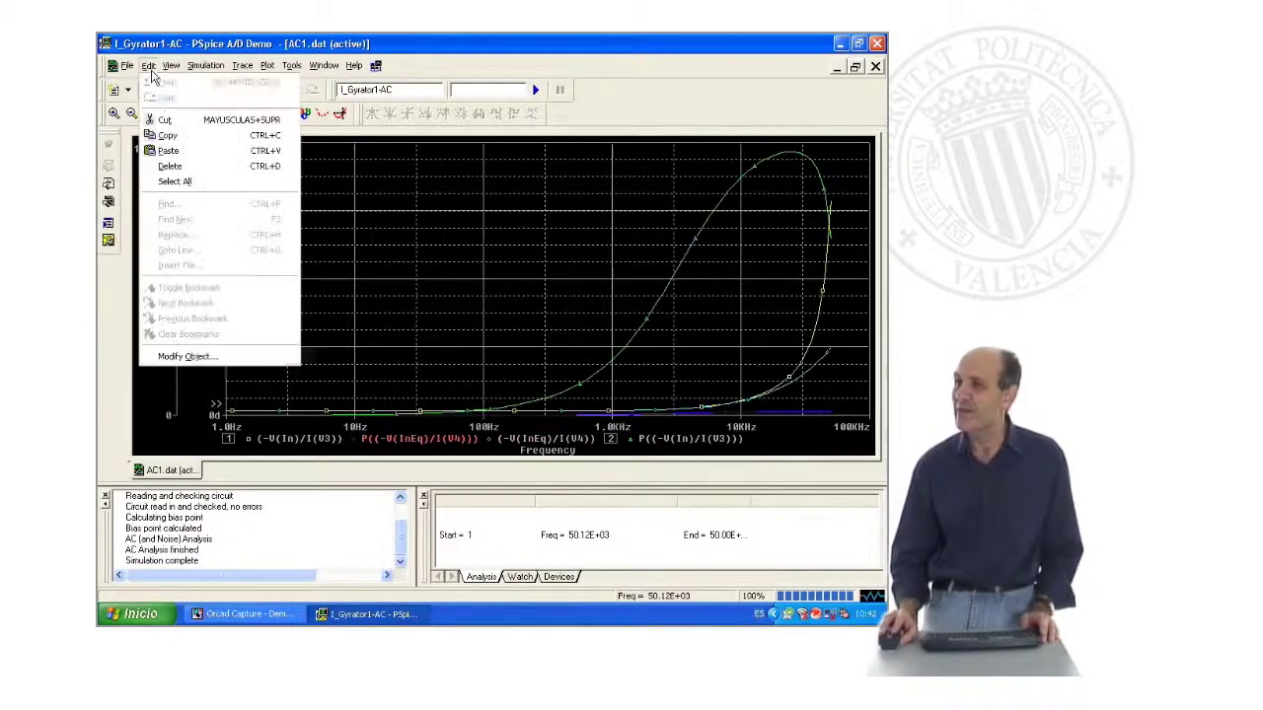
left_click(170, 165)
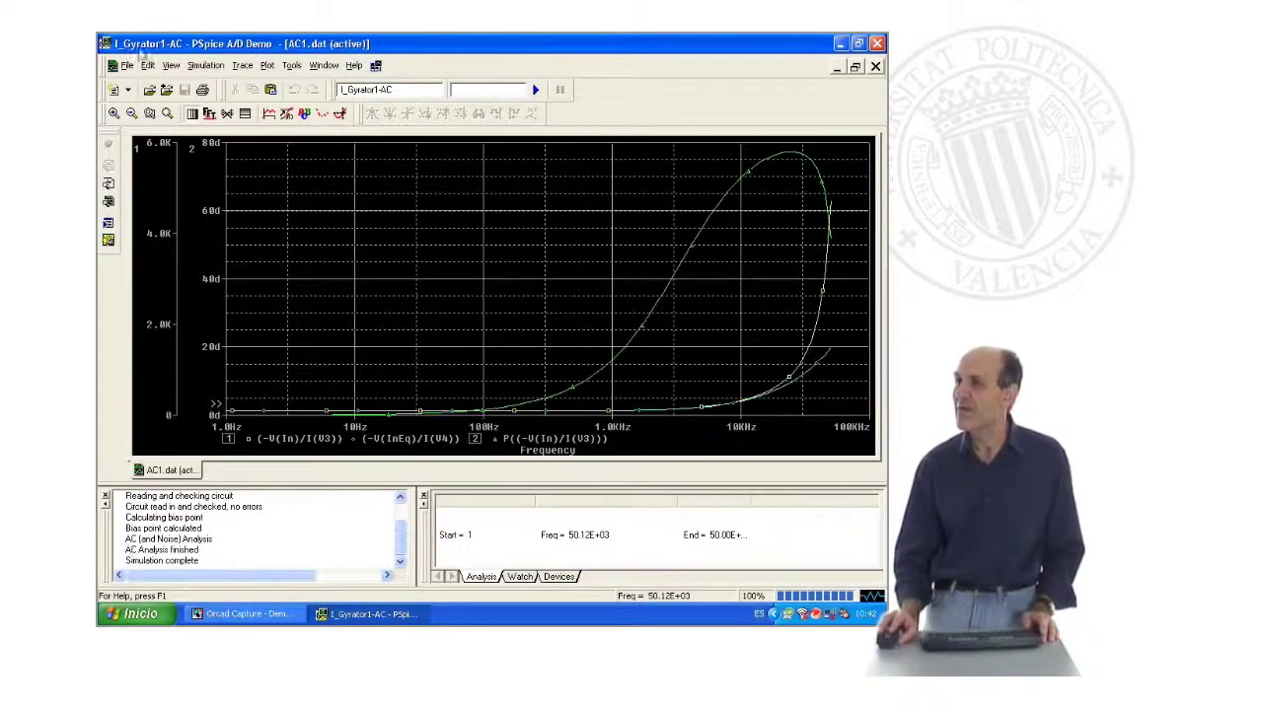
left_click(148, 66)
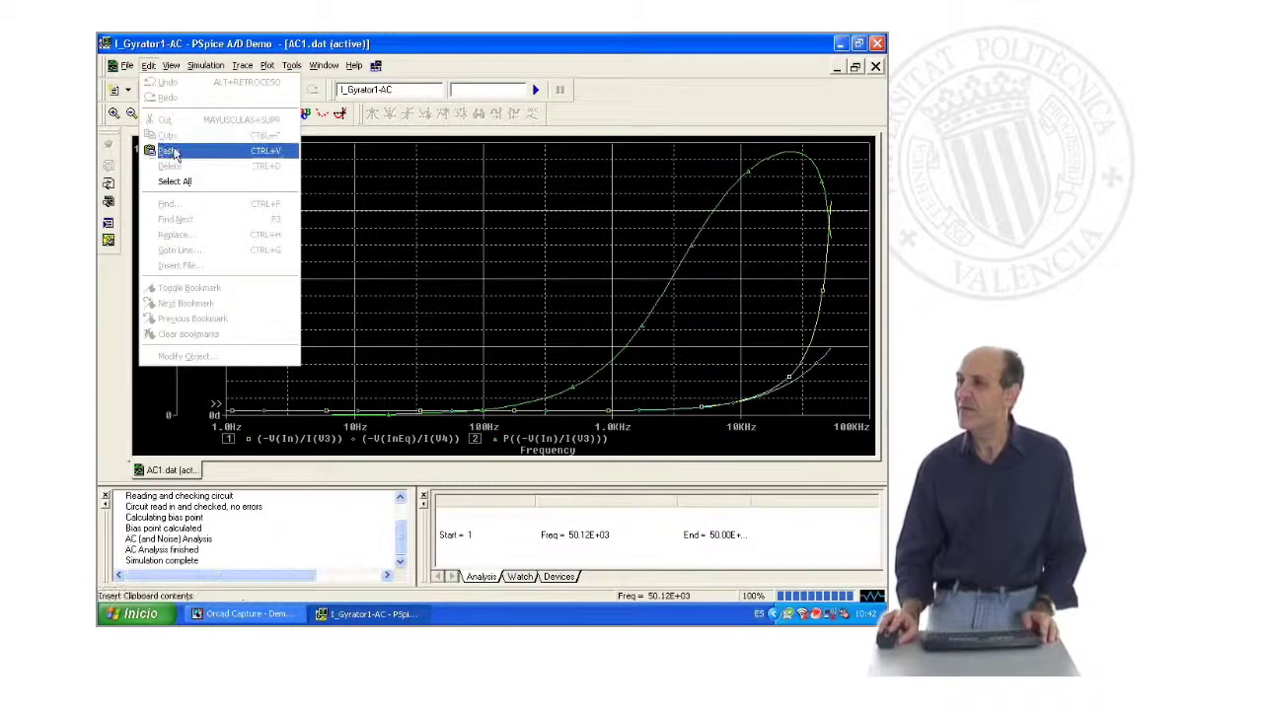
left_click(173, 151)
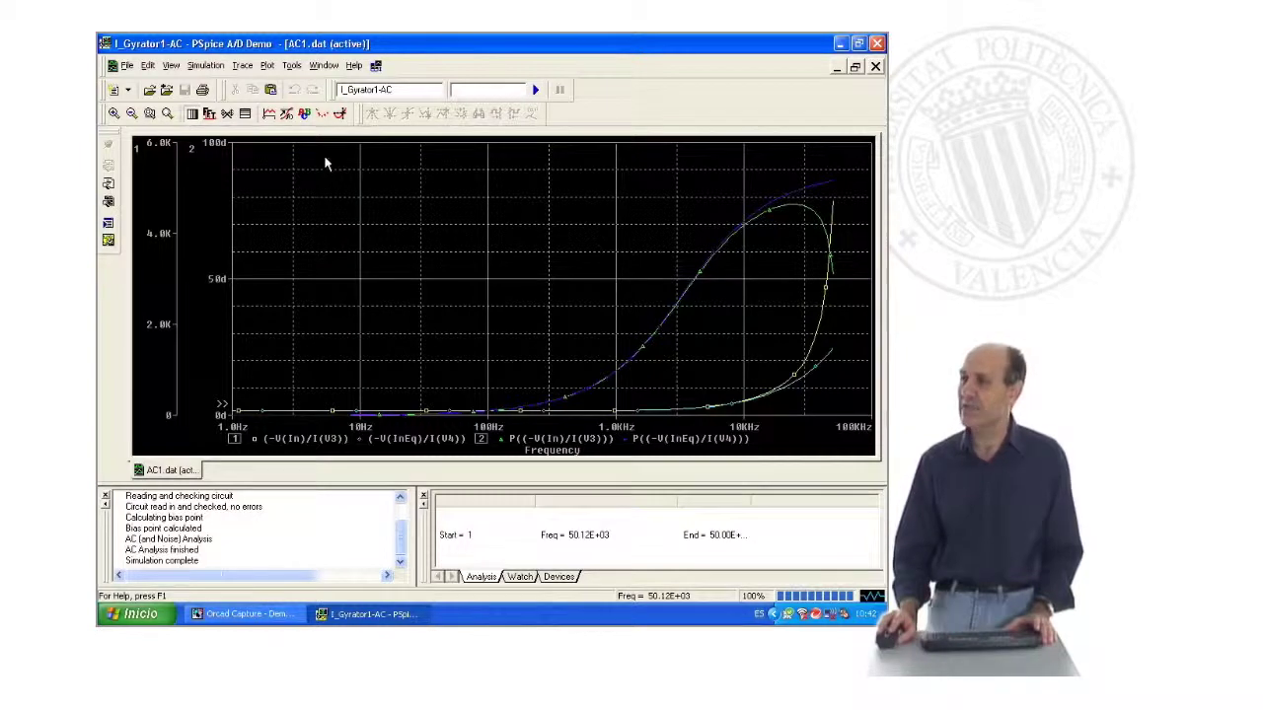
Save the current plot as display 'Analisis' in the local AC1.prb file
left_click(323, 65)
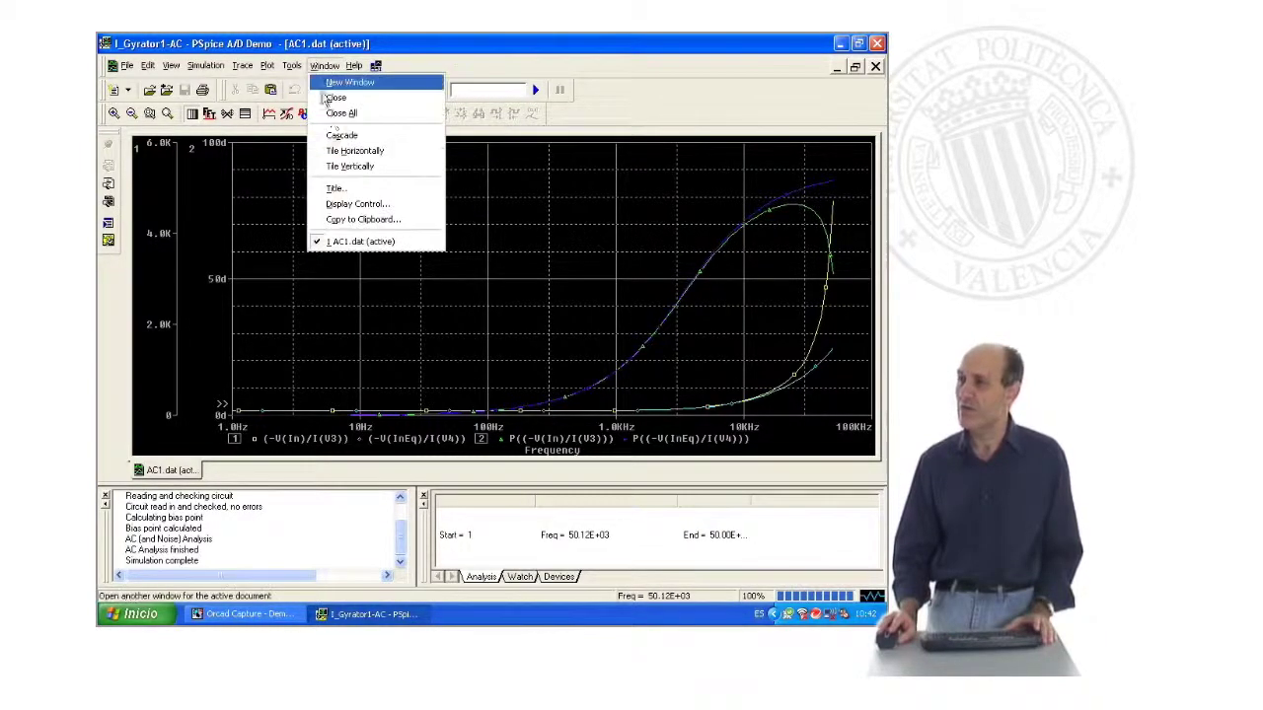
left_click(357, 204)
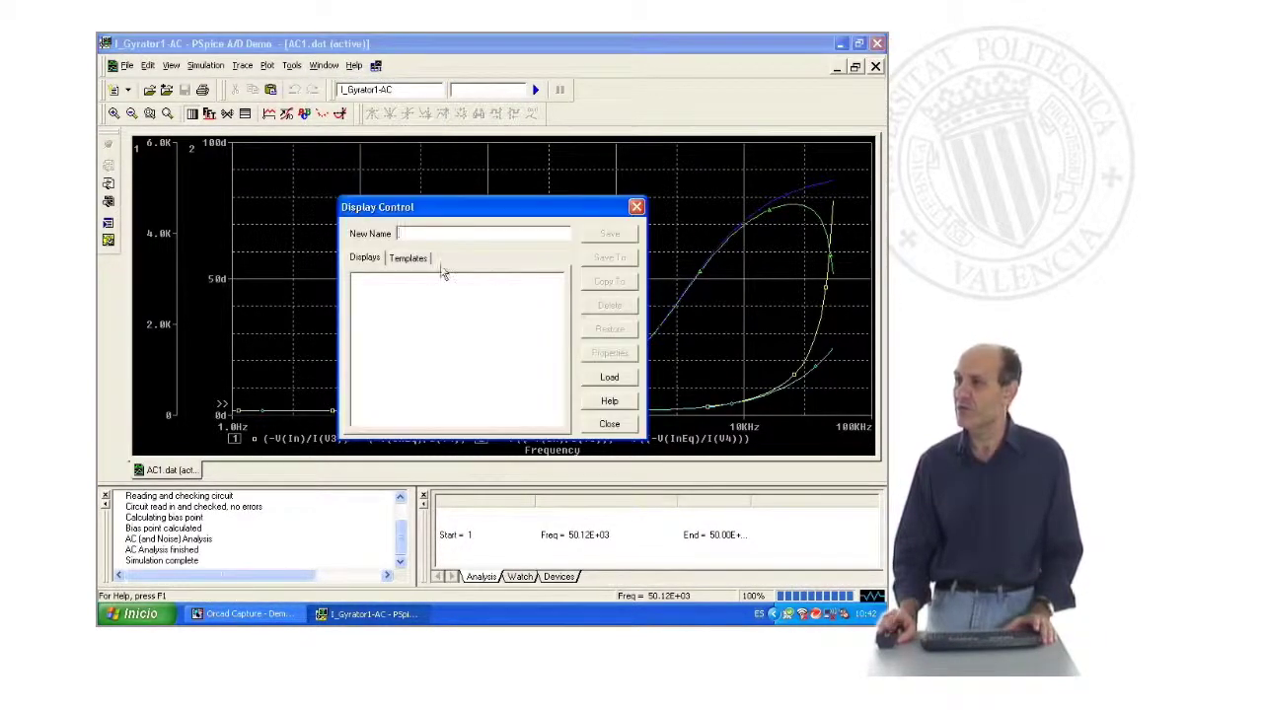
type("Analisis")
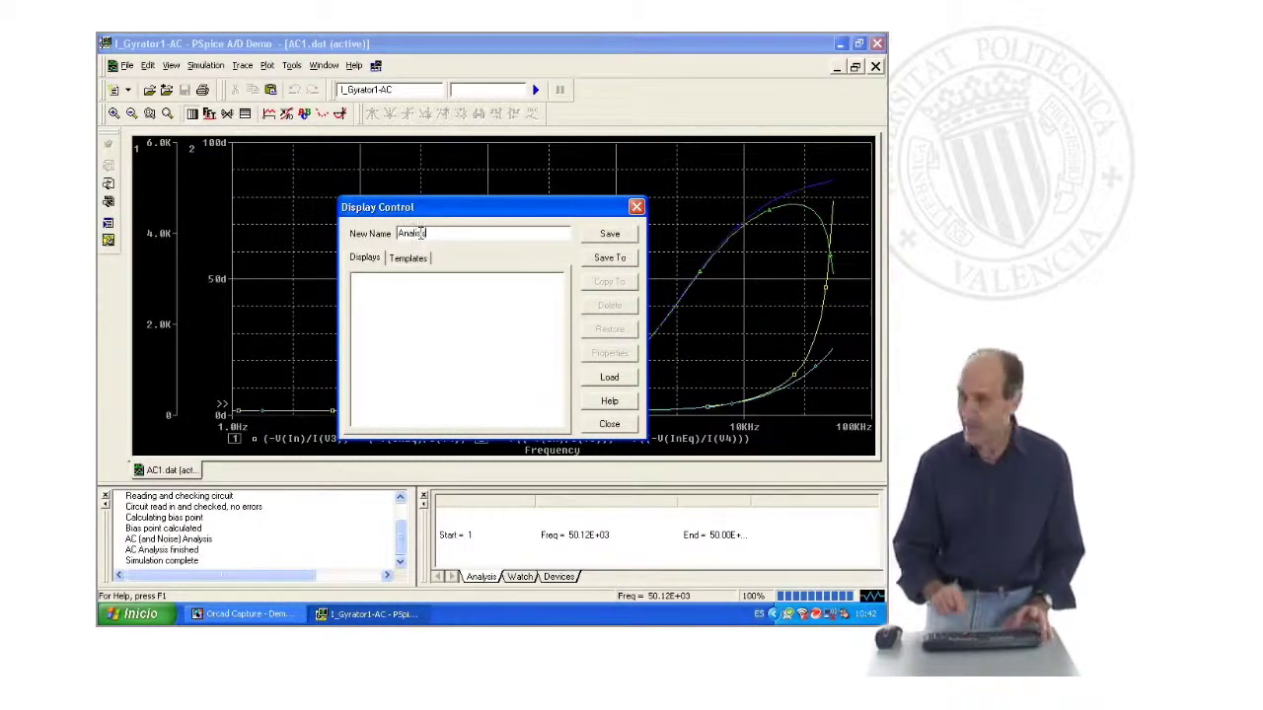
left_click(609, 259)
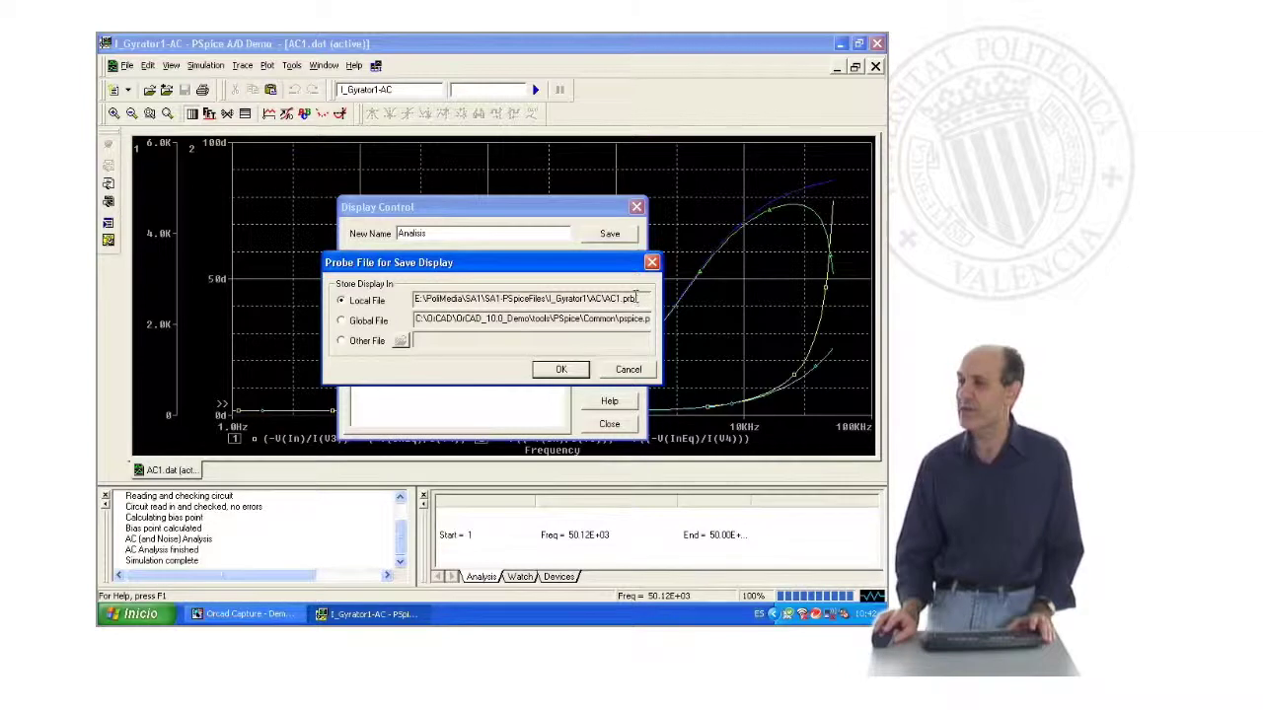
left_click(563, 369)
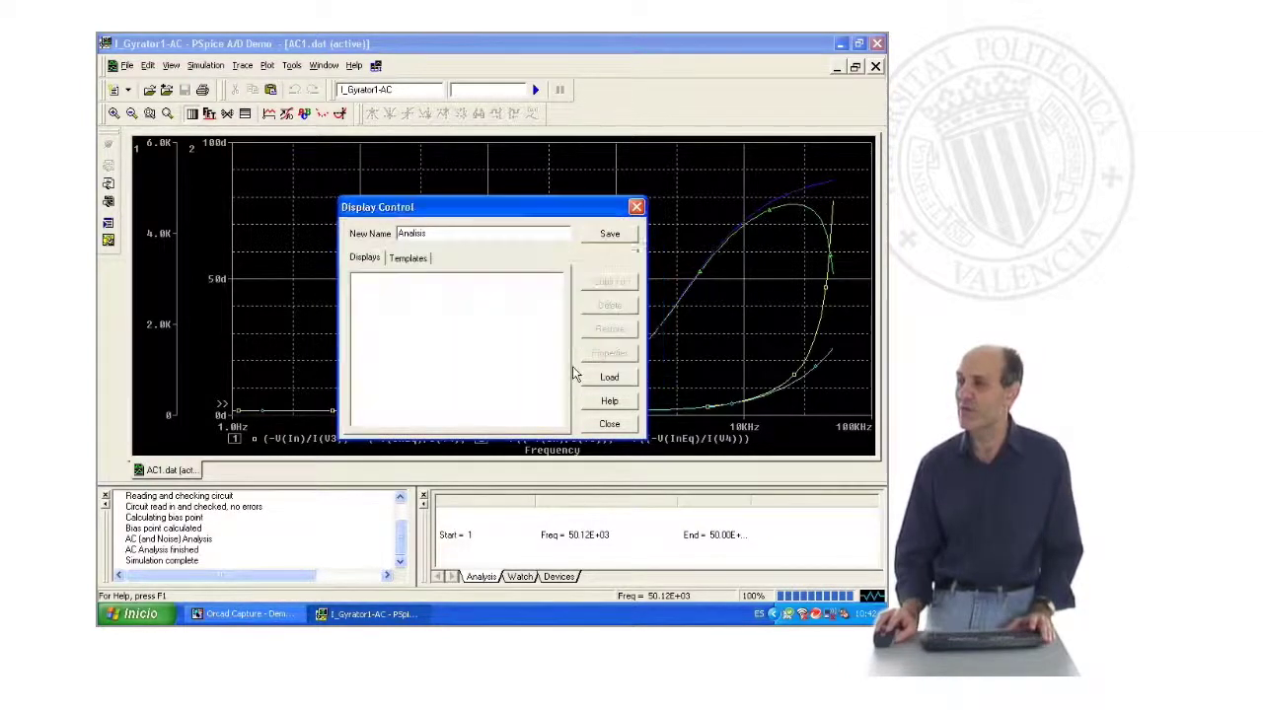
left_click(607, 234)
left_click(459, 364)
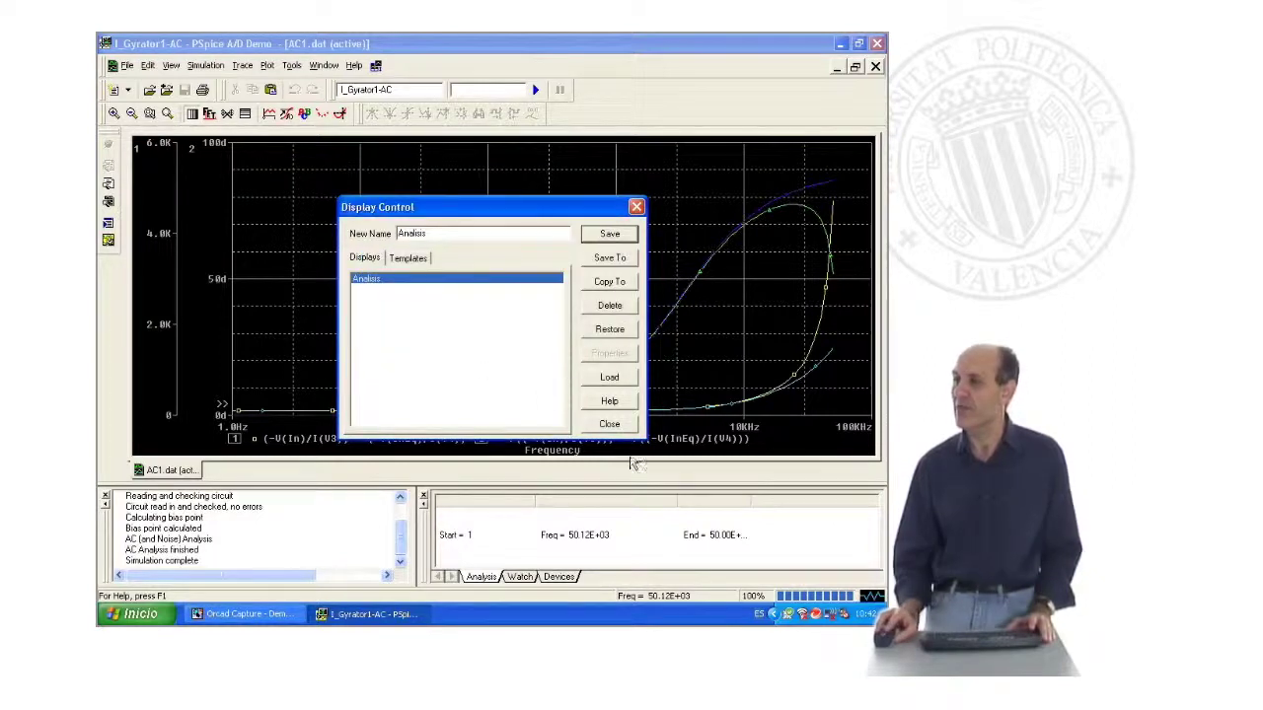
left_click(610, 425)
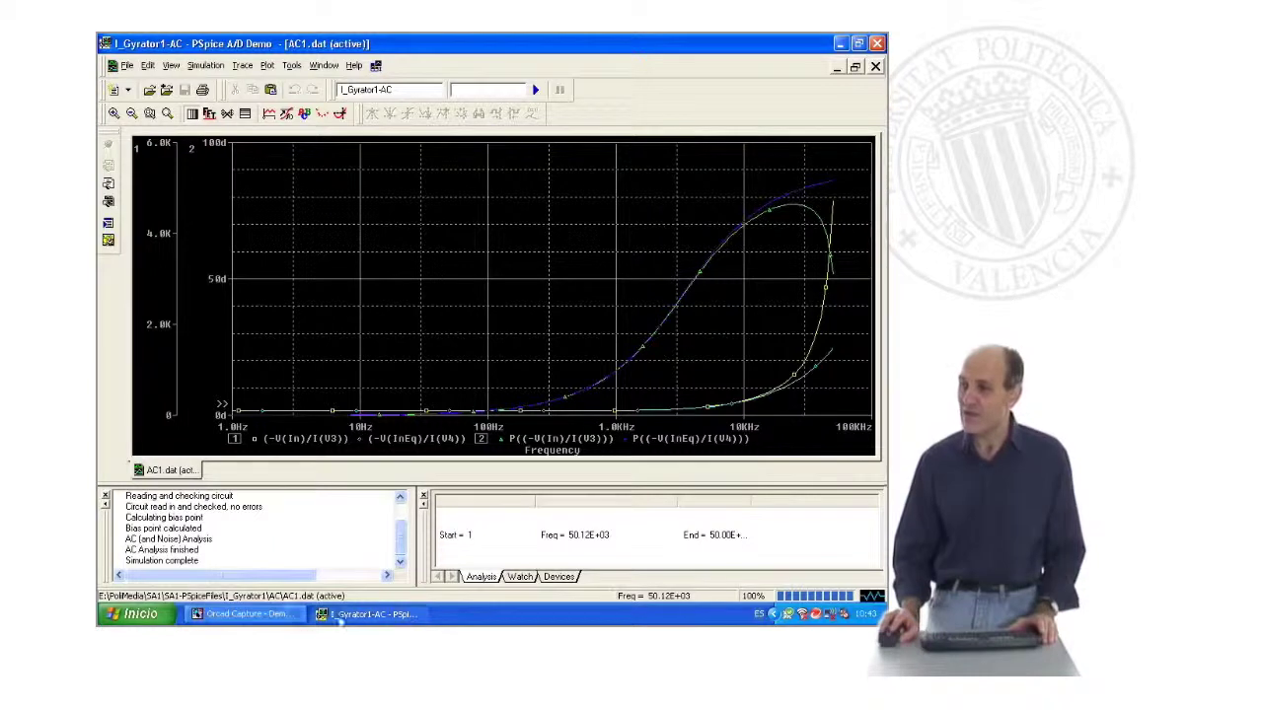
In Capture's SA1 project, activate the I_Gyrator2-AC profile and open I_Gyrator2 PAGE1
left_click(266, 612)
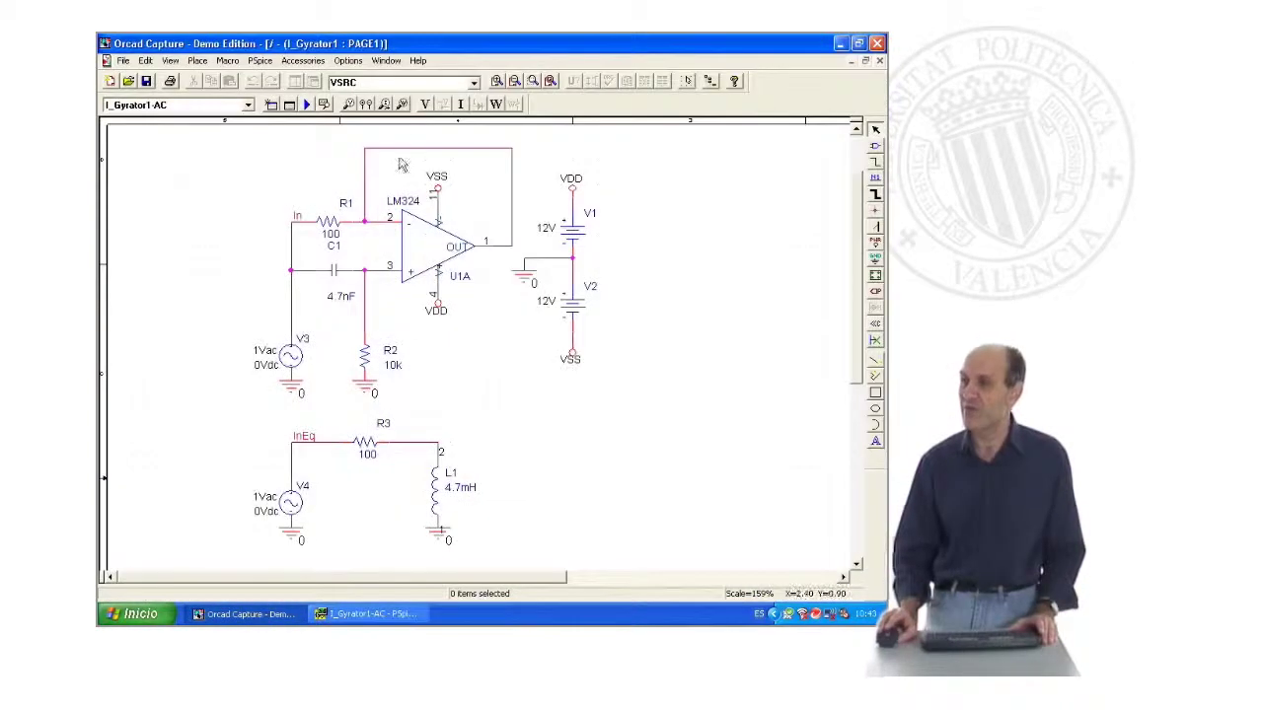
left_click(361, 64)
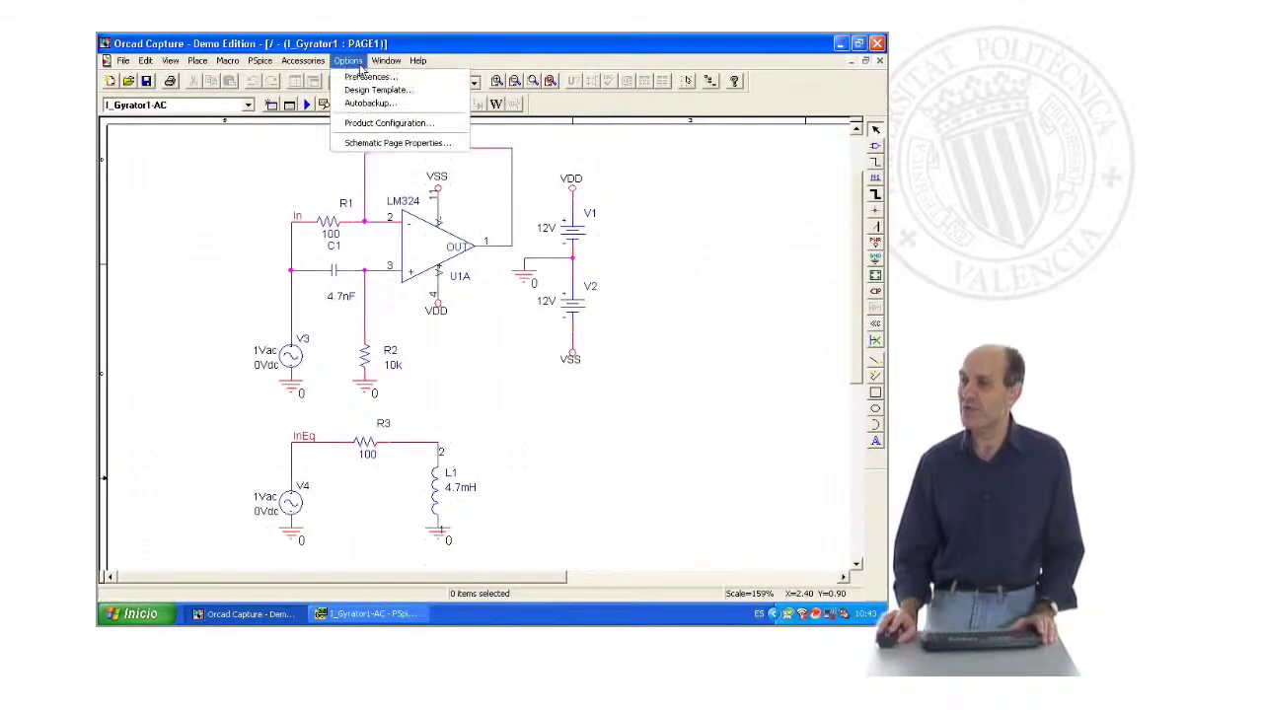
mouse_move(386, 60)
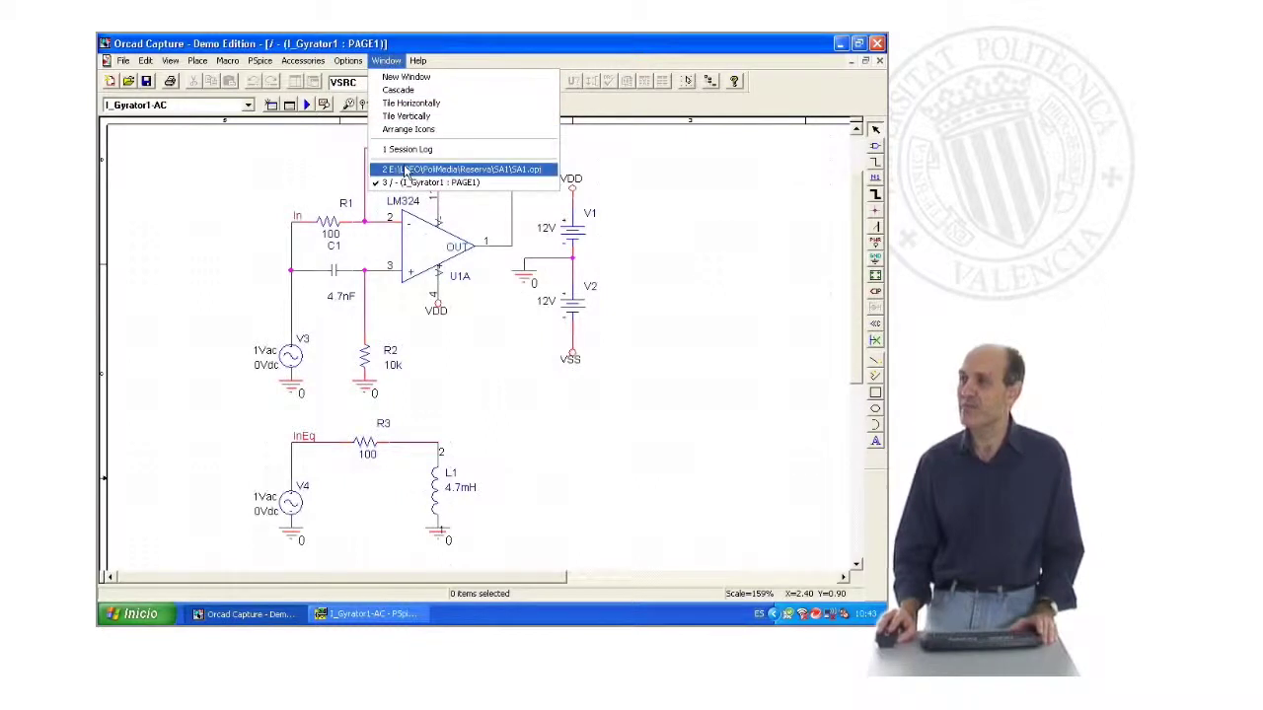
left_click(406, 170)
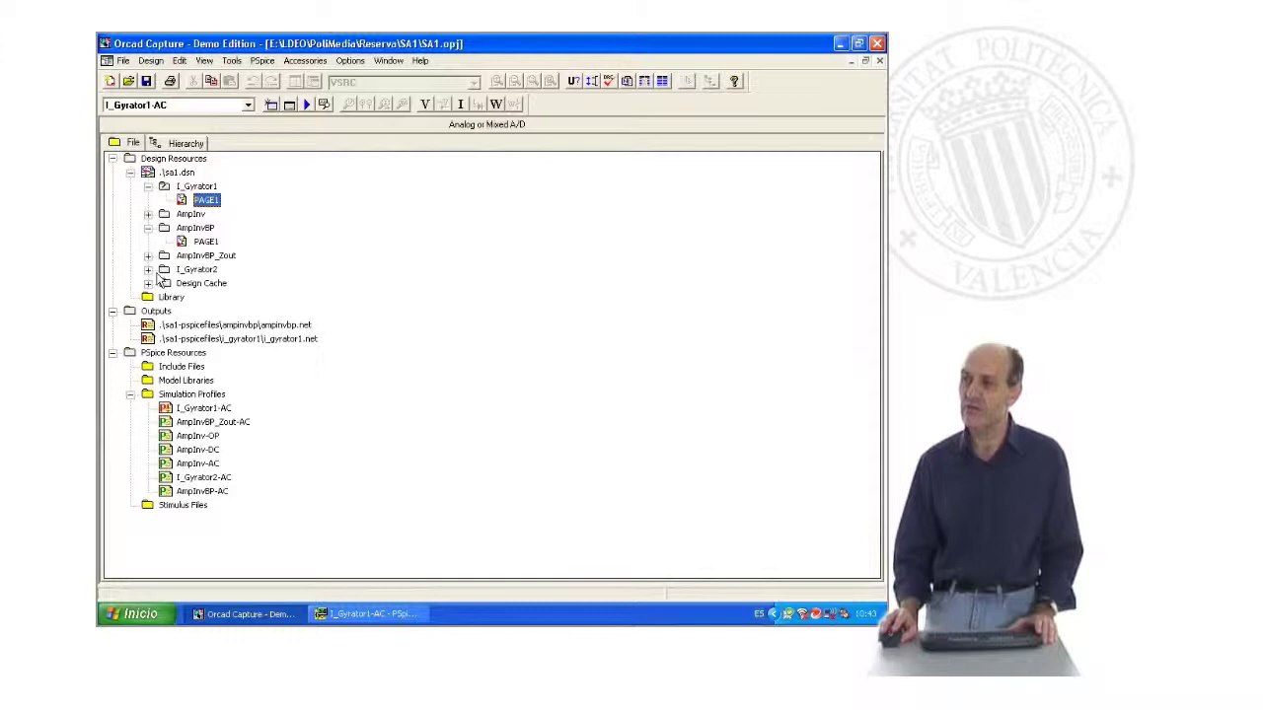
left_click(210, 478)
right_click(244, 480)
left_click(279, 542)
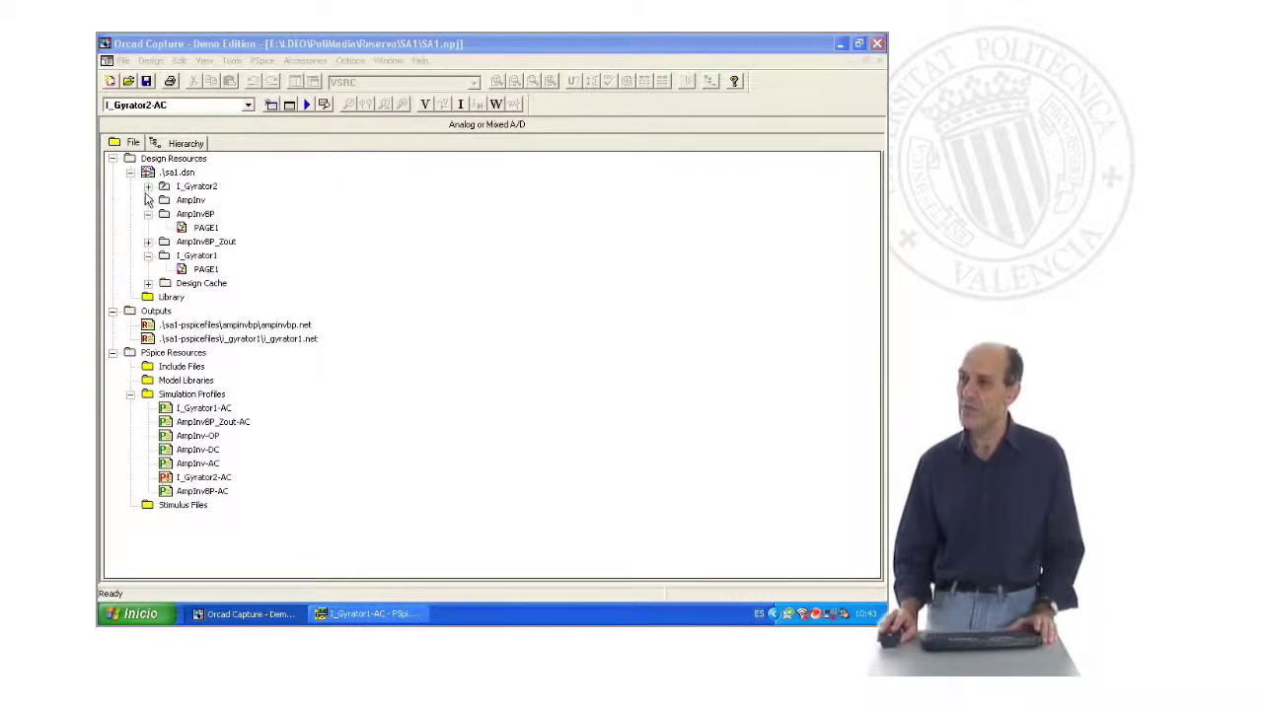
left_click(147, 187)
double_click(205, 200)
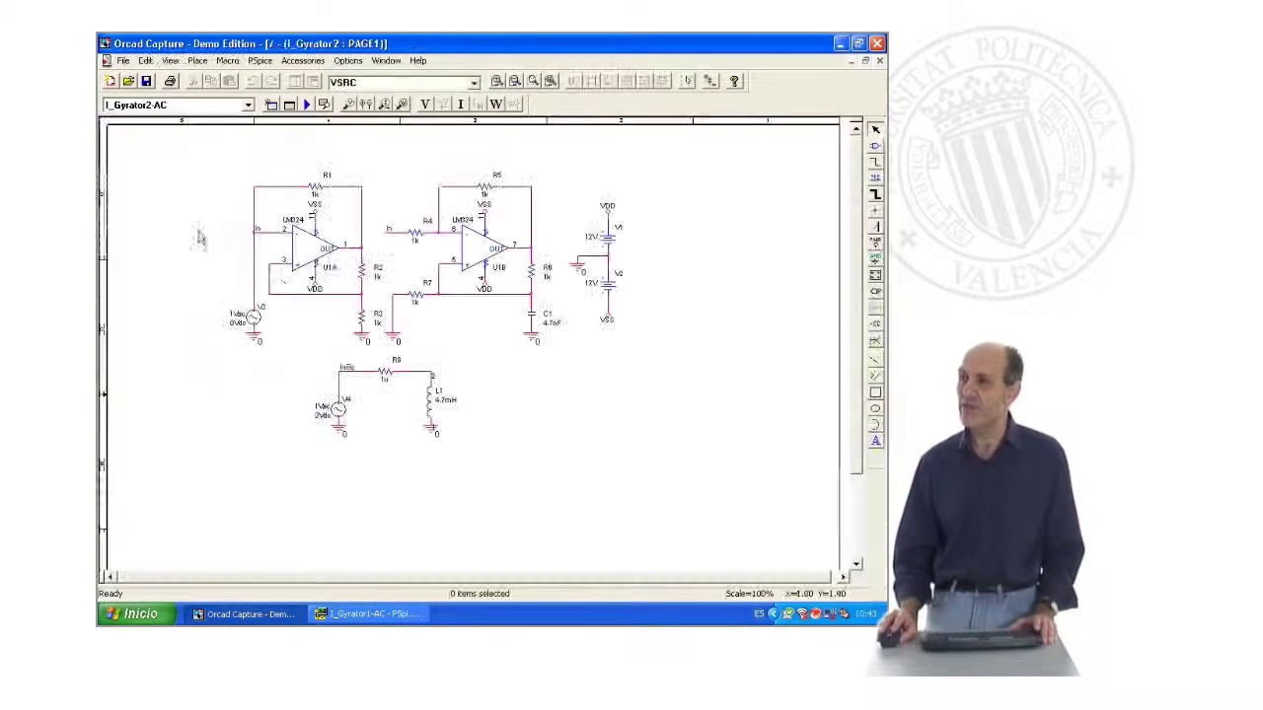
Fit the whole I_Gyrator2 schematic in view and run the PSpice AC simulation
left_click(170, 60)
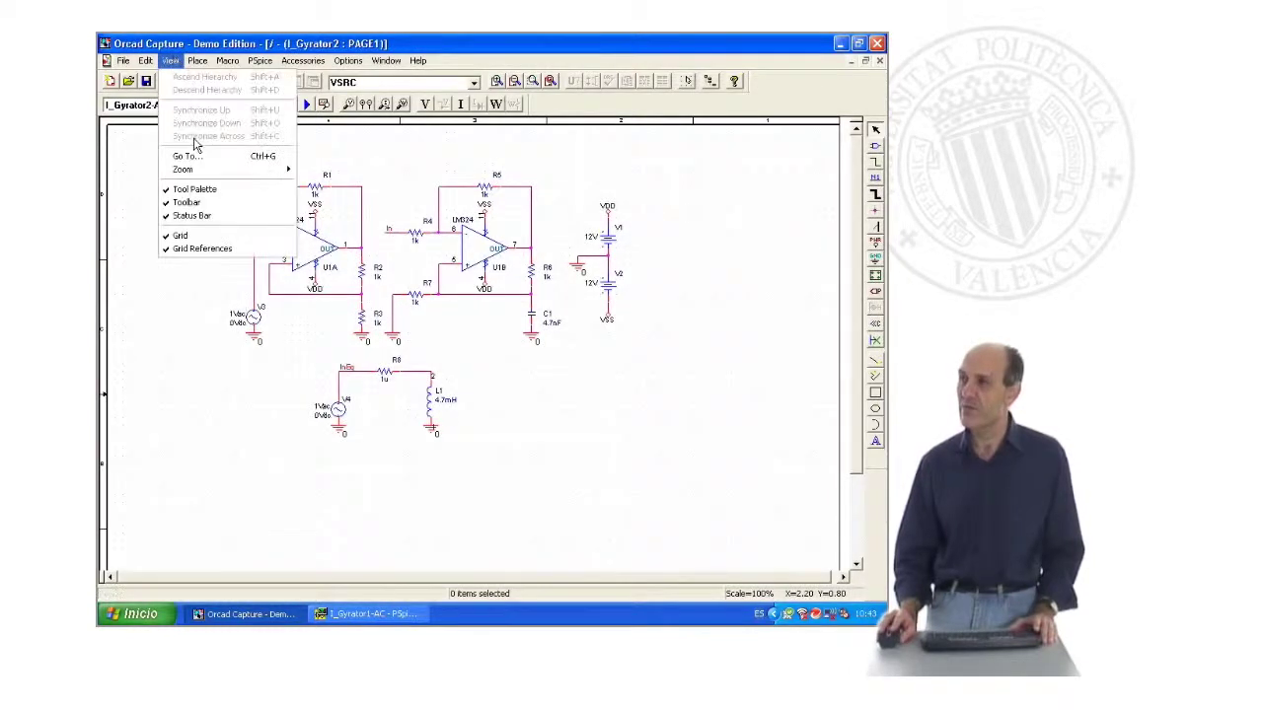
mouse_move(183, 169)
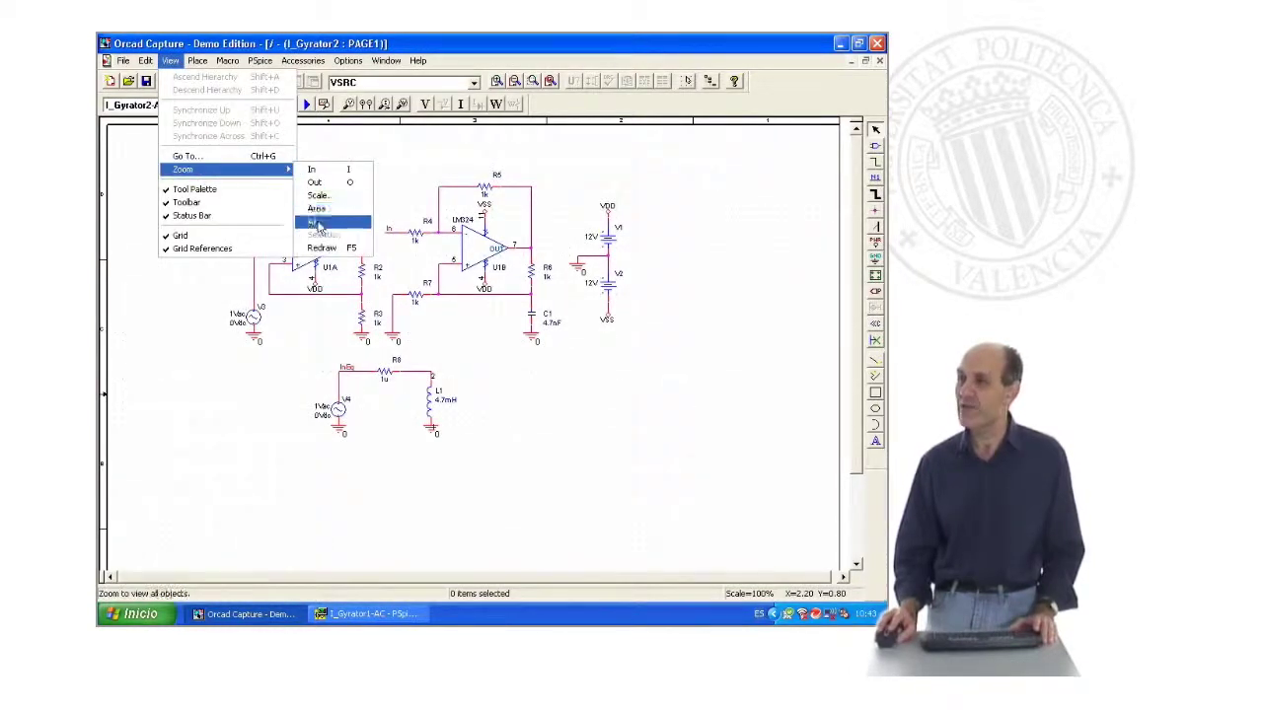
left_click(318, 226)
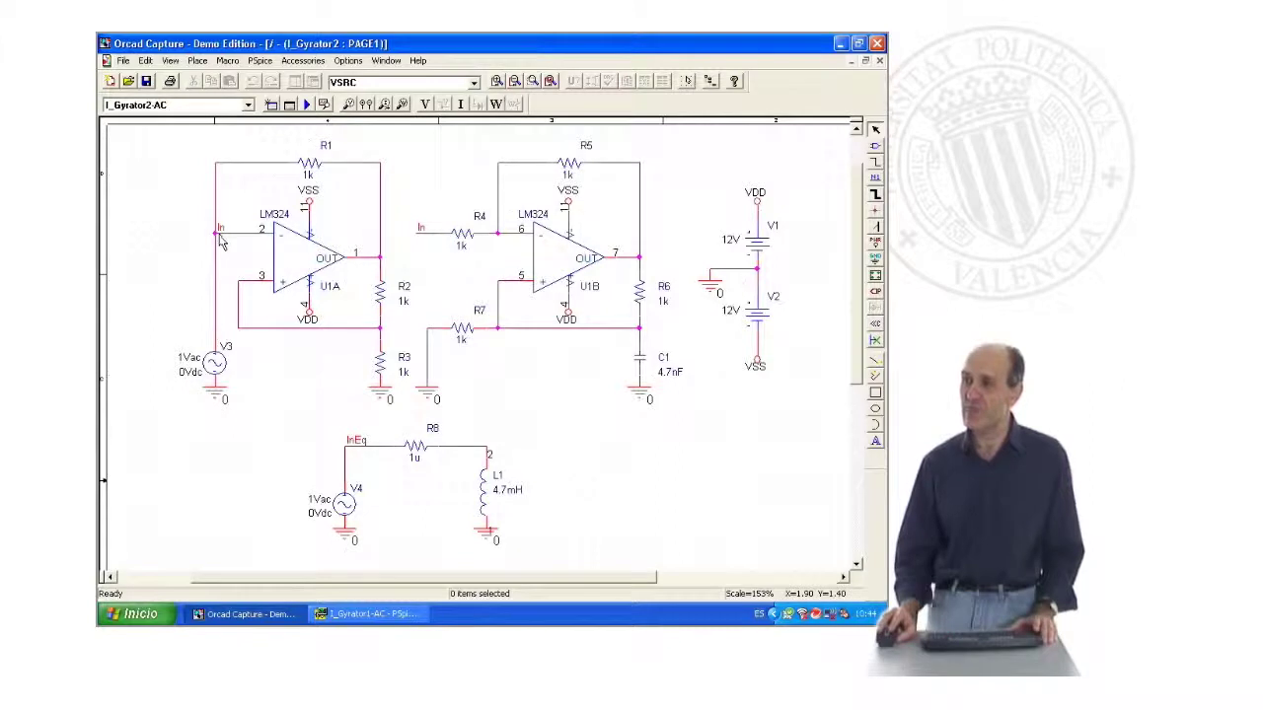
left_click(308, 105)
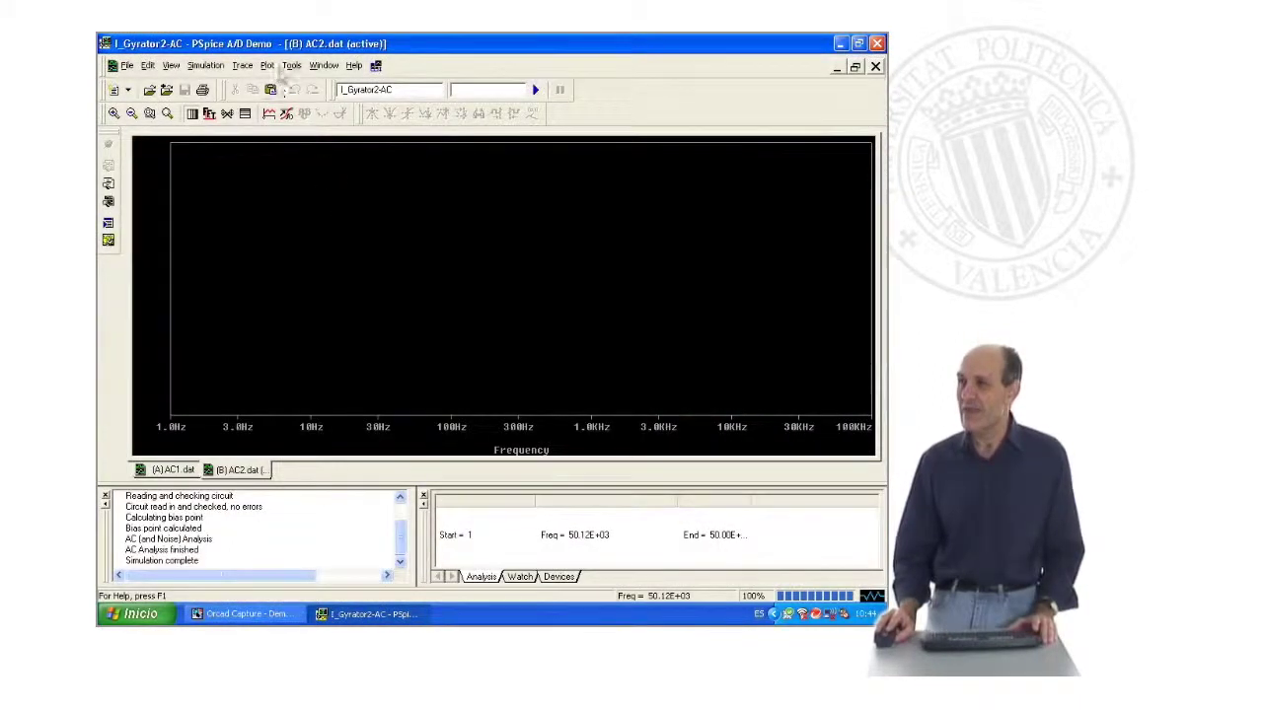
Load AC1.prb from I_Gyrator1\AC and restore its Analisis display onto the AC2.dat plot
left_click(324, 65)
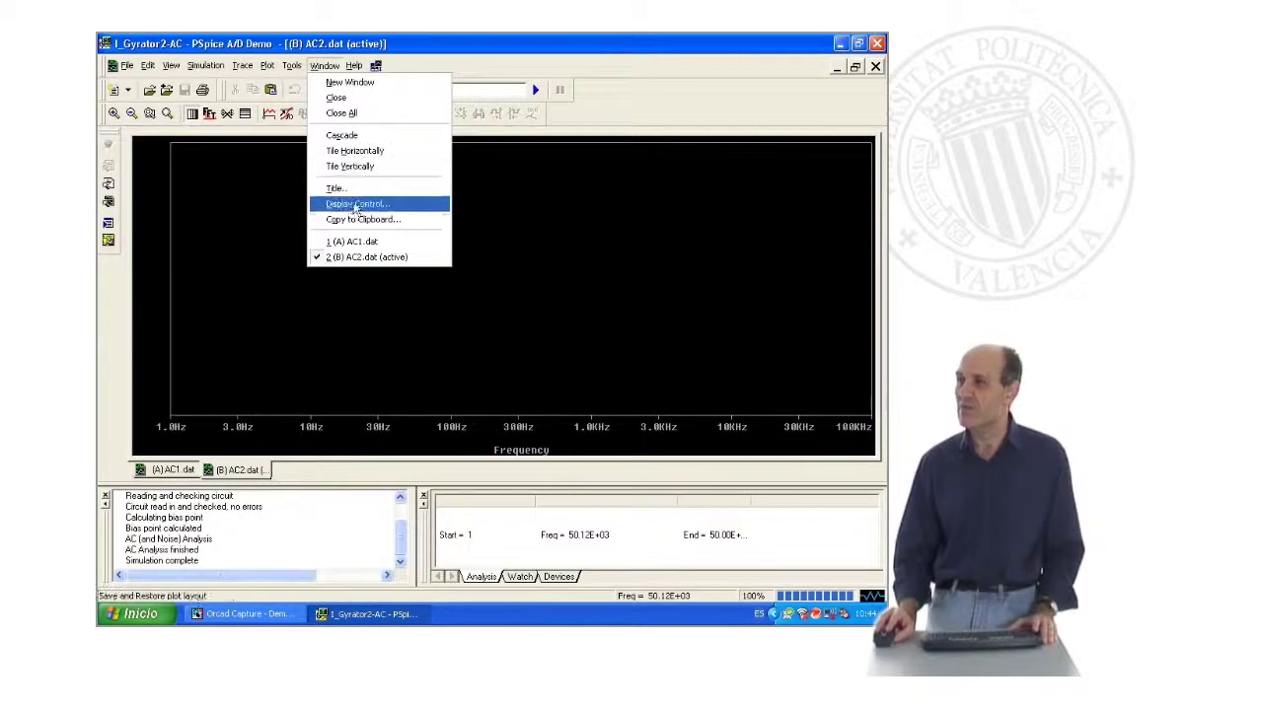
left_click(355, 204)
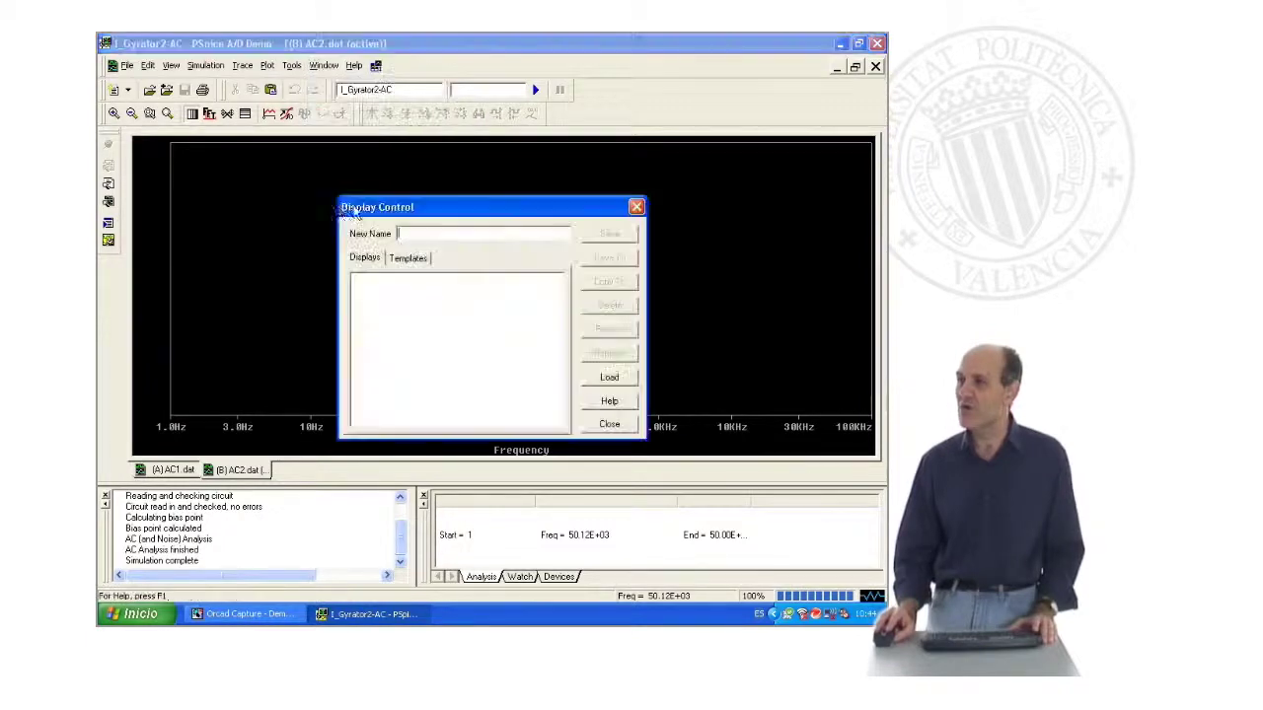
left_click(609, 379)
left_click(415, 91)
left_click(414, 90)
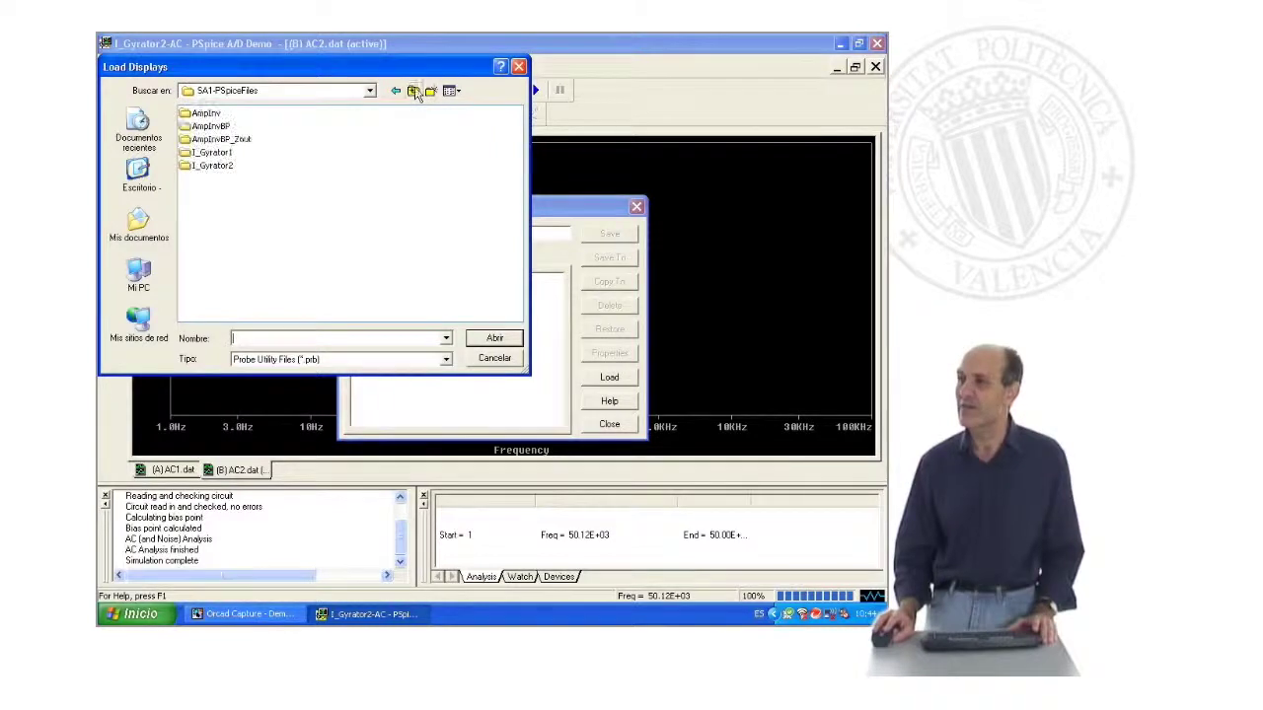
double_click(223, 156)
double_click(194, 114)
left_click(206, 114)
left_click(481, 341)
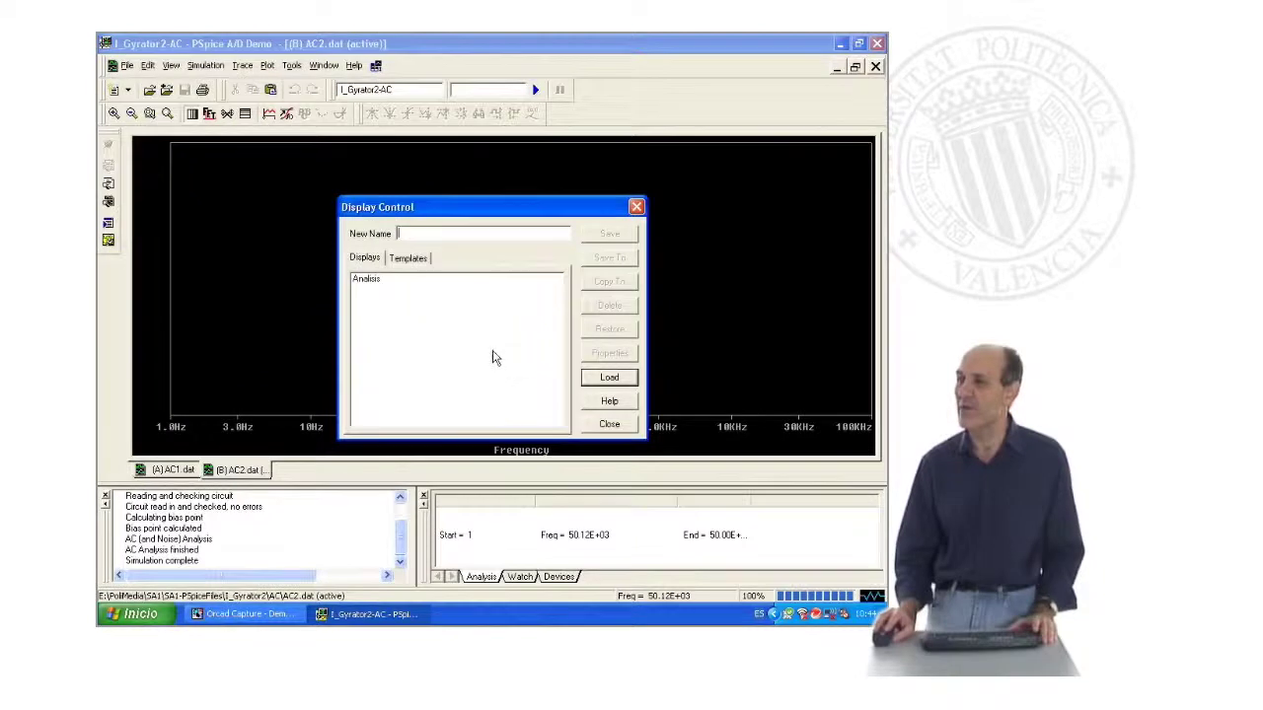
left_click(367, 280)
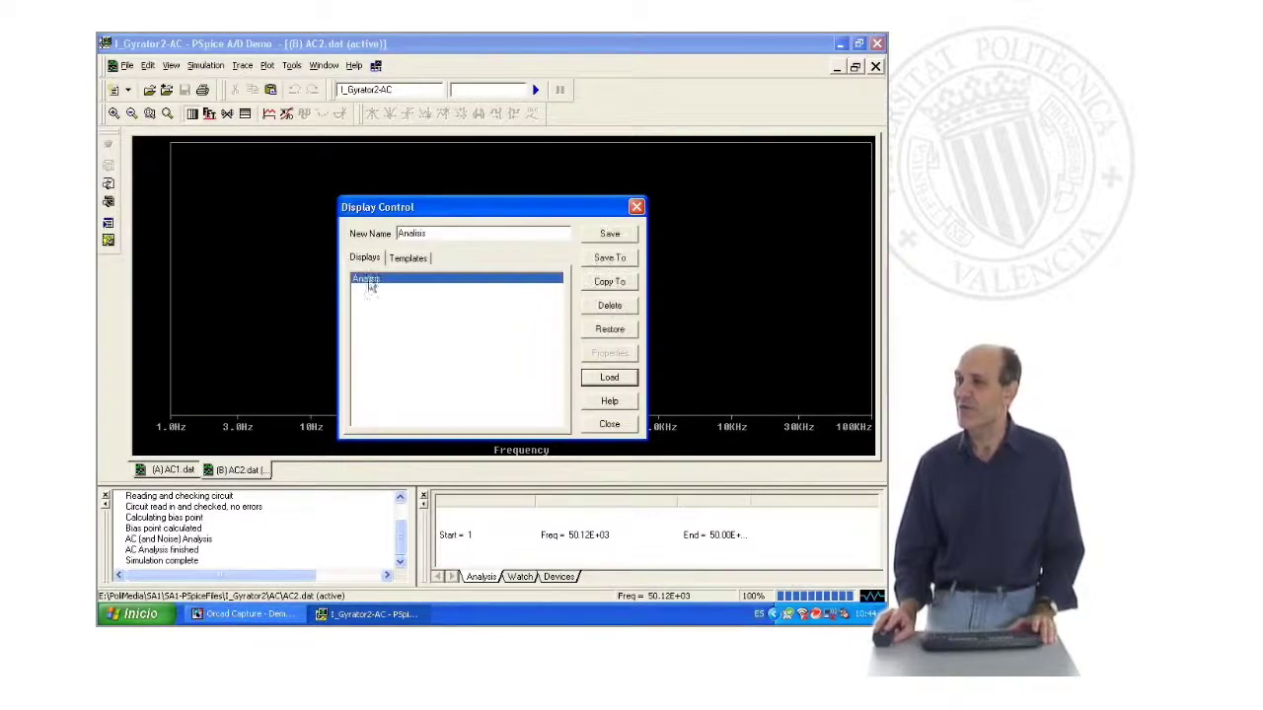
left_click(609, 330)
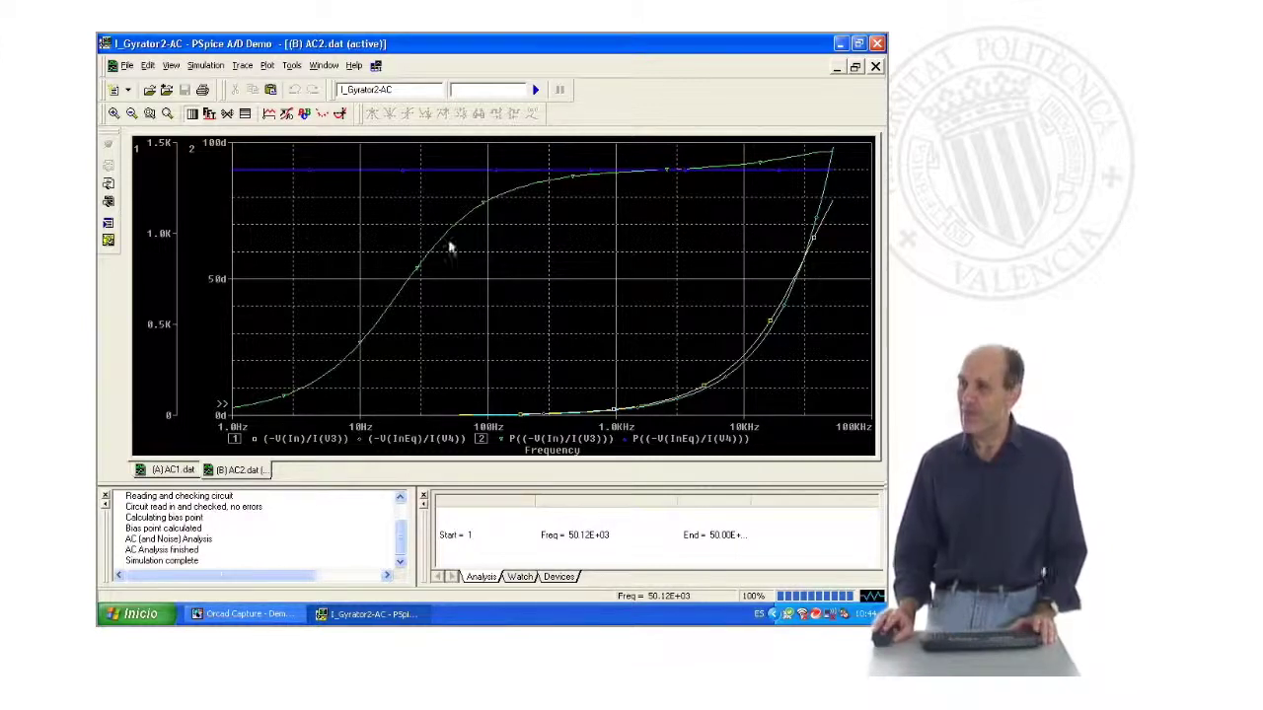
left_click(325, 67)
Stack the AC2 and AC1 plots, then open AC1.dat in a new, maximized plot window
left_click(353, 150)
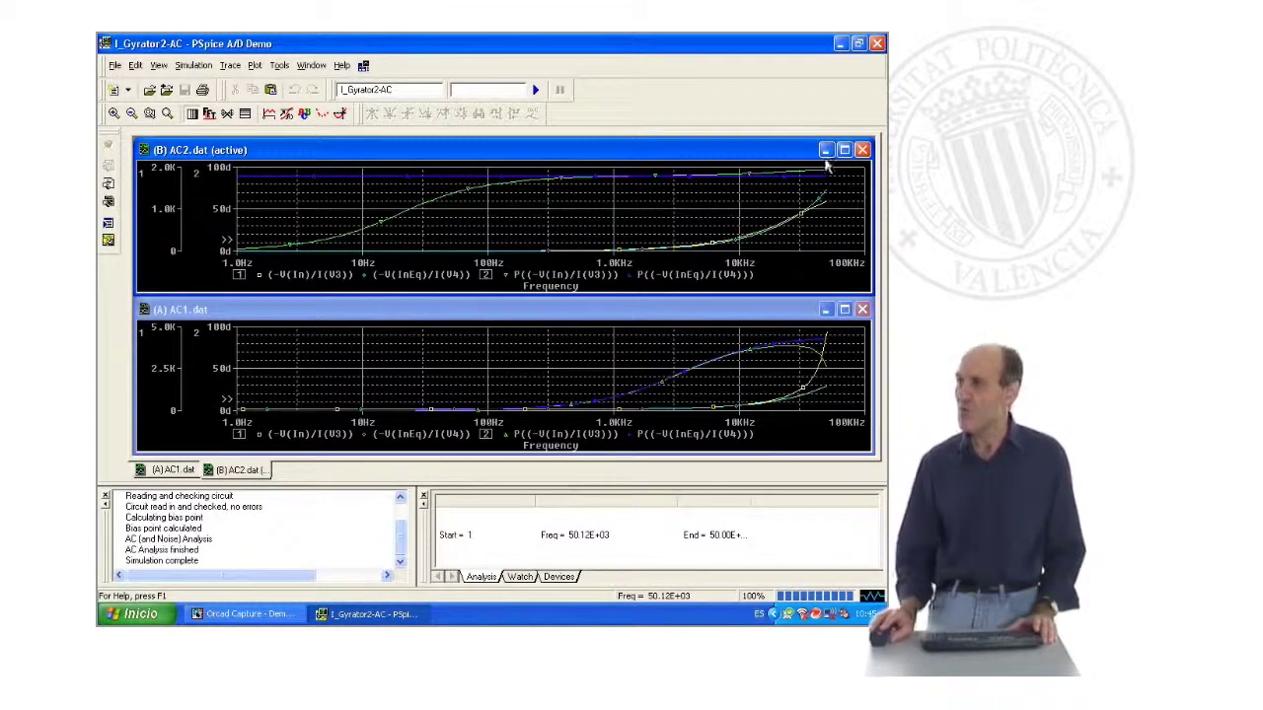
left_click(117, 67)
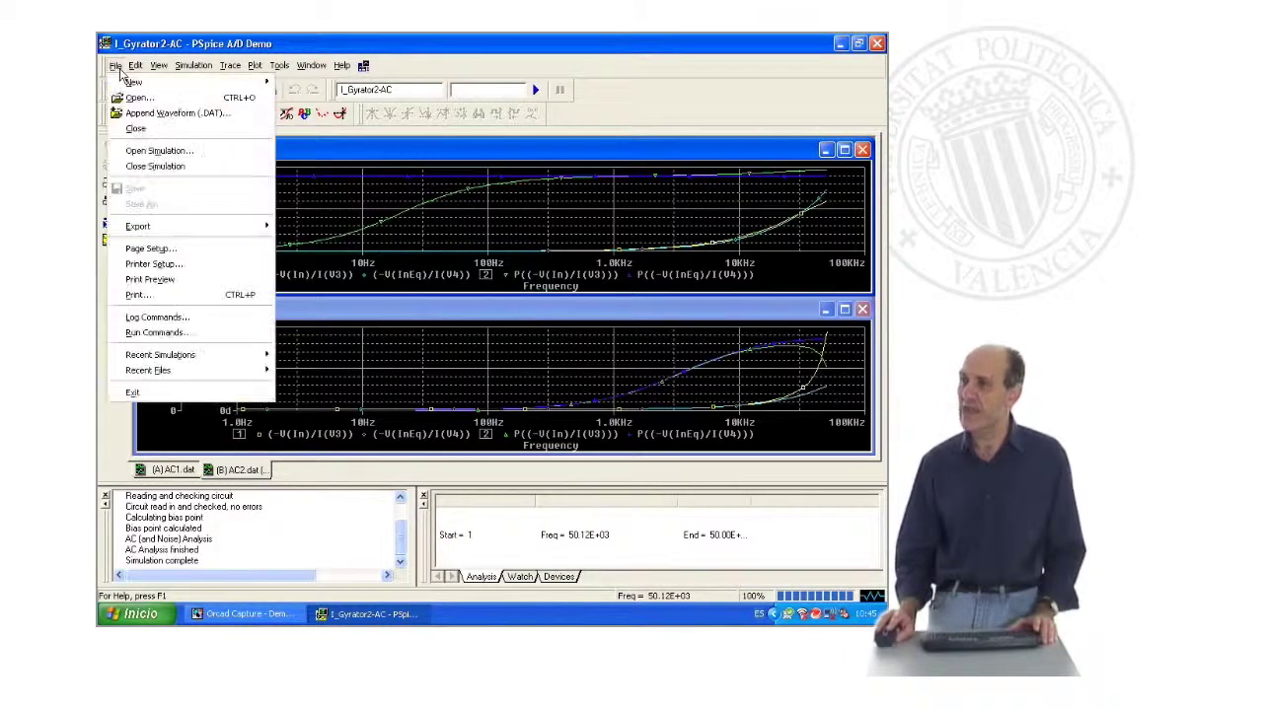
mouse_move(136, 82)
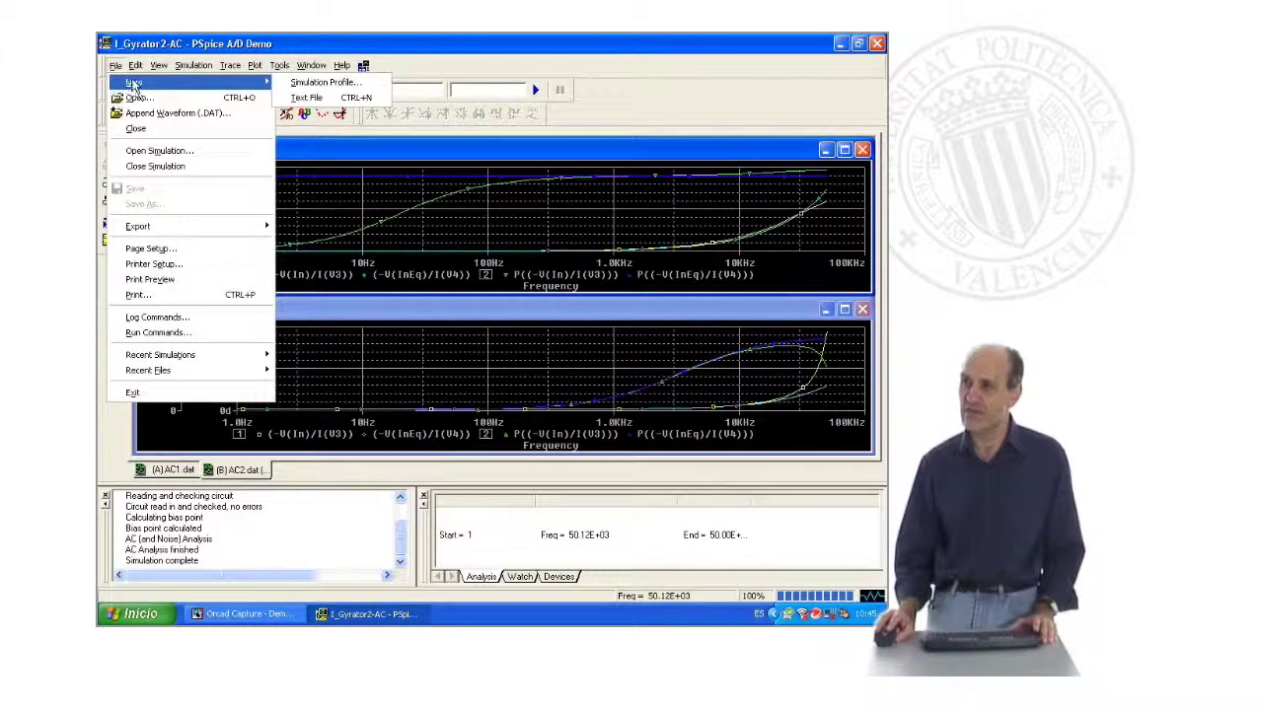
left_click(141, 97)
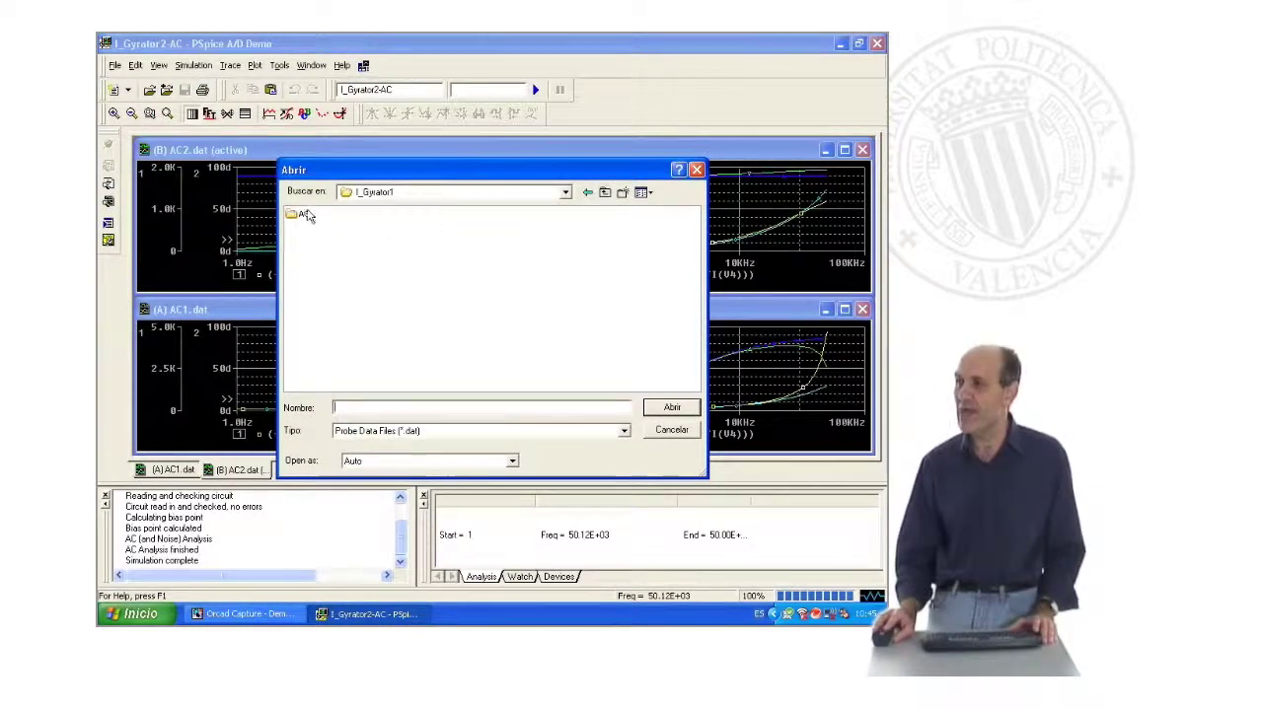
double_click(302, 215)
left_click(308, 216)
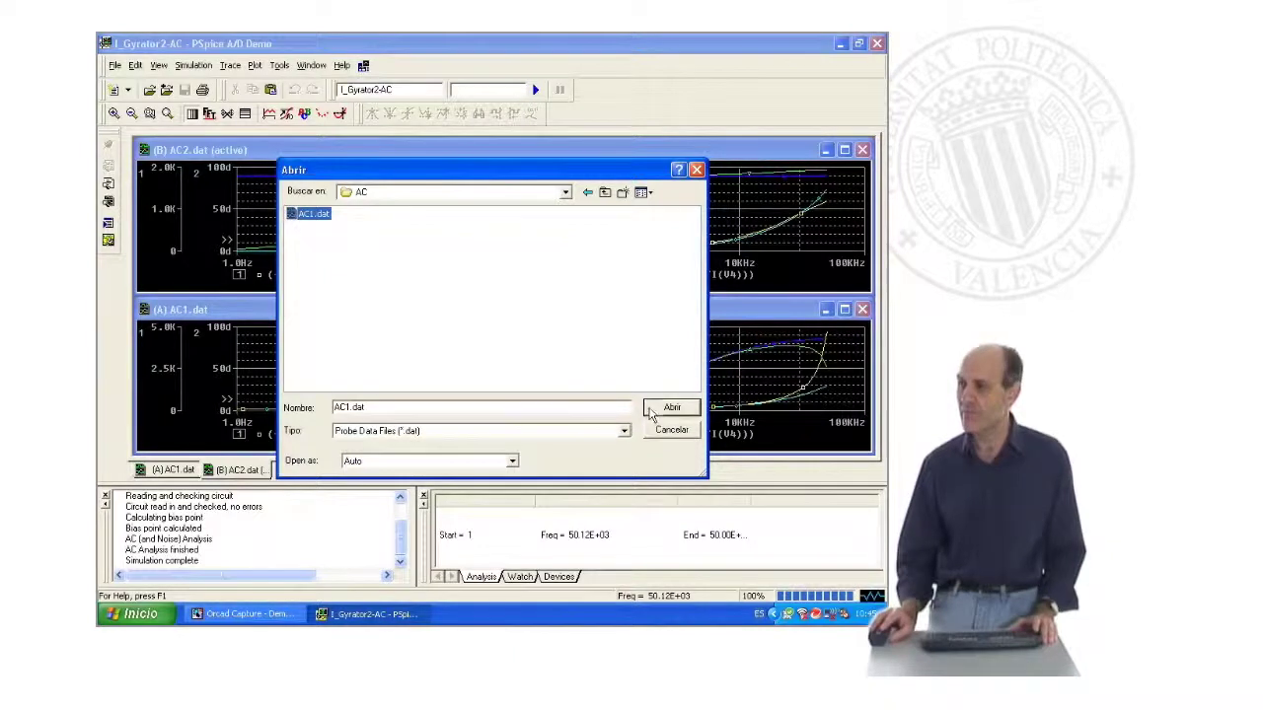
left_click(663, 408)
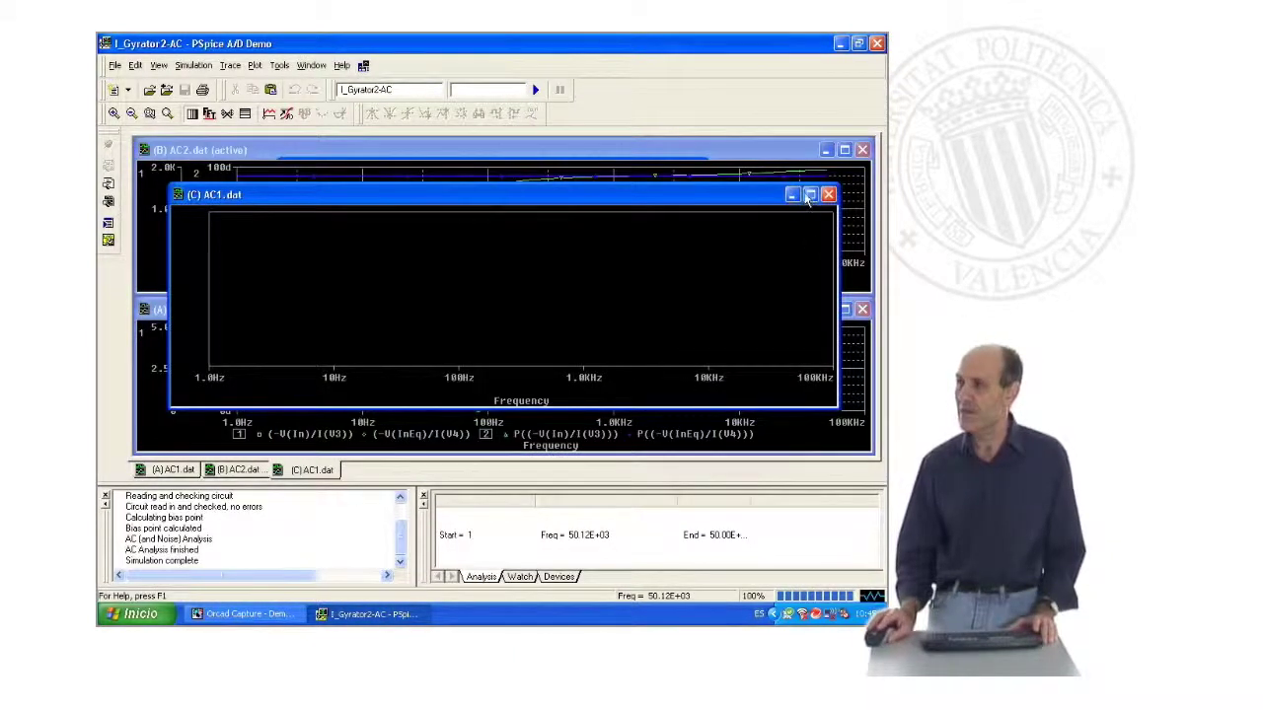
left_click(811, 195)
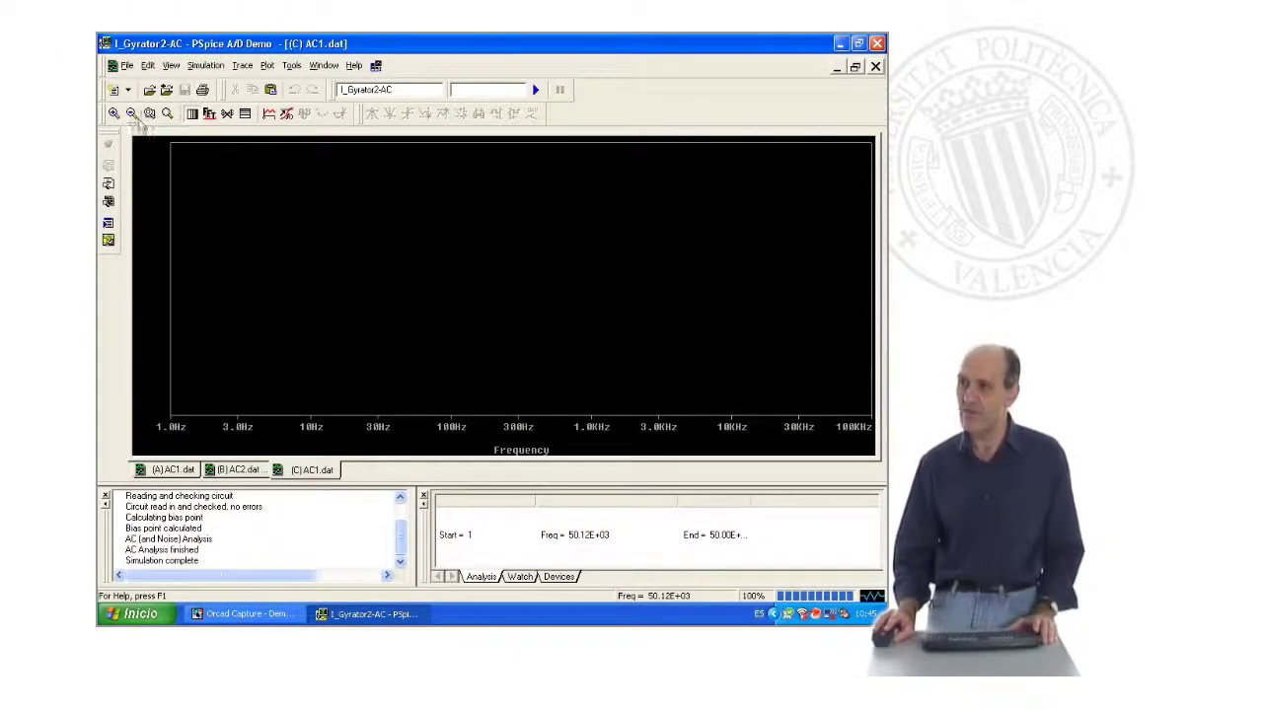
Append I_Gyrator2\AC\AC2.dat to the AC1.dat plot, choosing Do Not Skip Sections
left_click(126, 66)
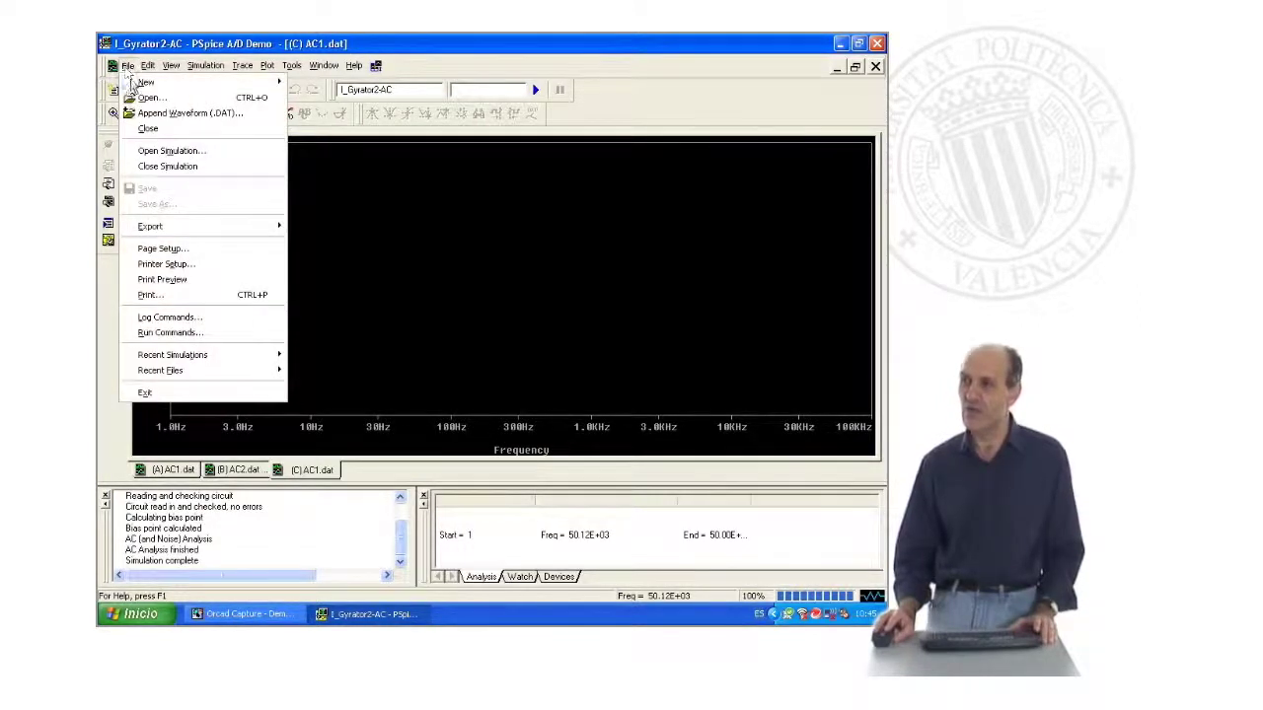
left_click(148, 113)
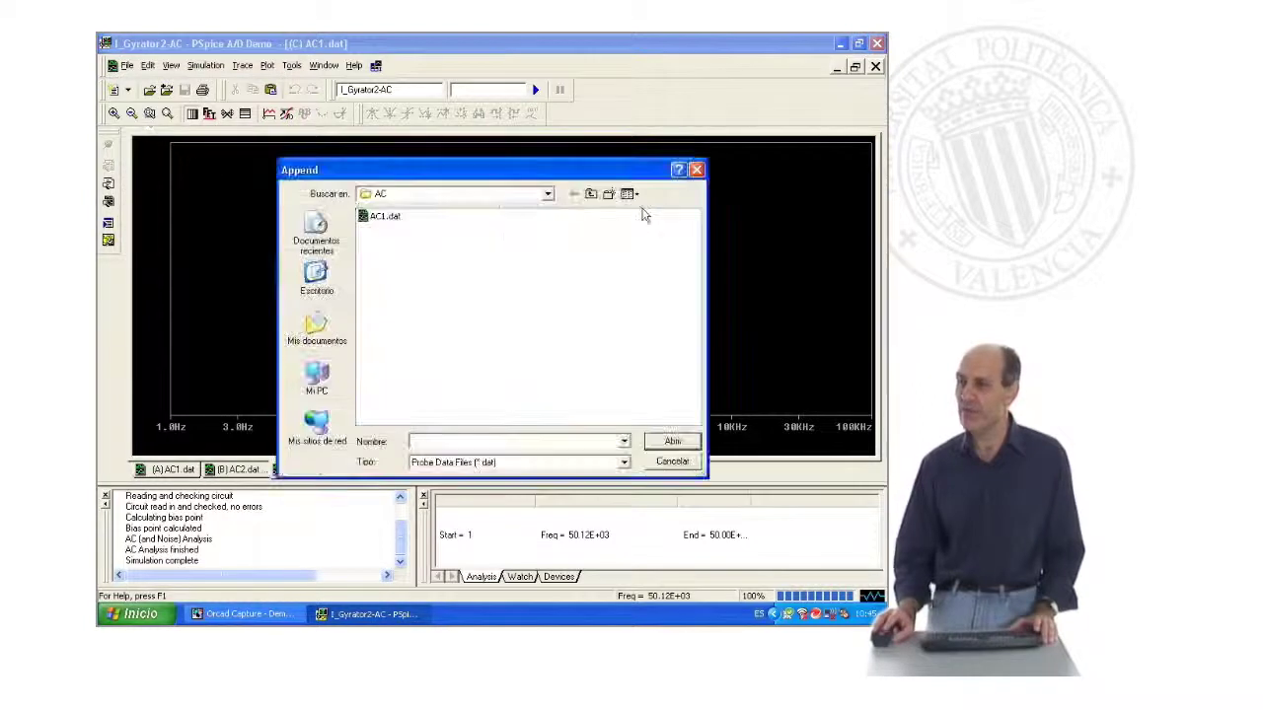
left_click(592, 197)
left_click(592, 197)
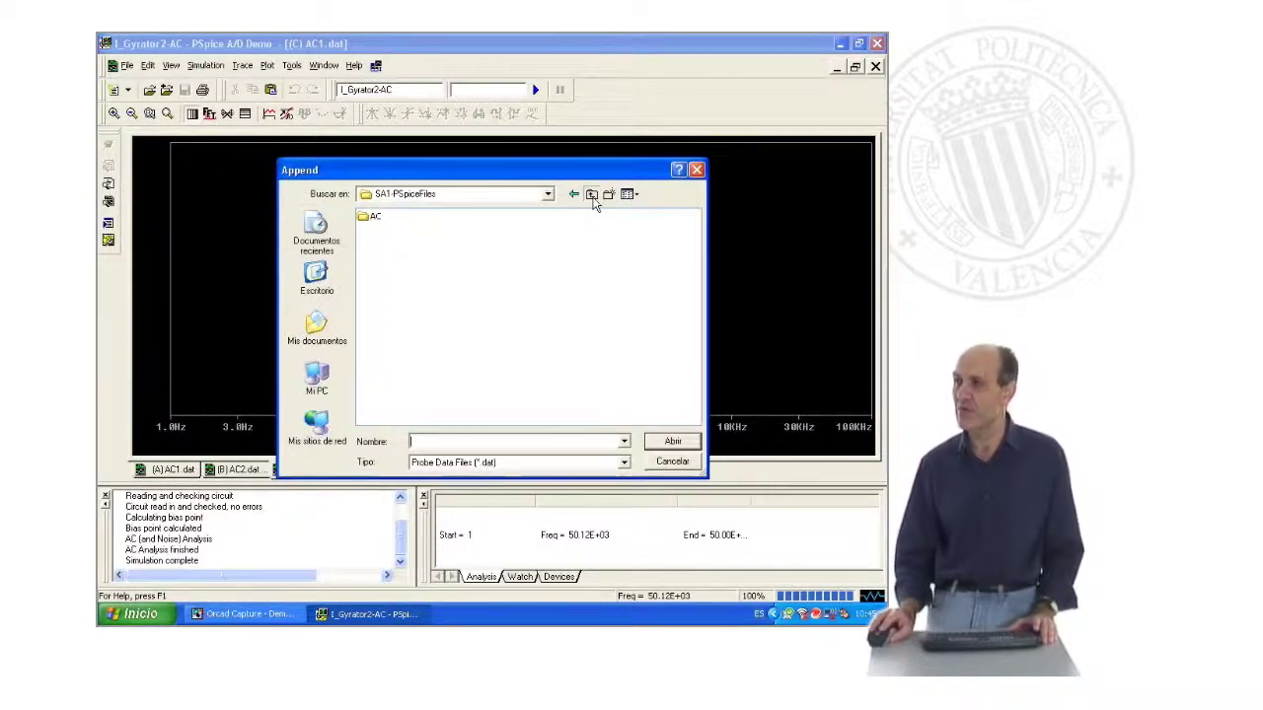
double_click(373, 271)
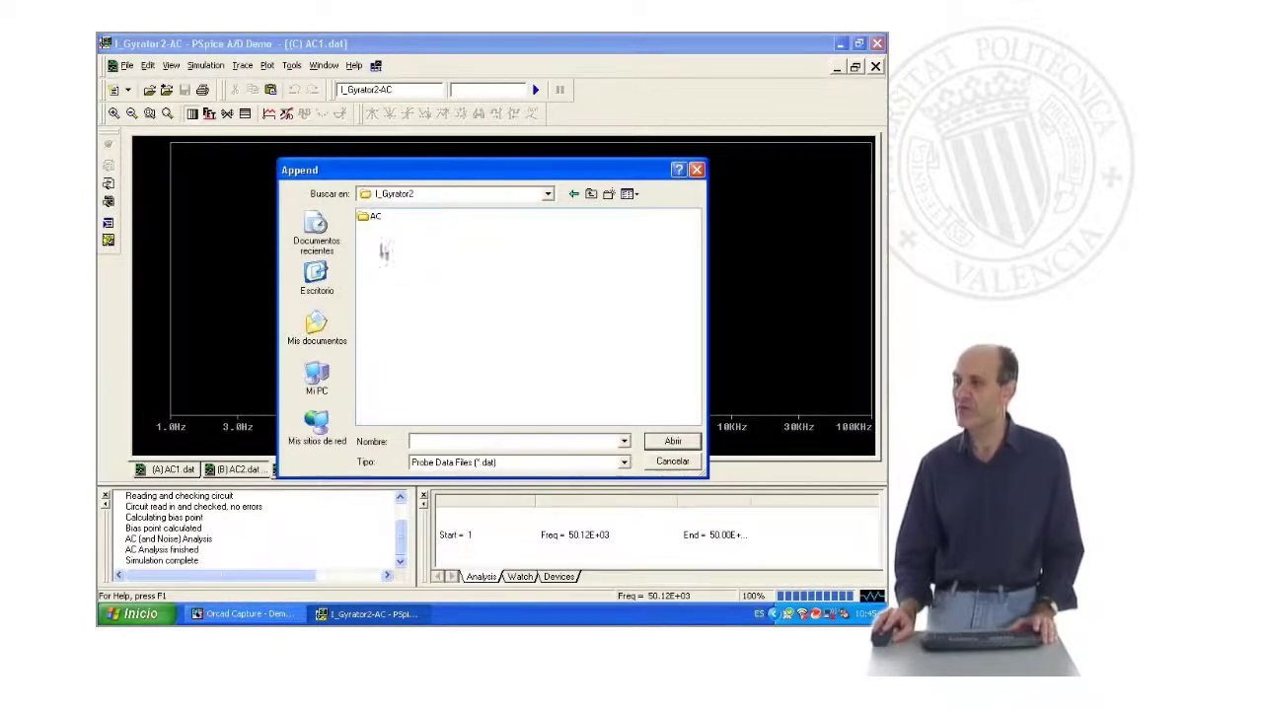
left_click(364, 219)
double_click(367, 217)
left_click(377, 216)
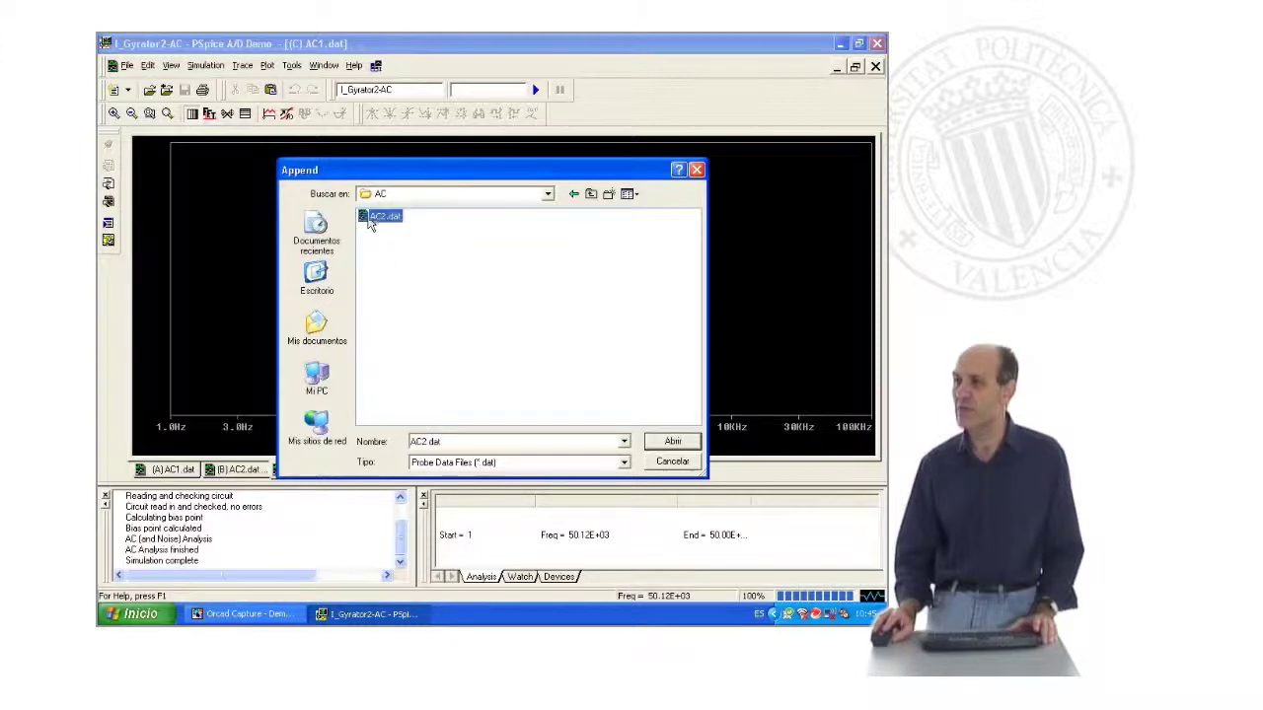
left_click(666, 444)
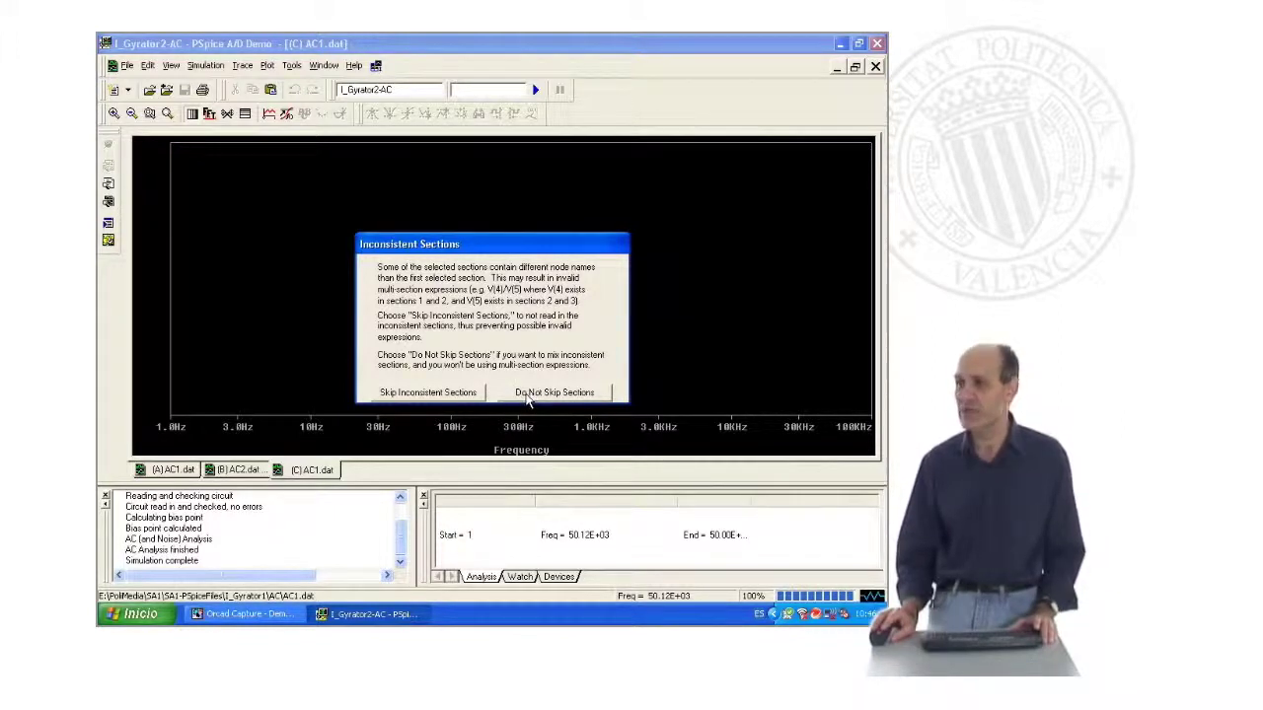
left_click(528, 395)
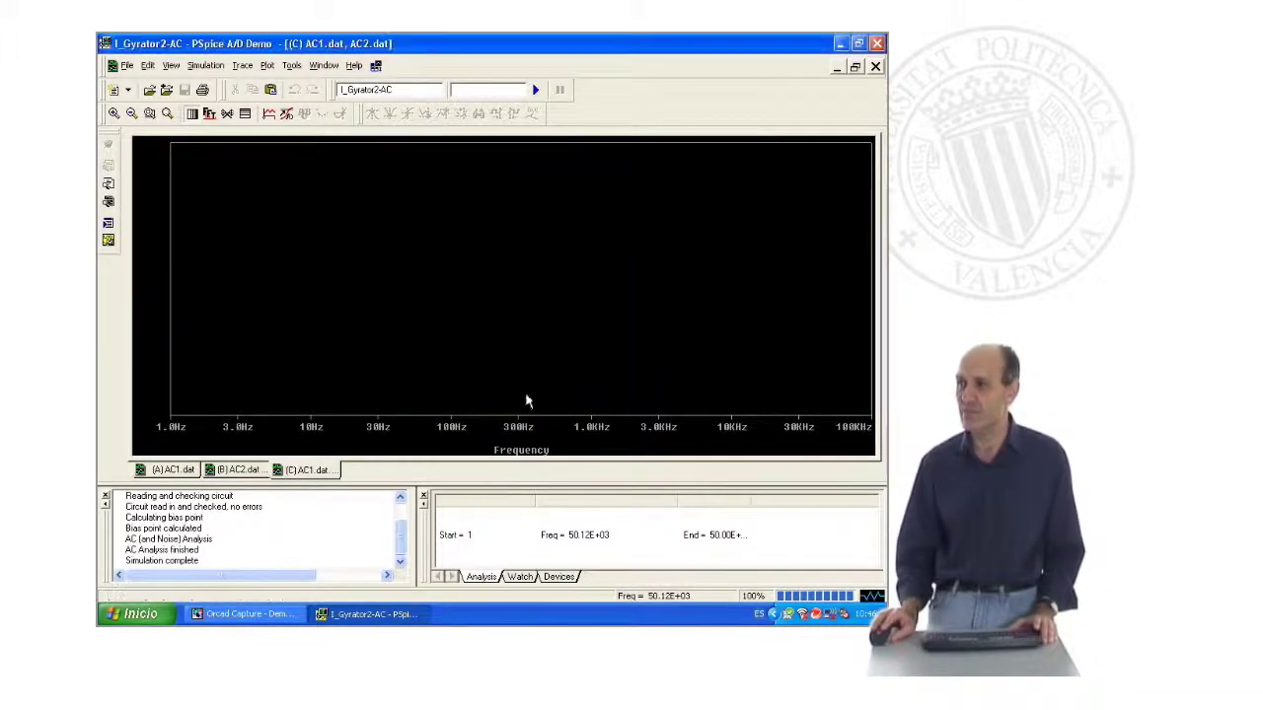
Restore the saved Analisis display through Display Control
left_click(333, 67)
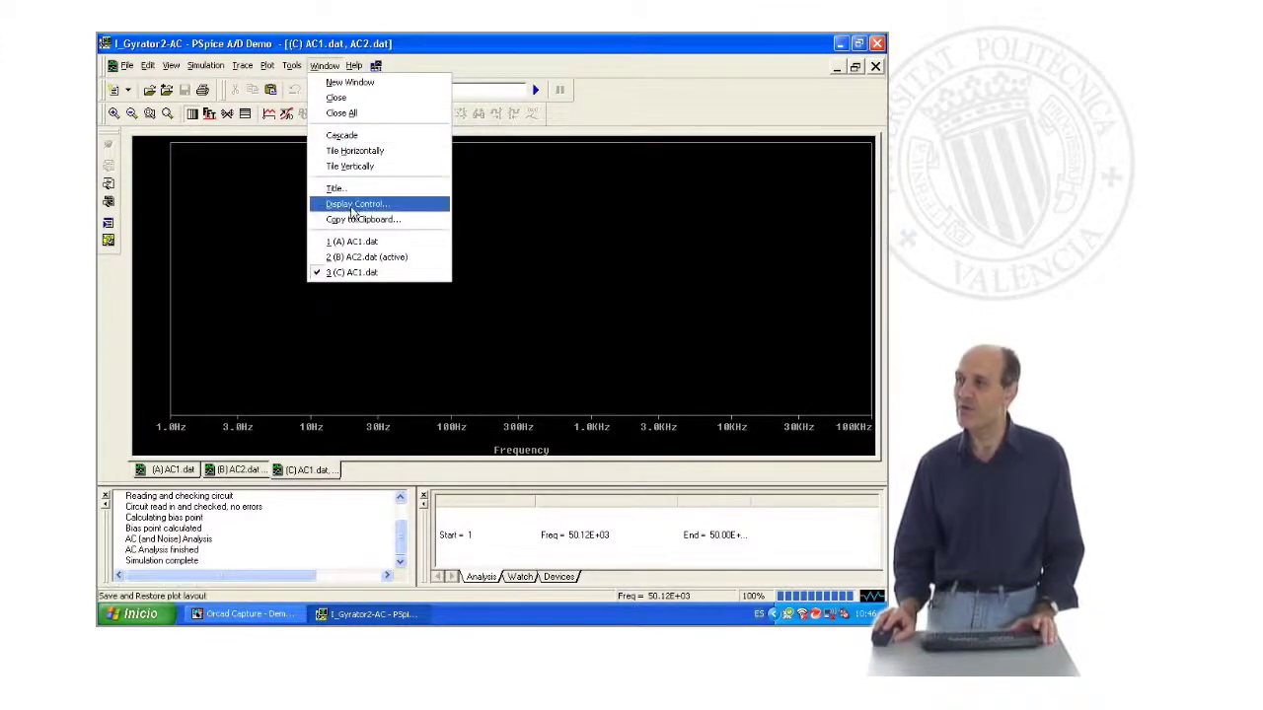
left_click(353, 205)
left_click(373, 283)
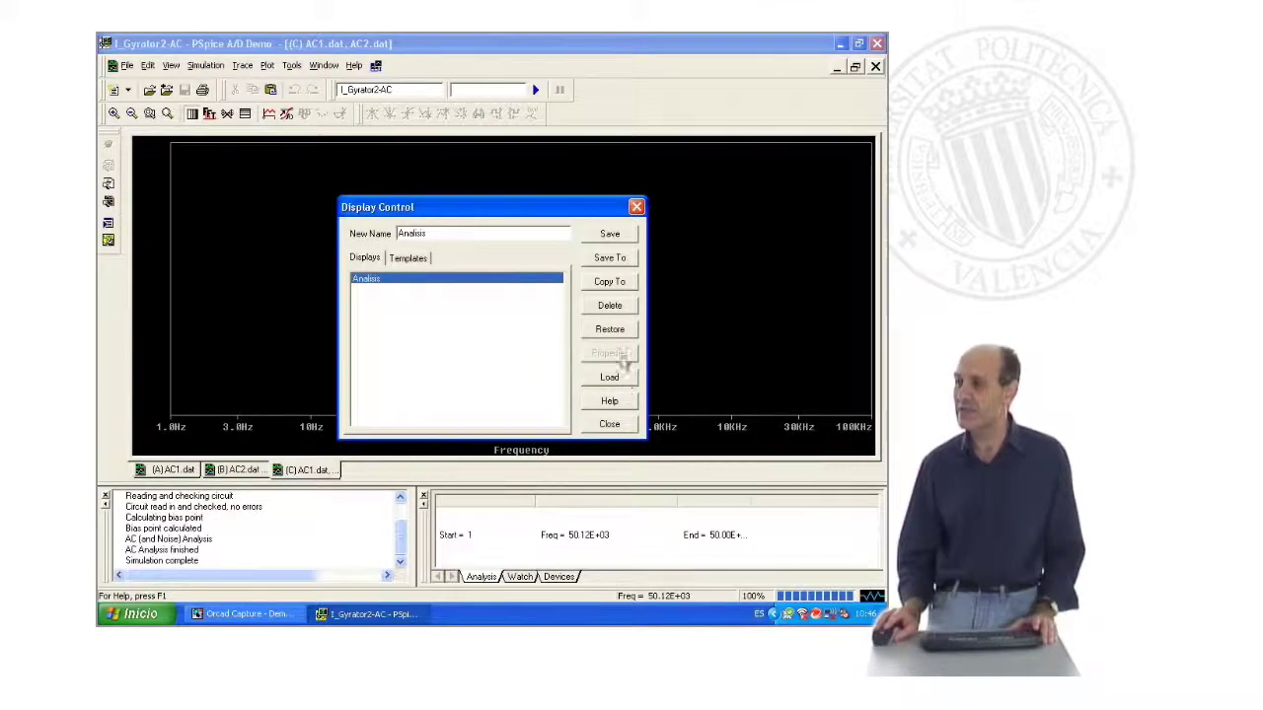
left_click(612, 332)
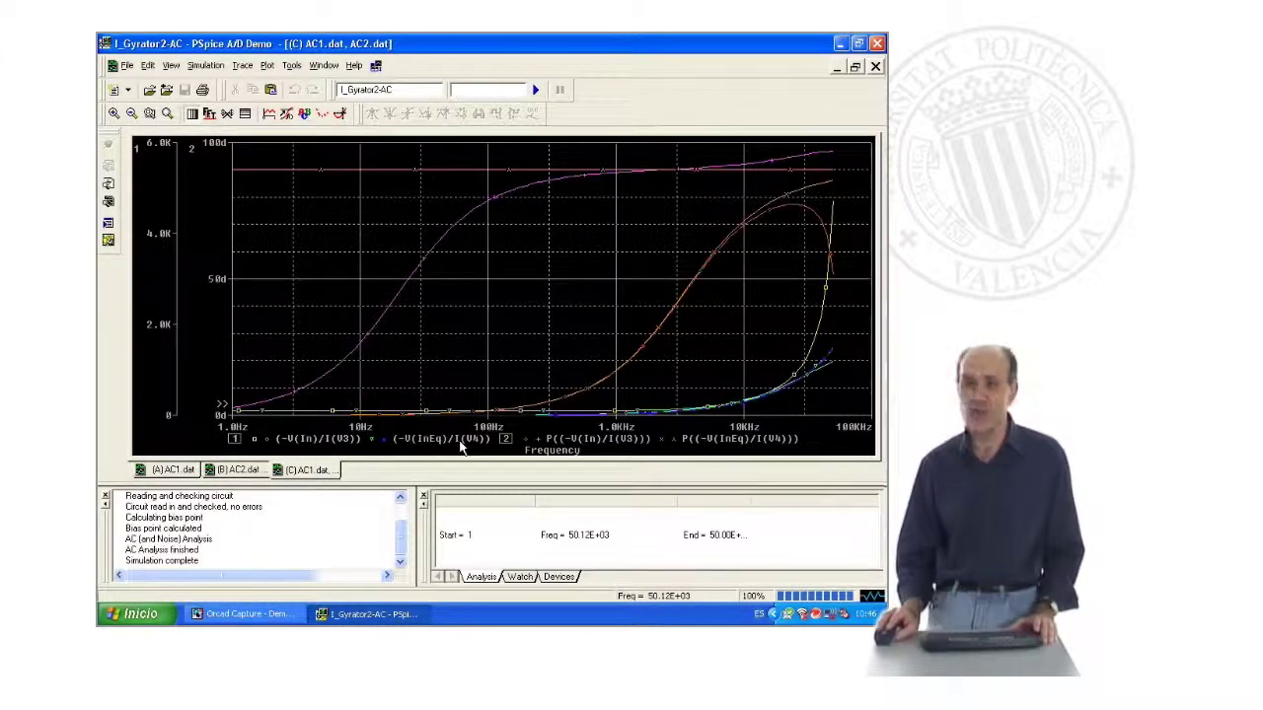
Check which data file the -V(In)/I(V3) legend traces come from
double_click(254, 441)
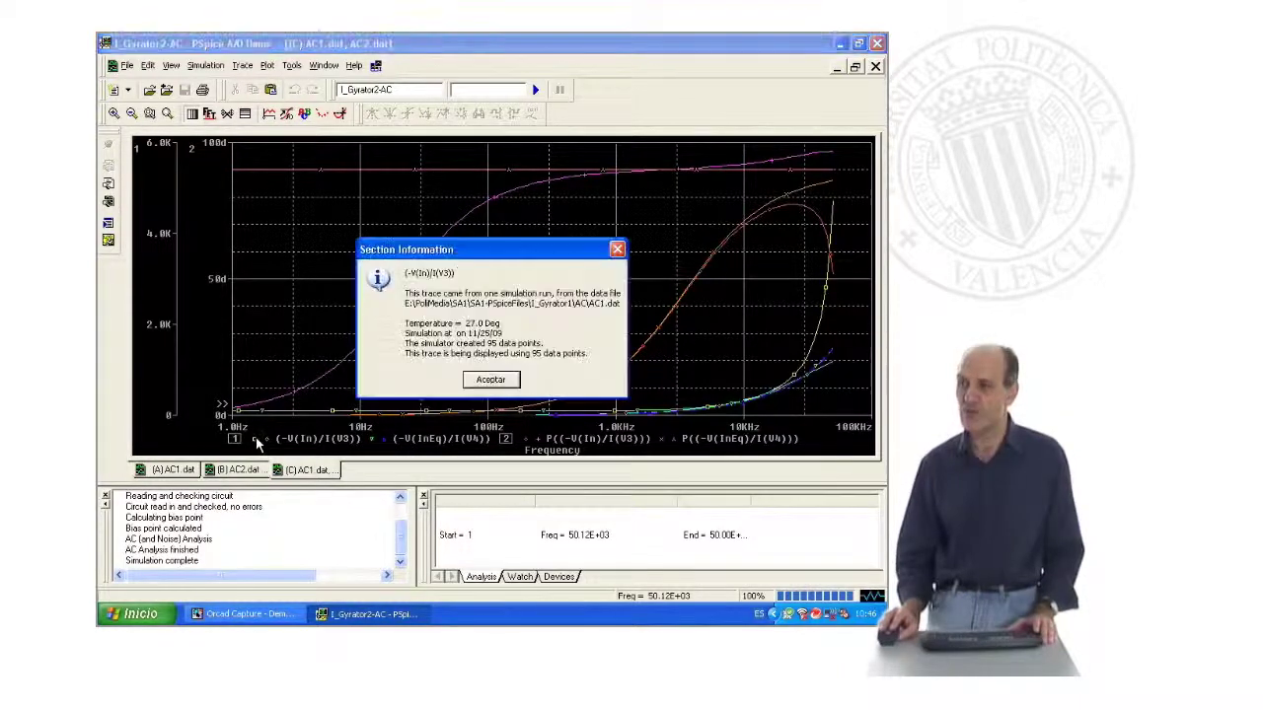
left_click(616, 248)
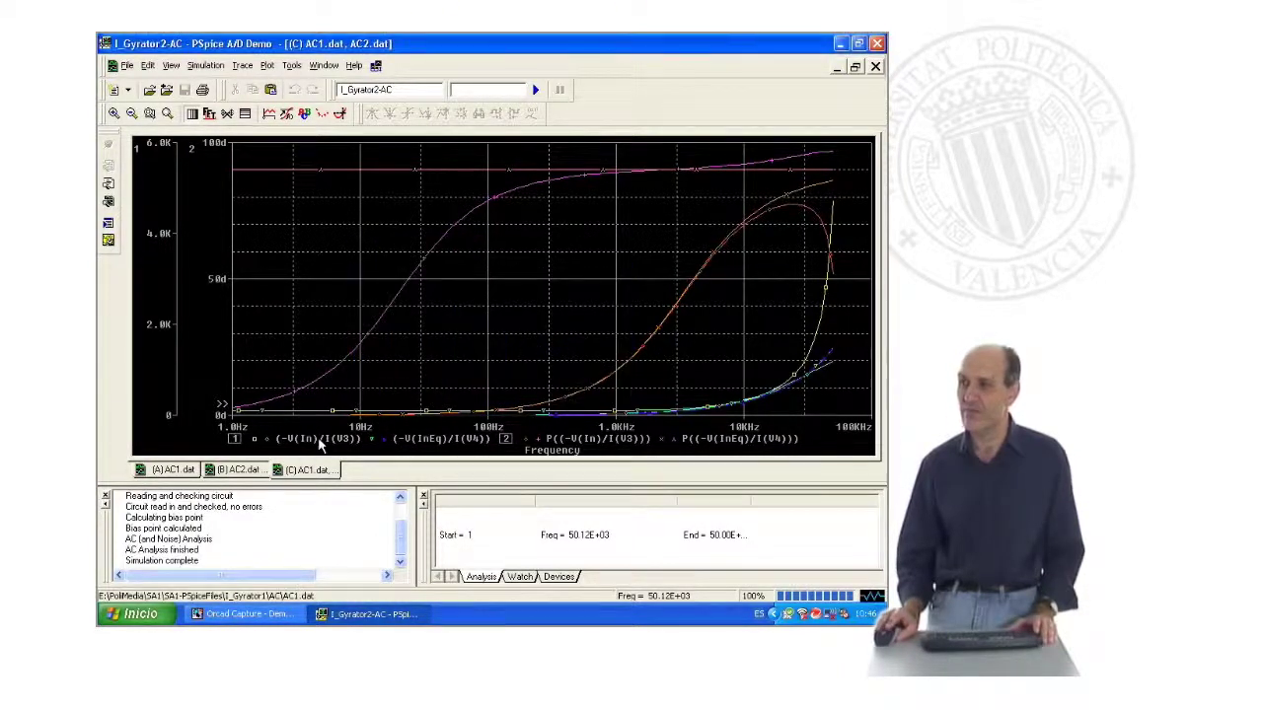
double_click(270, 440)
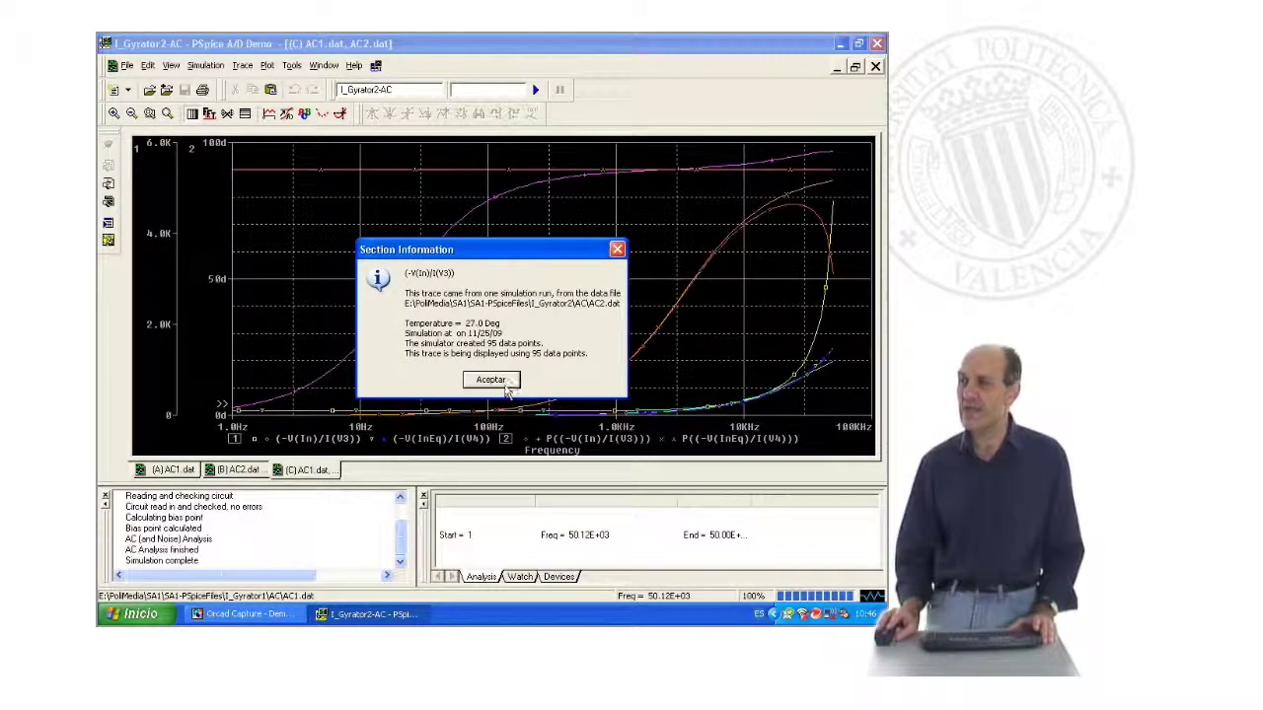
left_click(496, 376)
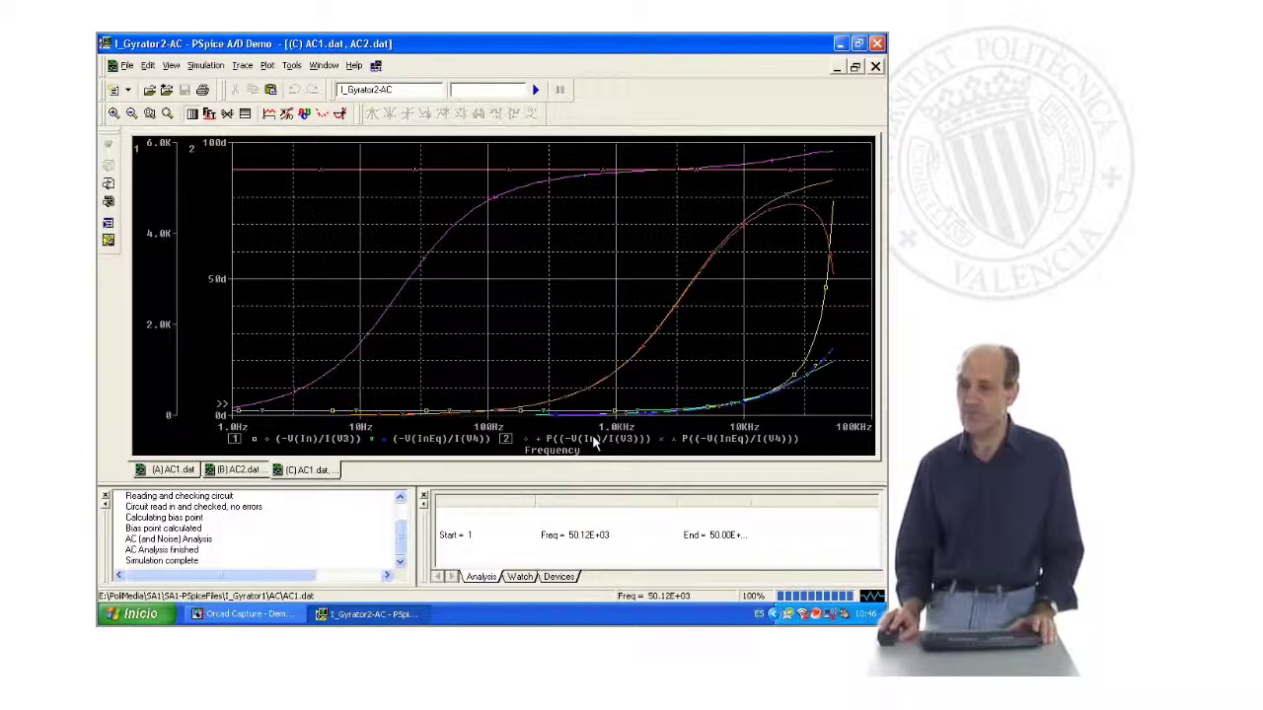
Review and confirm the P((-V(In)/I(V3))) phase trace expression
double_click(595, 444)
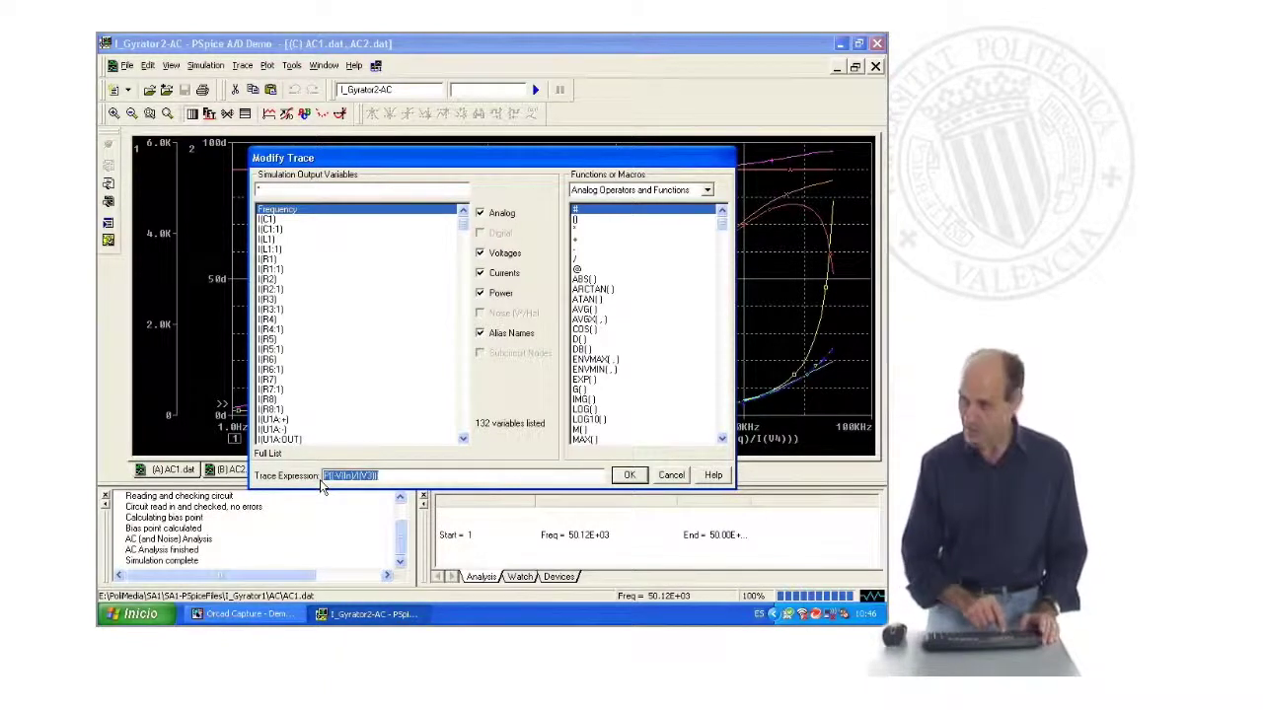
left_click(628, 476)
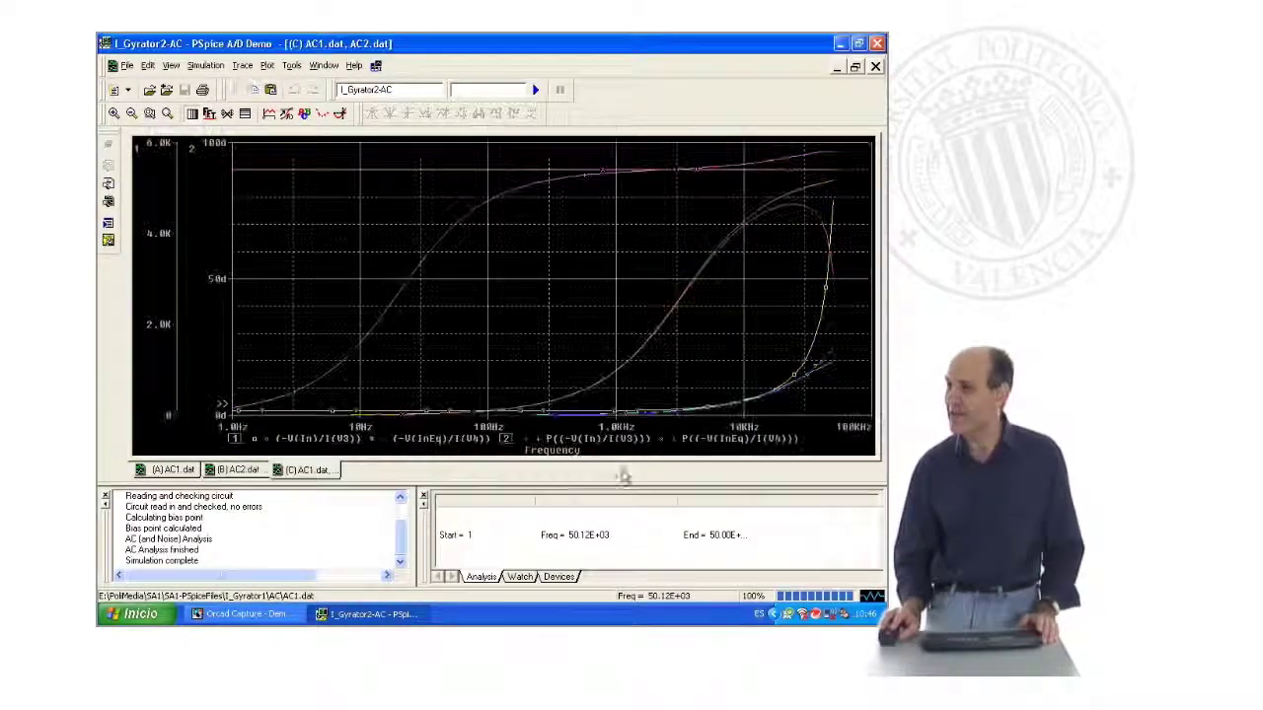
left_click(243, 65)
Add the phase trace P((-V(In)/I(V3))@1) from section 1, correcting the invalid expression
left_click(276, 88)
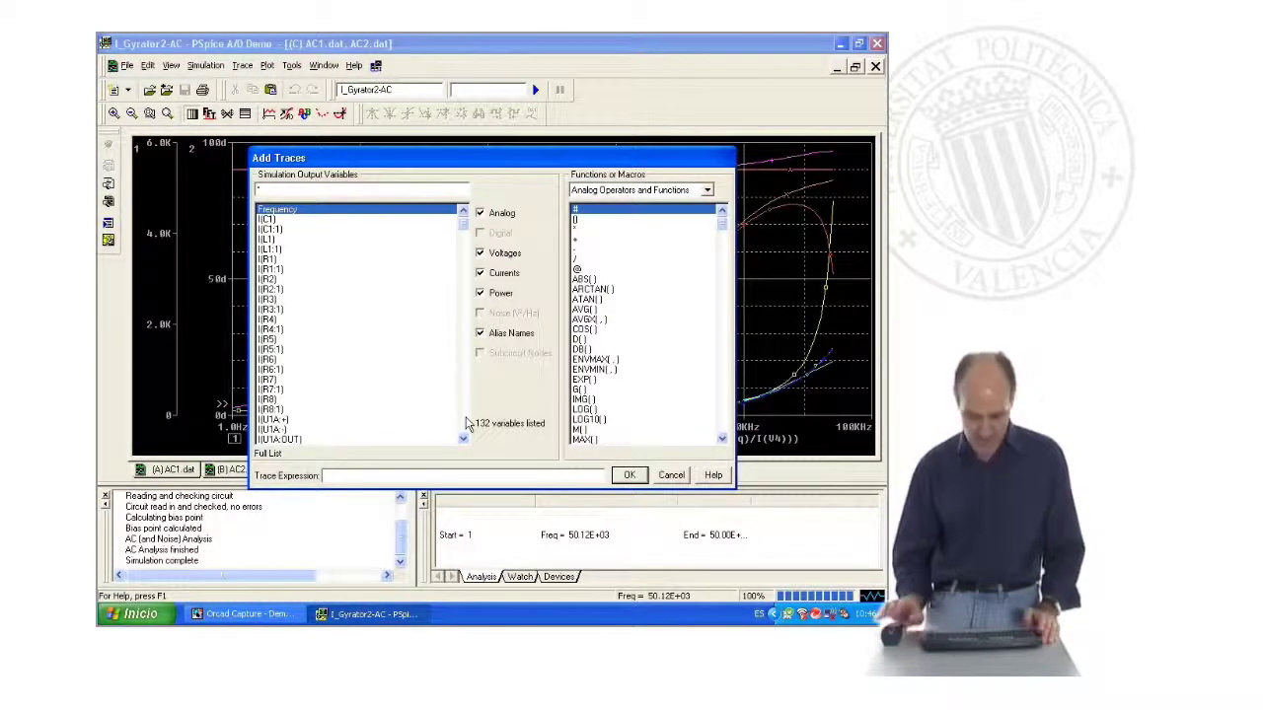
type("P(-V(In)/I(V3))")
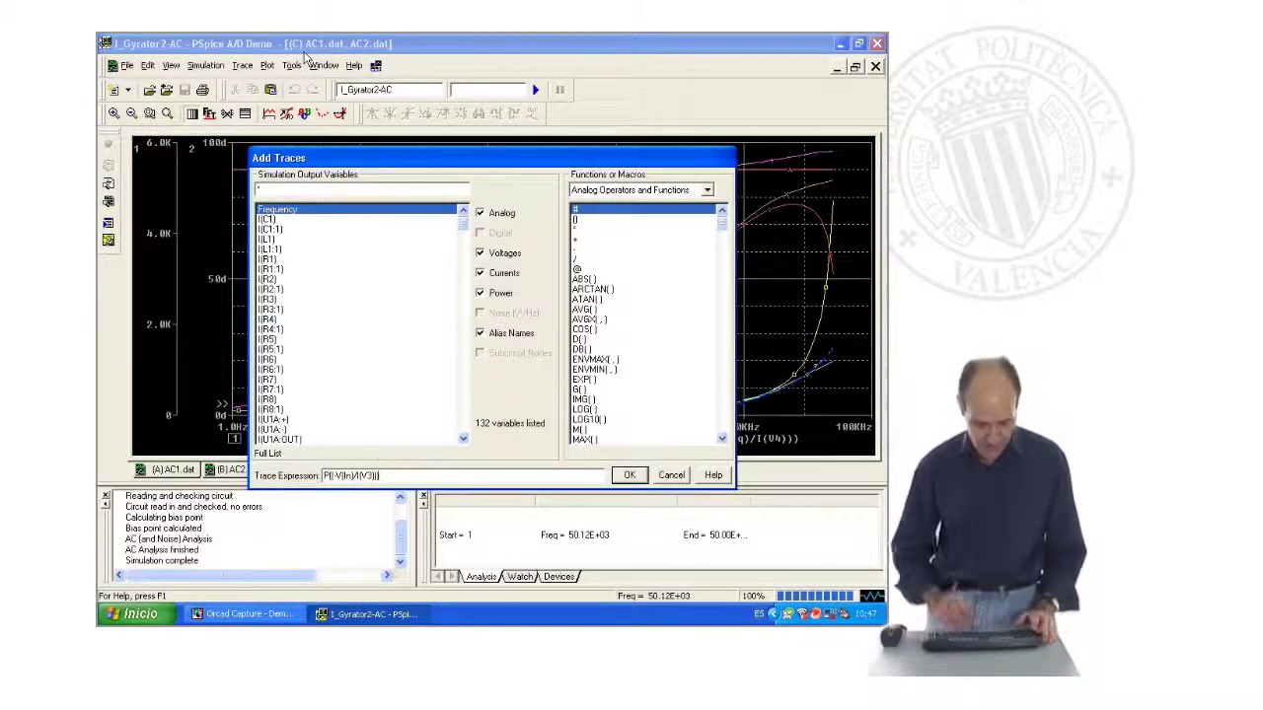
type("1))@")
type("1")
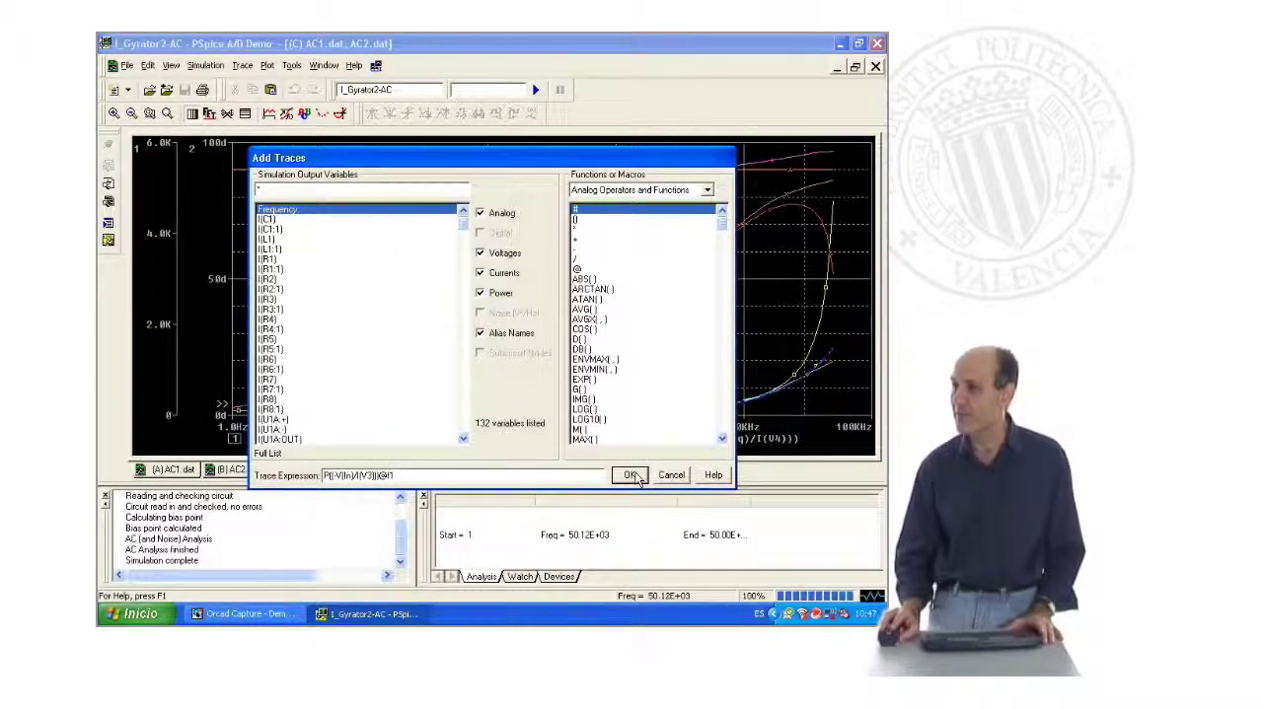
left_click(630, 475)
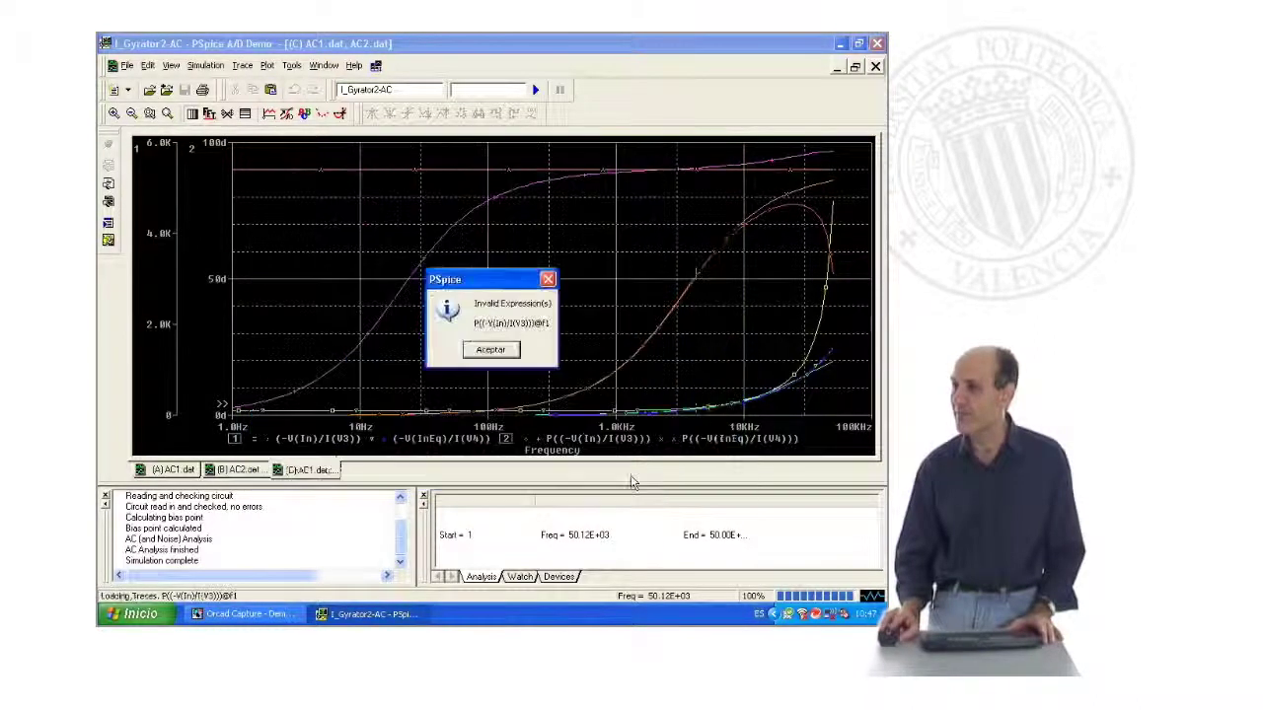
left_click(490, 350)
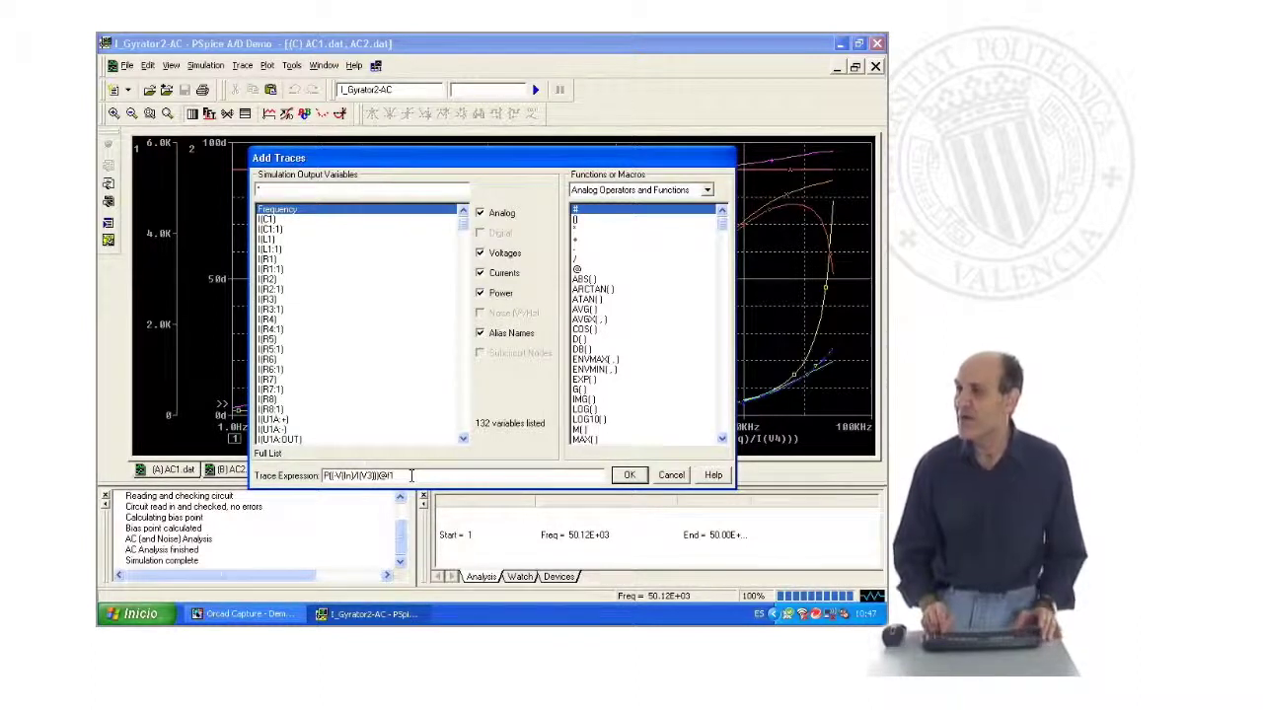
type("@1")
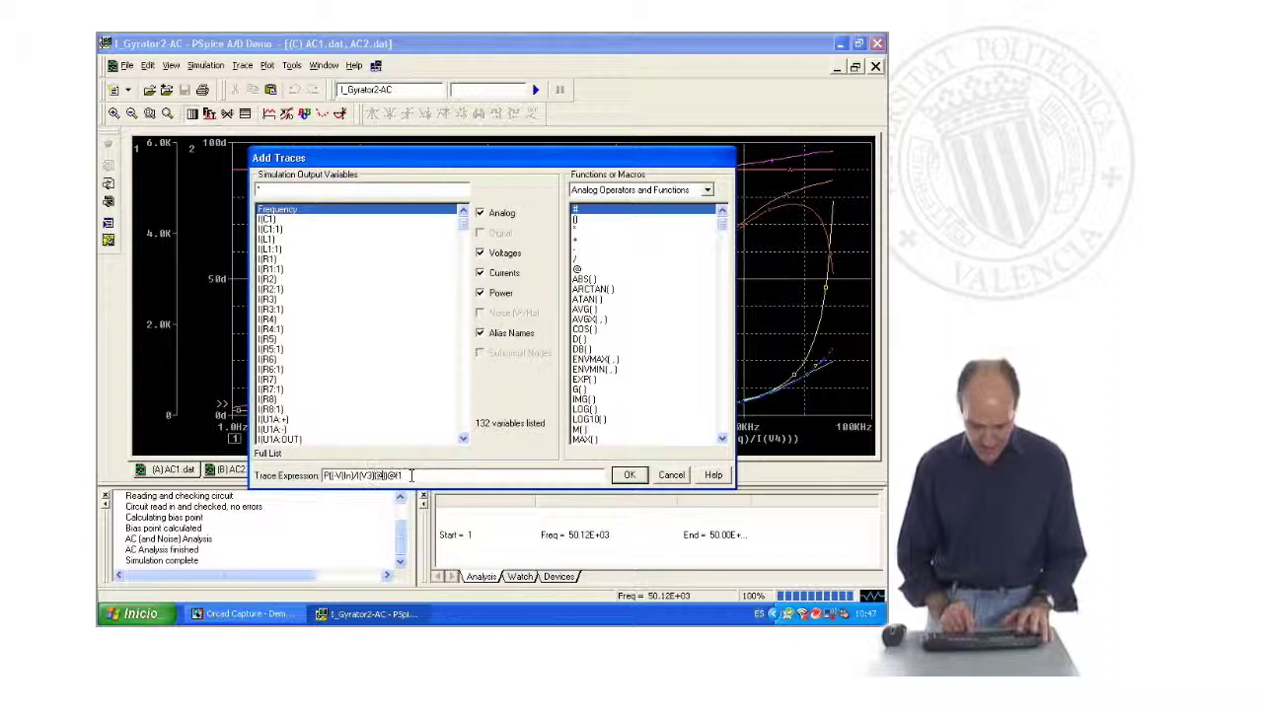
type(")")
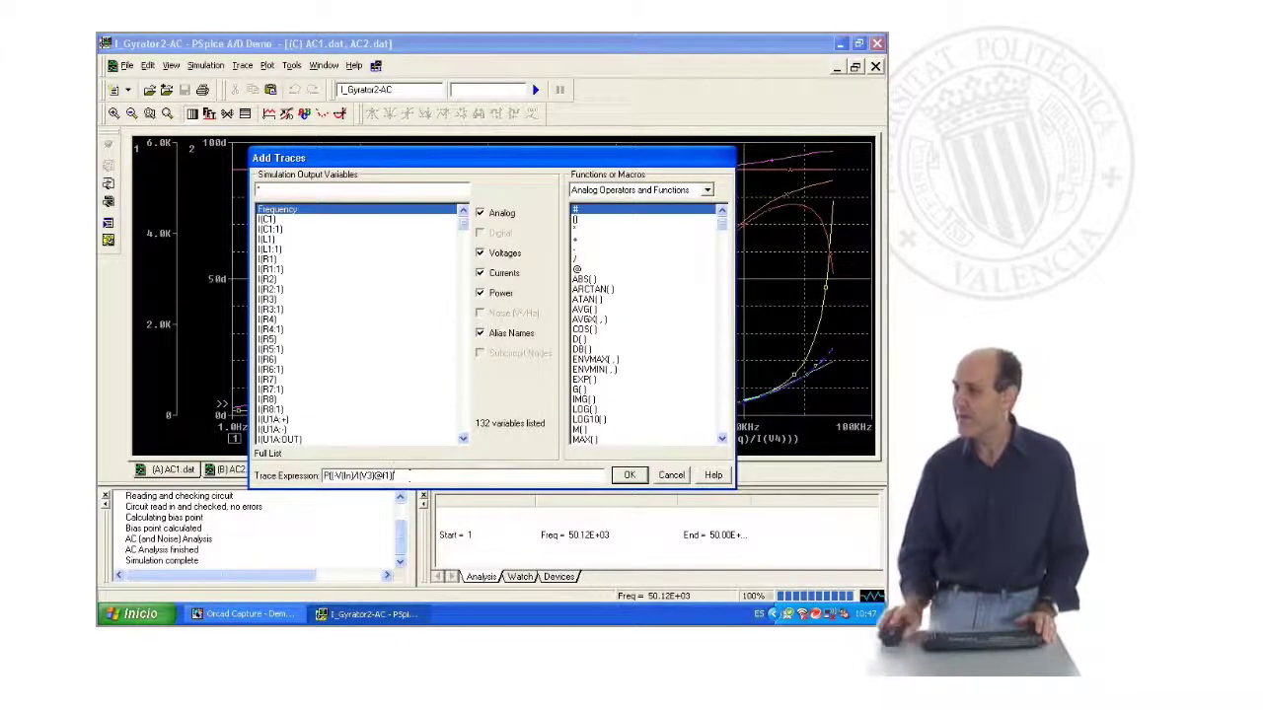
left_click(630, 476)
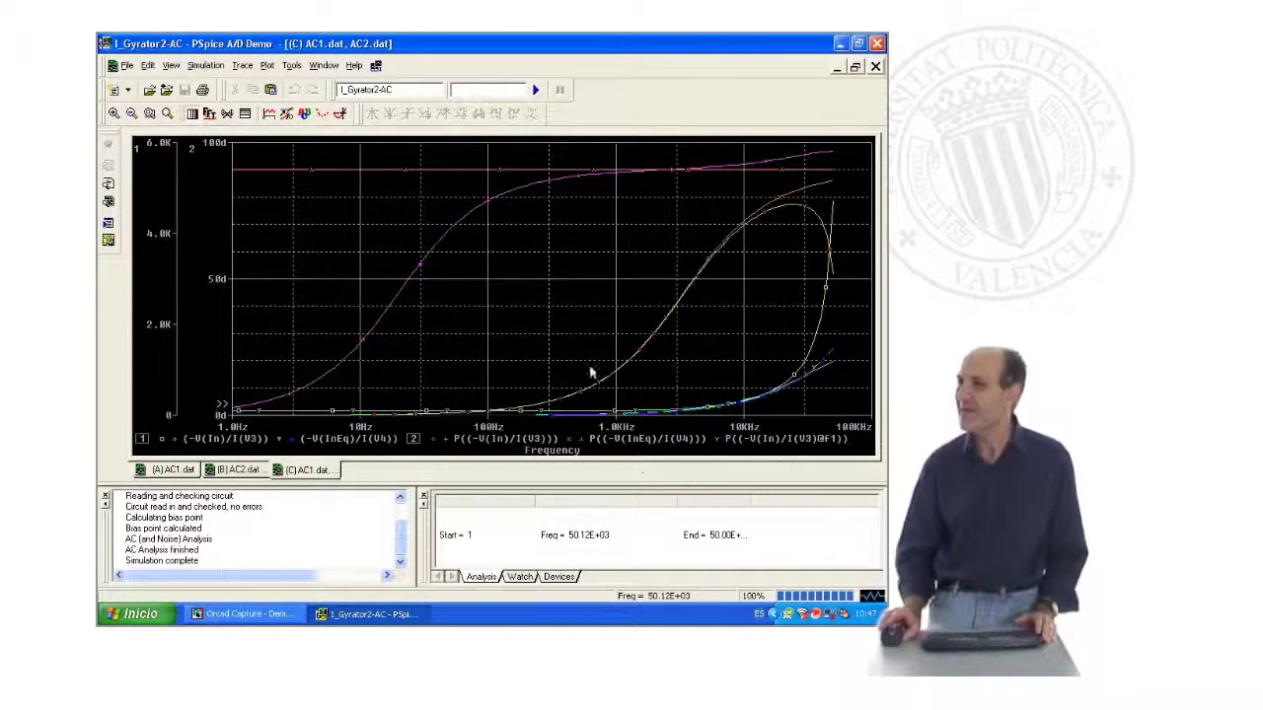